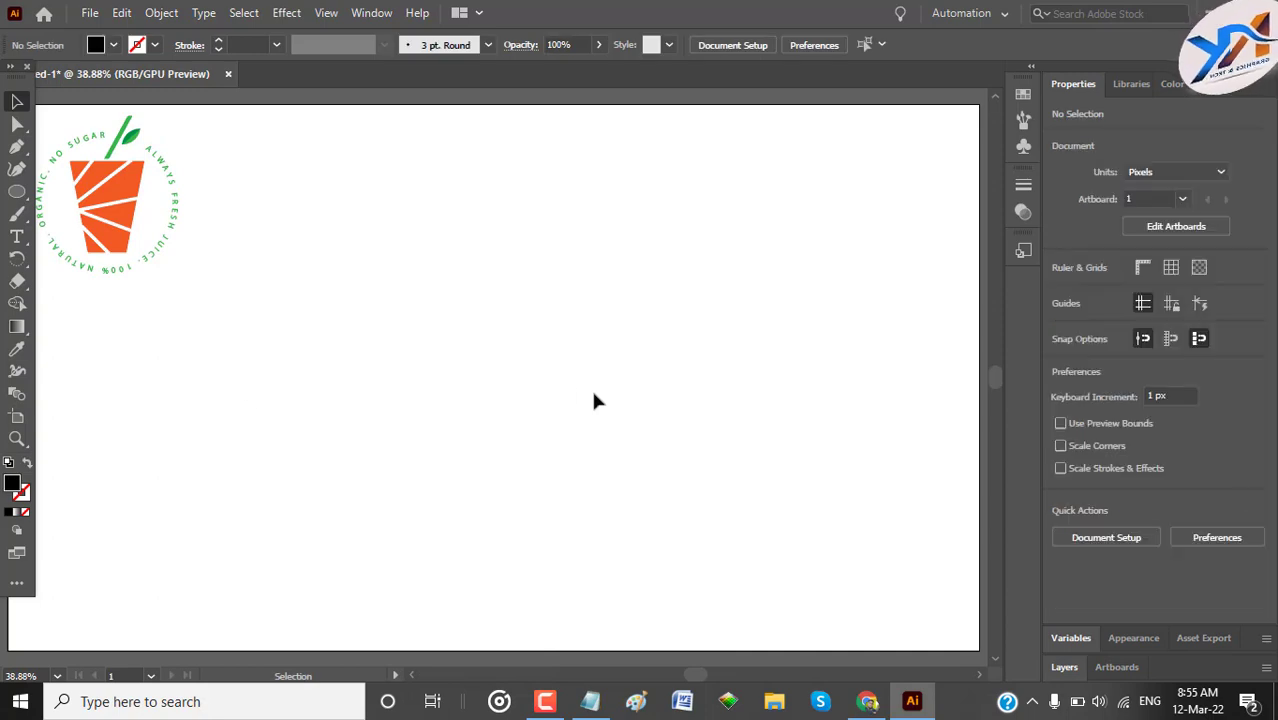
Step: Show the document grid on the artboard, leaving the transparency grid off
click(1199, 267)
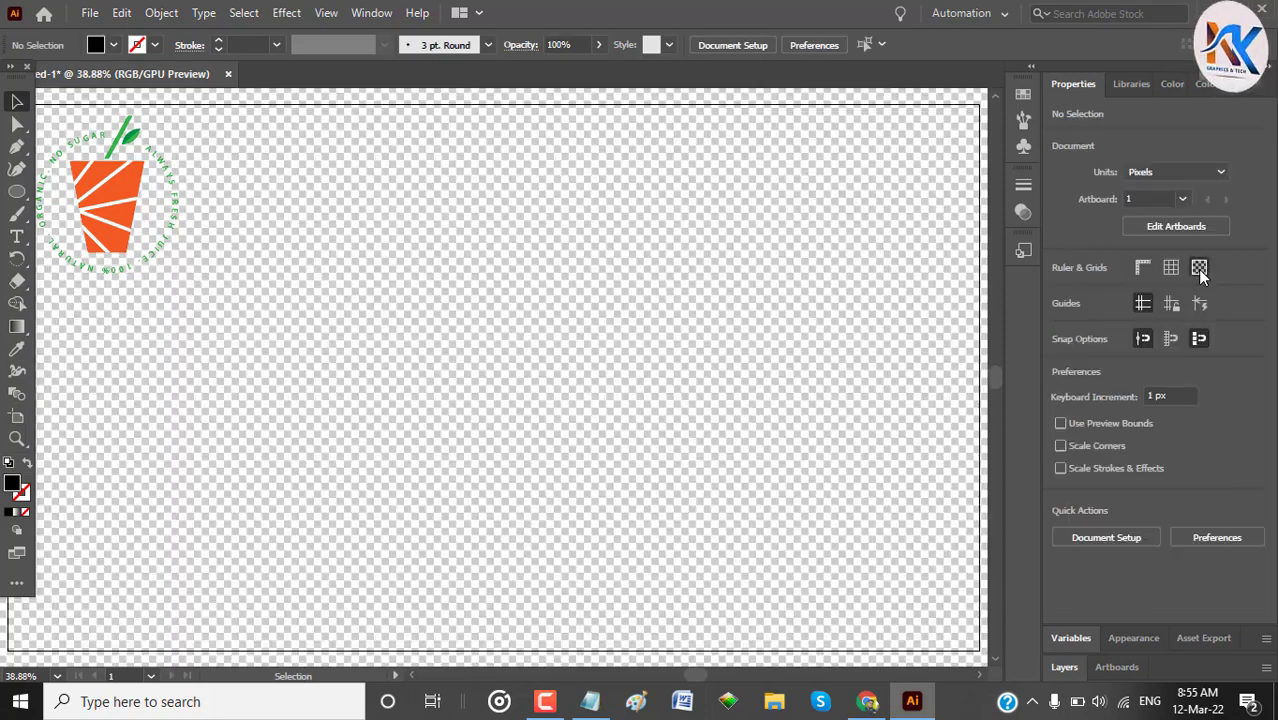
click(1199, 267)
click(1171, 266)
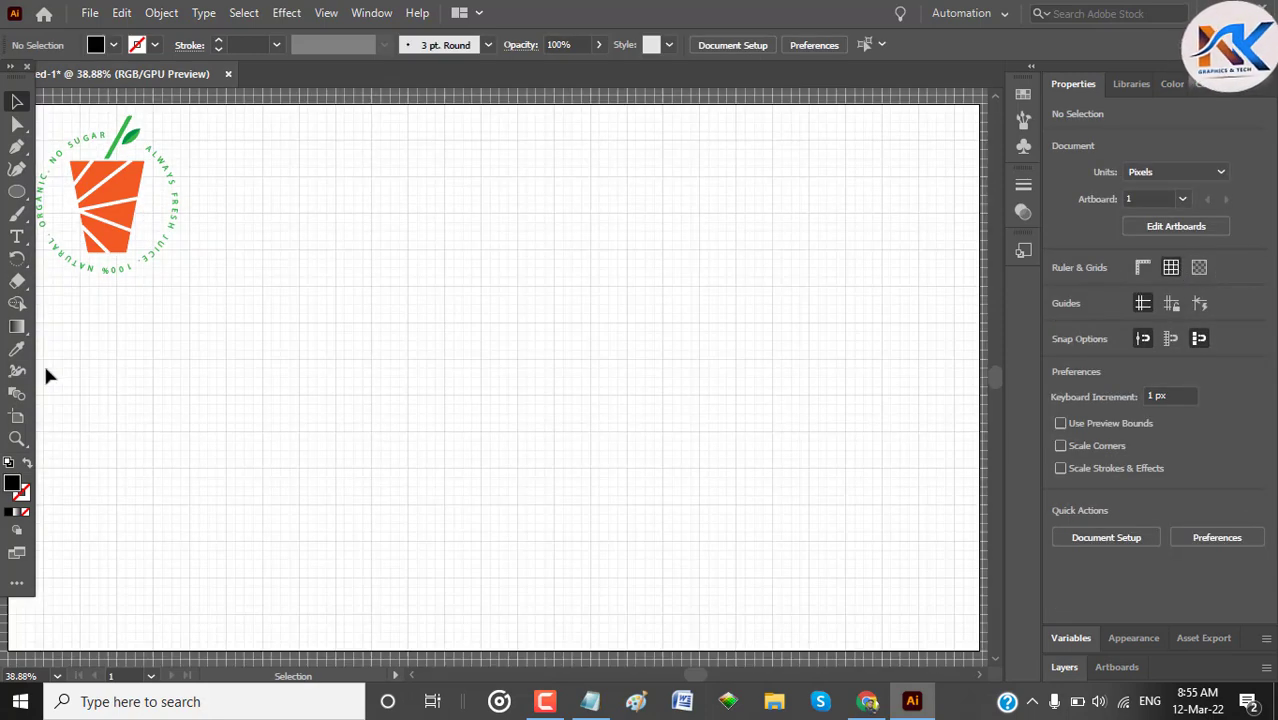
Step: Draw a steep line slanting down to the right near the artboard's centre, about 100 px wide and 472 px high
click(17, 191)
click(117, 281)
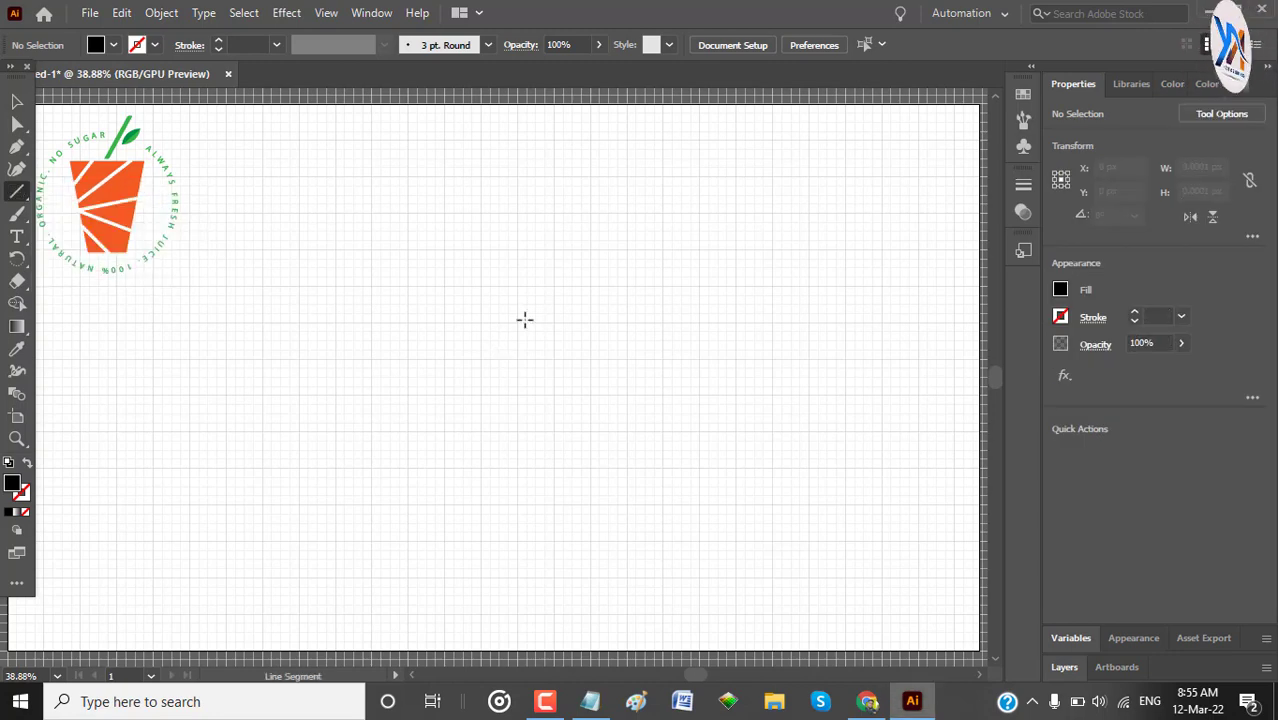
drag(515, 282, 566, 521)
click(17, 124)
click(17, 101)
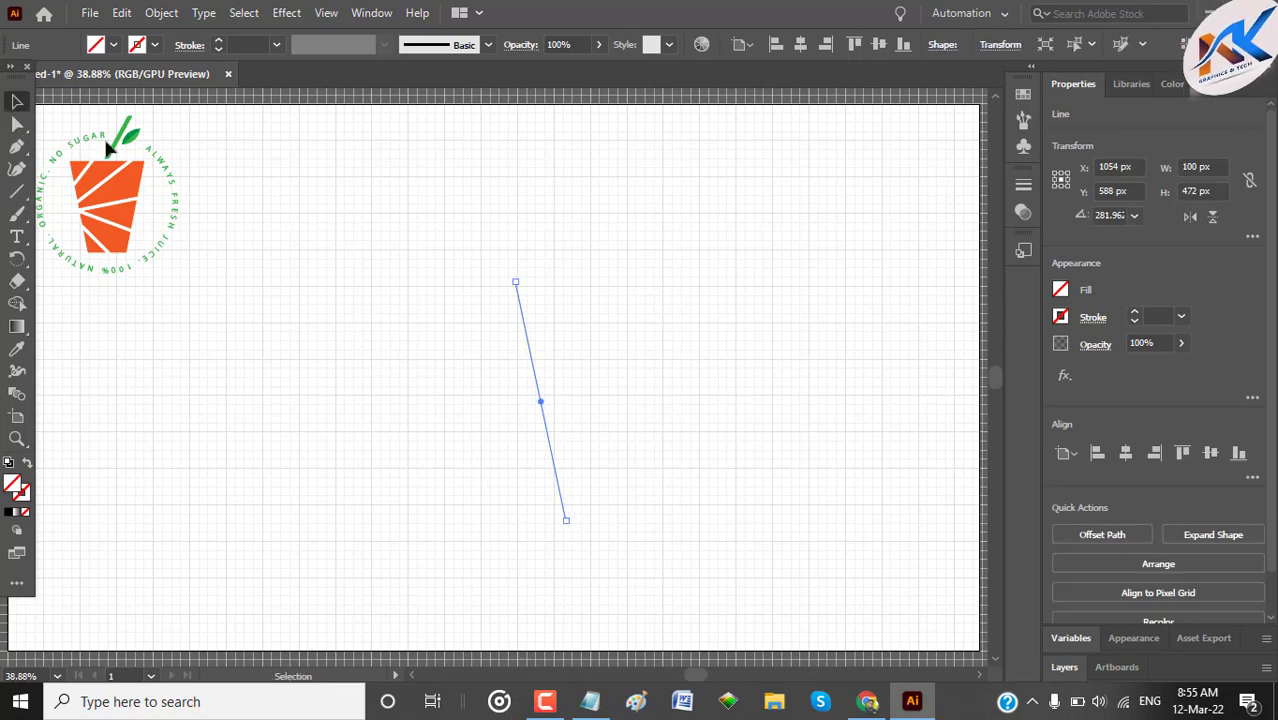
Step: Give the slanted line a 1 pt stroke
click(487, 305)
drag(504, 242, 572, 442)
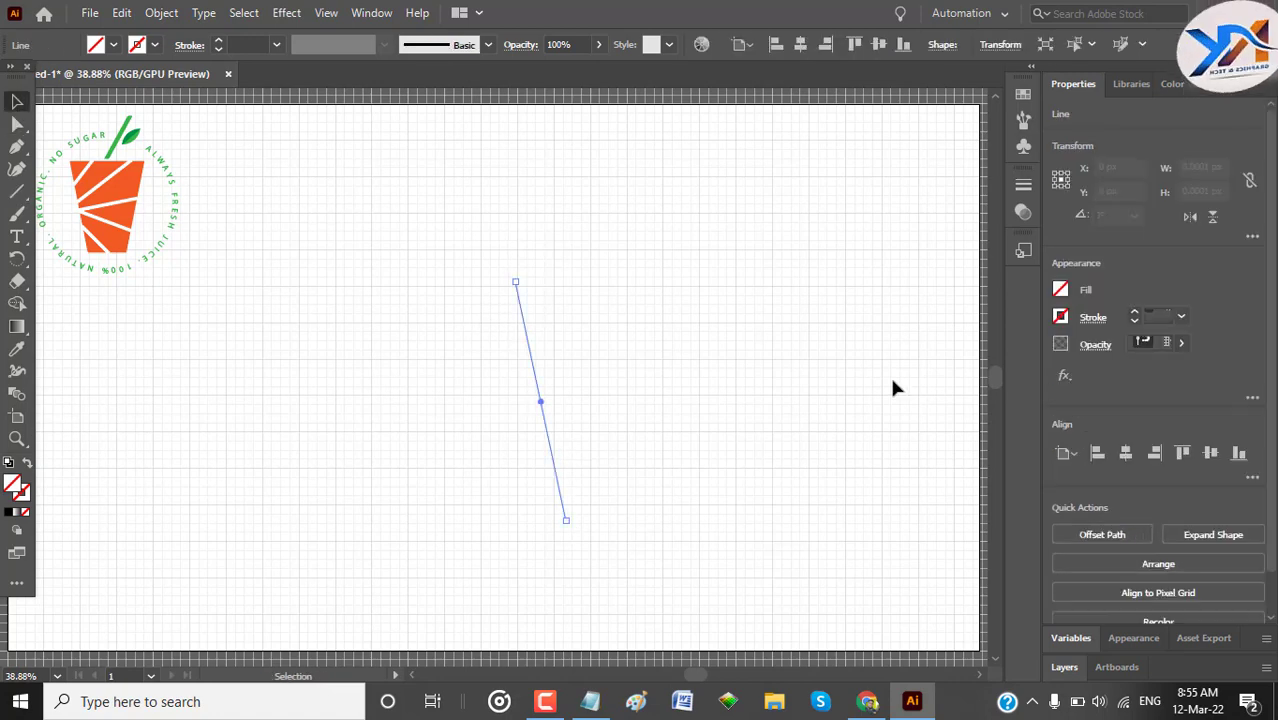
click(1181, 316)
click(1200, 403)
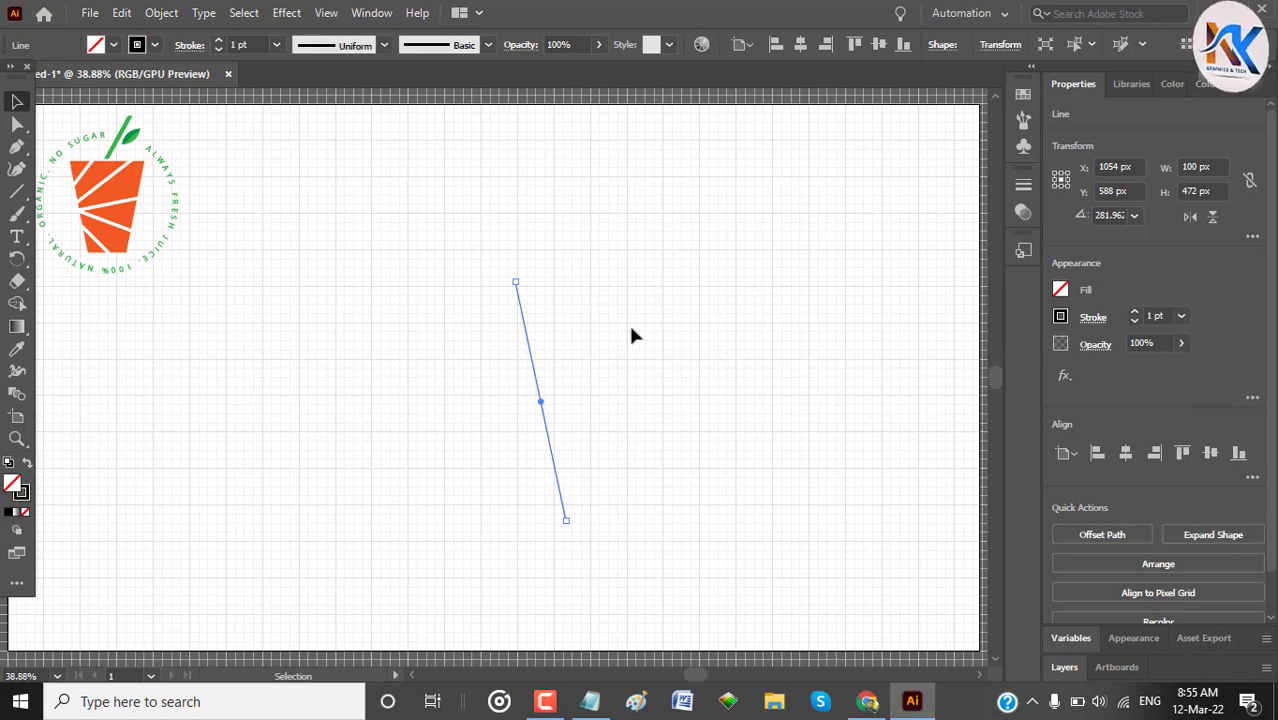
Step: Create a mirrored copy of the slanted line by reflecting it across the vertical axis
right_click(527, 341)
mouse_move(652, 572)
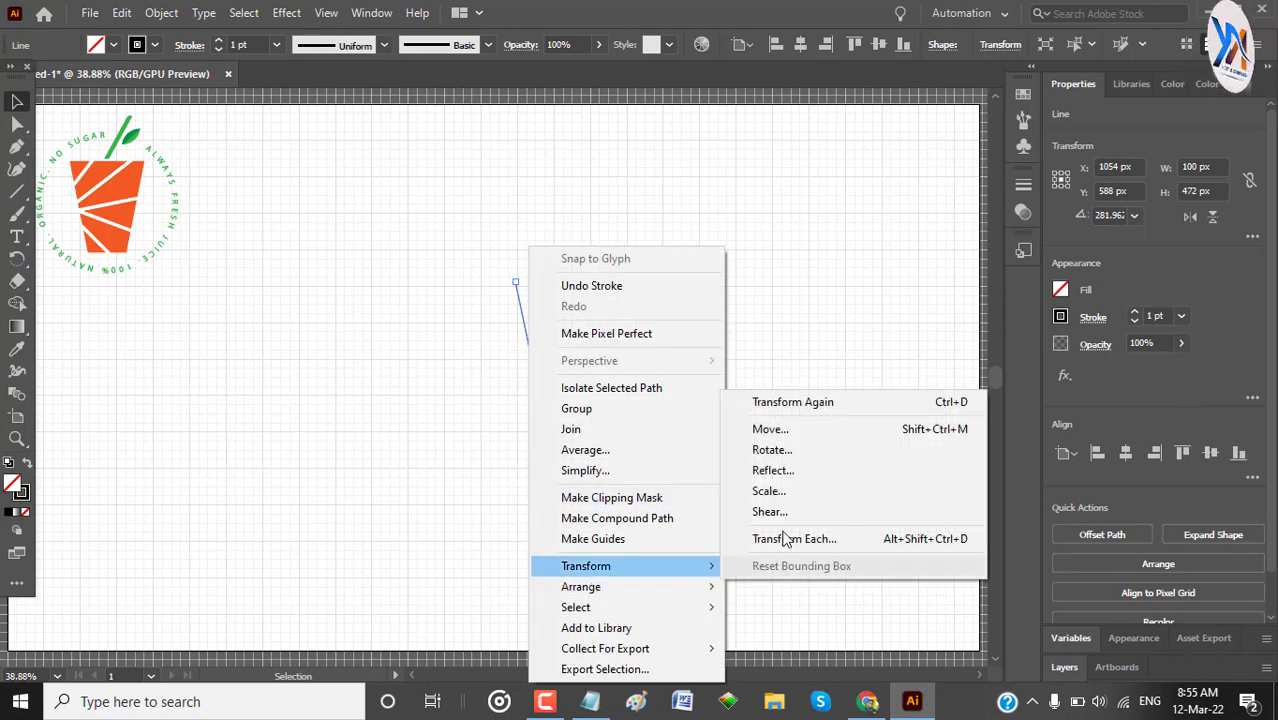
click(775, 471)
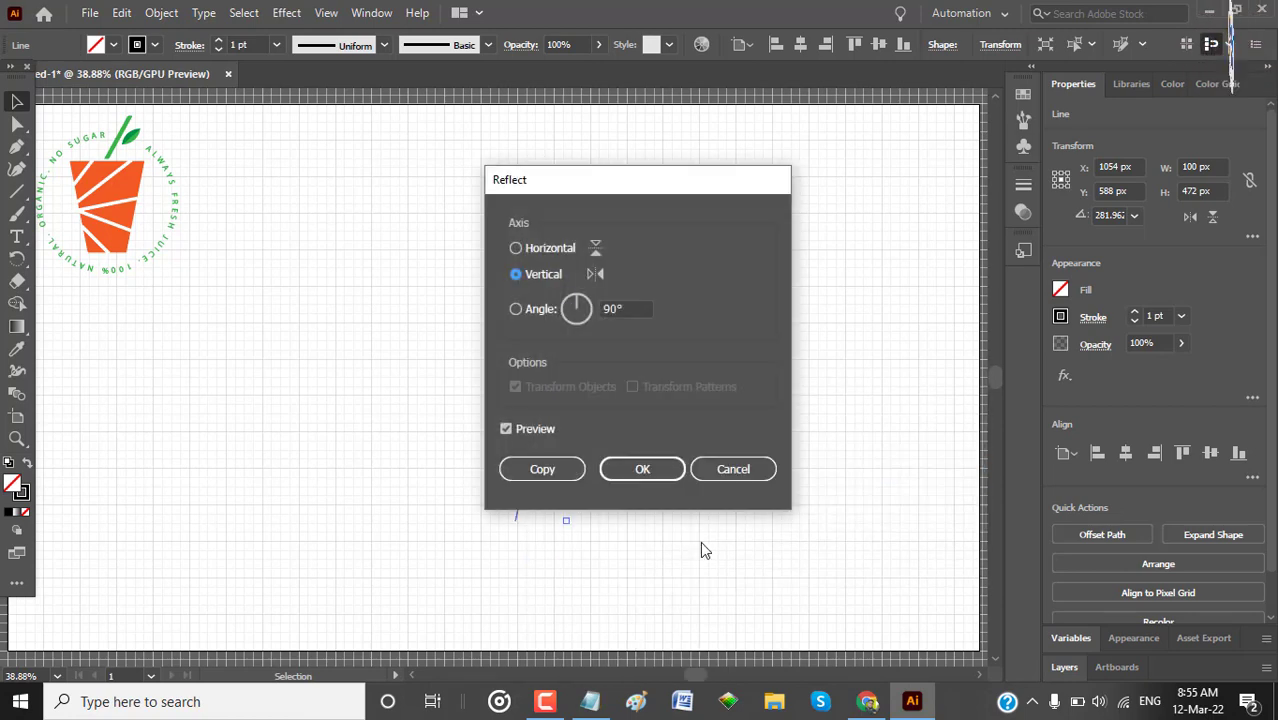
click(541, 469)
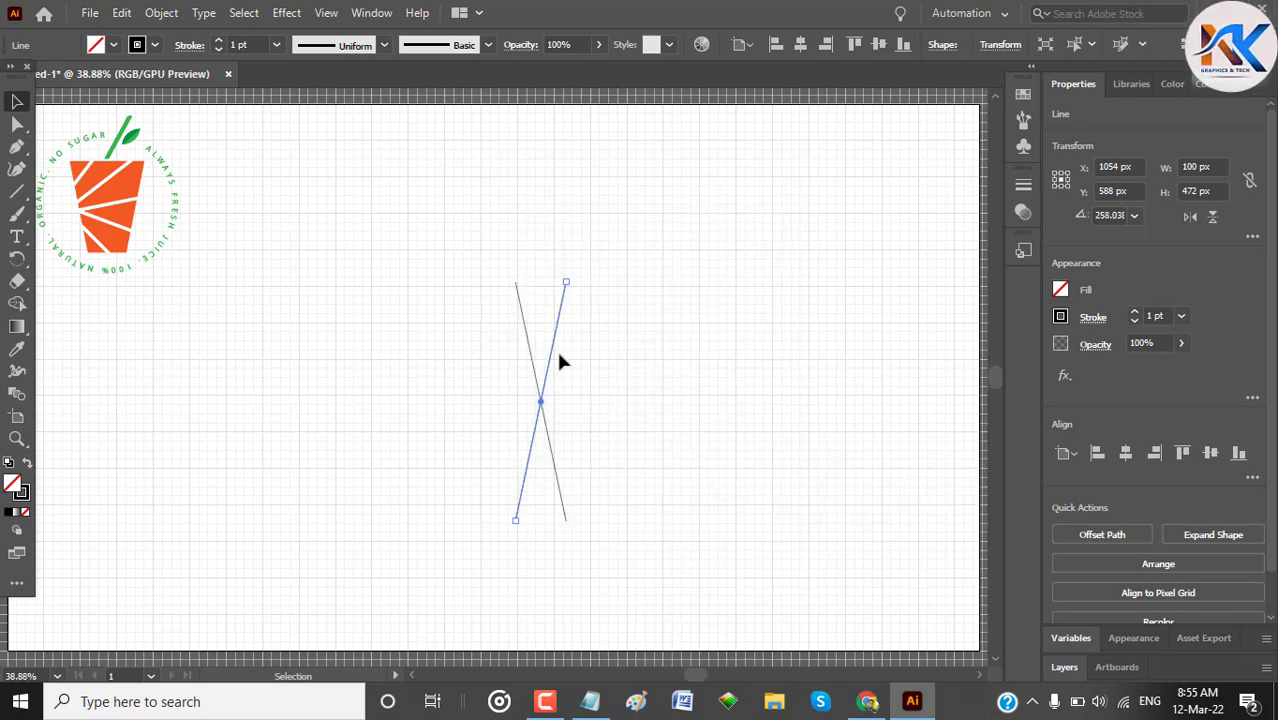
Step: Move the mirrored line to the right of the original, to about X 1295 px, as the opposite side of the cup
drag(552, 351, 677, 355)
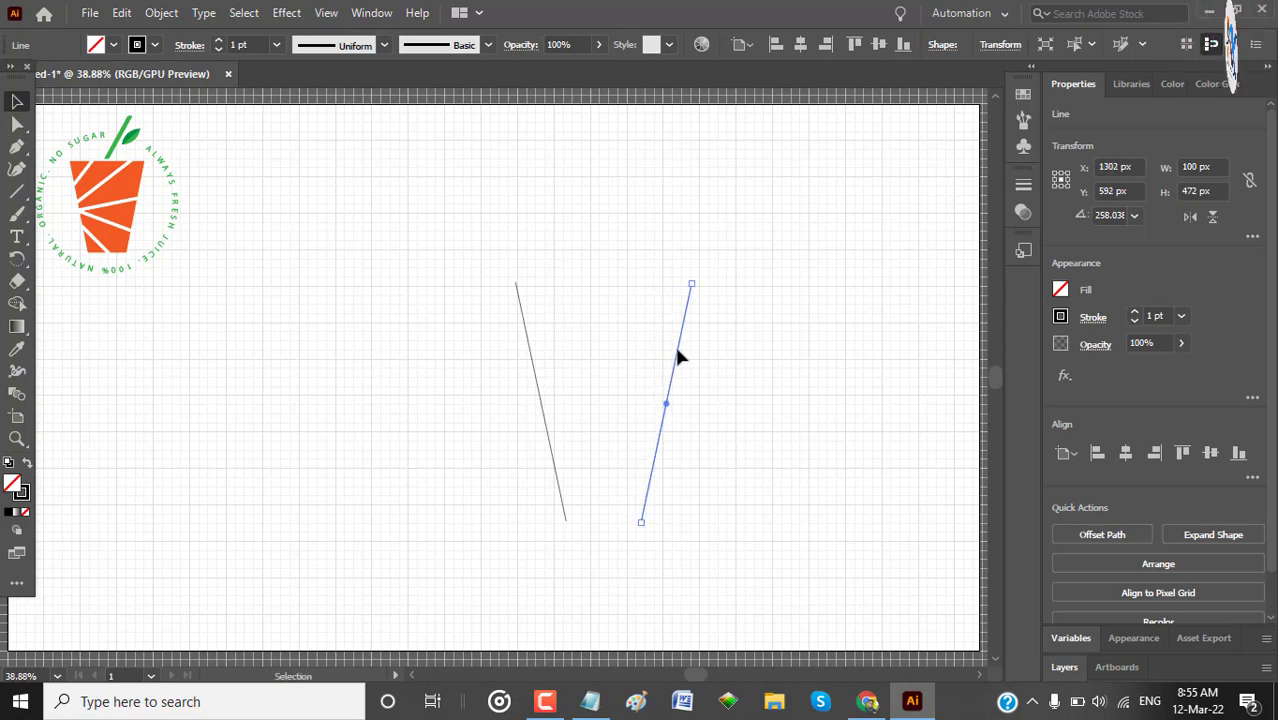
key(Left)
key(Left)
key(Left)
key(Left)
key(Left)
key(Left)
key(Left)
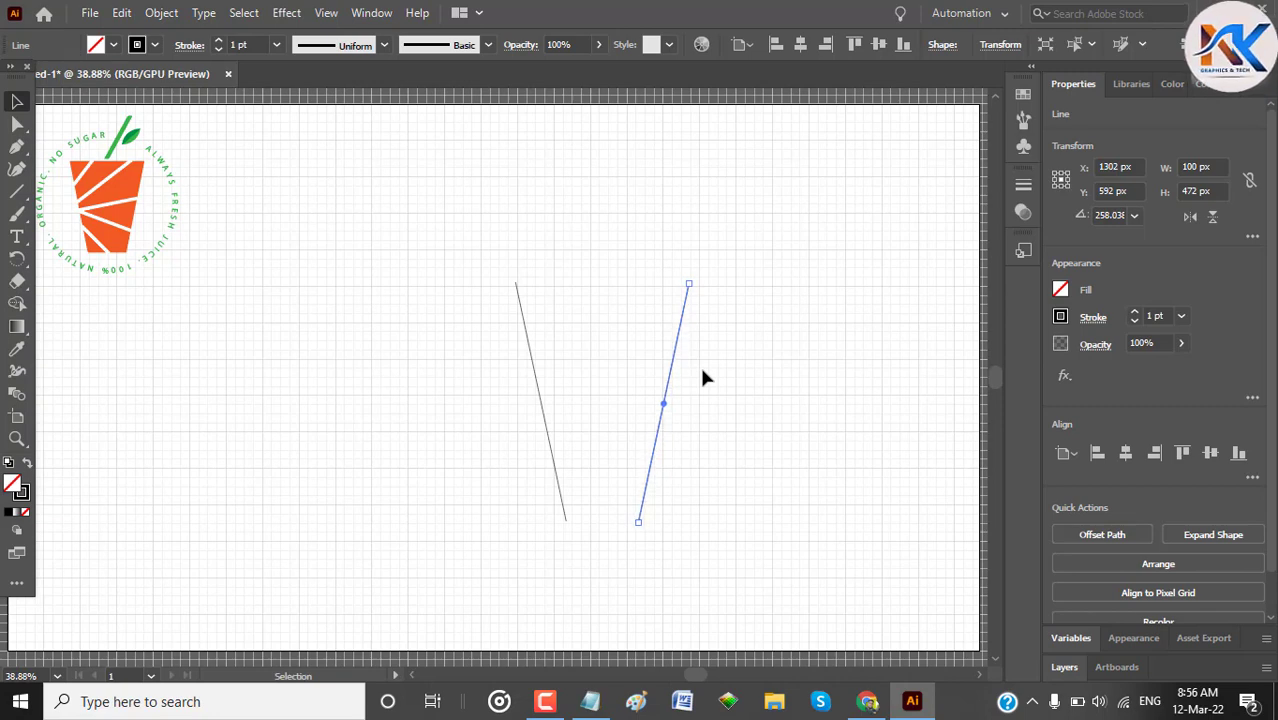
click(703, 377)
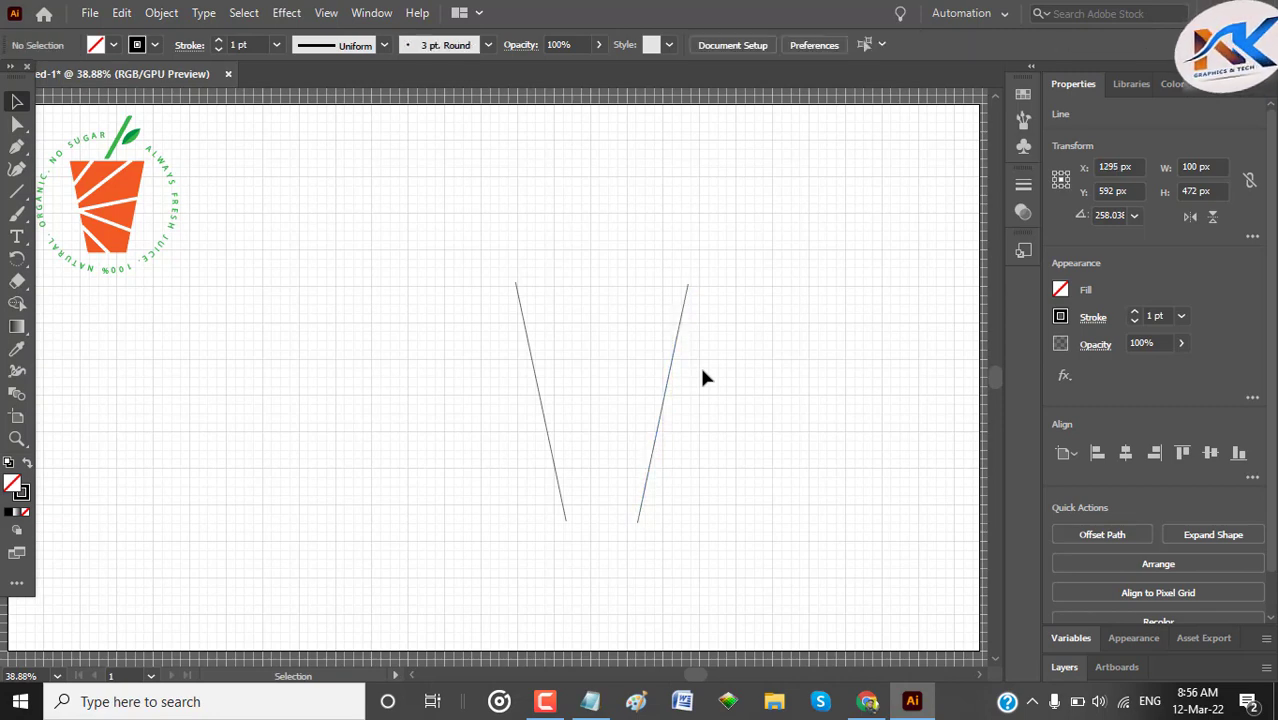
Step: Draw two horizontal lines across the slanted sides, about 415 px long at the rim and 434 px long near the base
click(16, 192)
drag(508, 285, 718, 285)
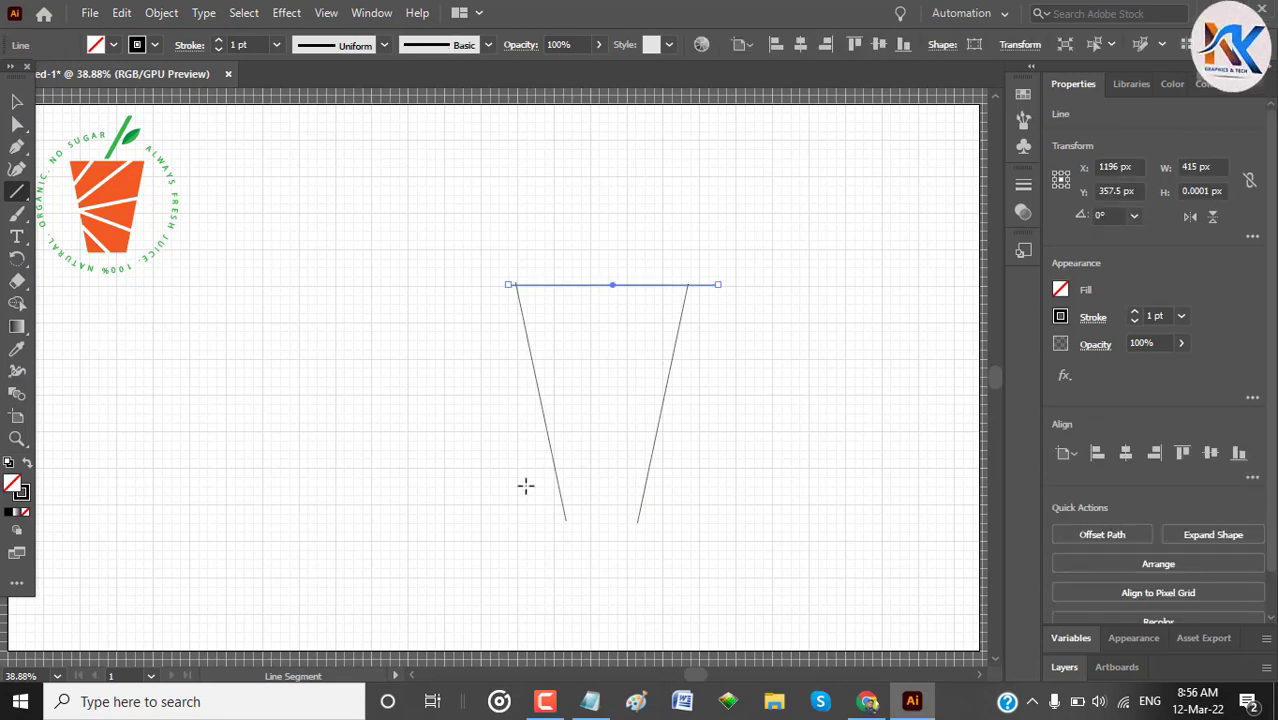
drag(526, 486, 745, 496)
Step: Nudge the rim line down to Y 361.5 px so it crosses both slanted sides
click(16, 101)
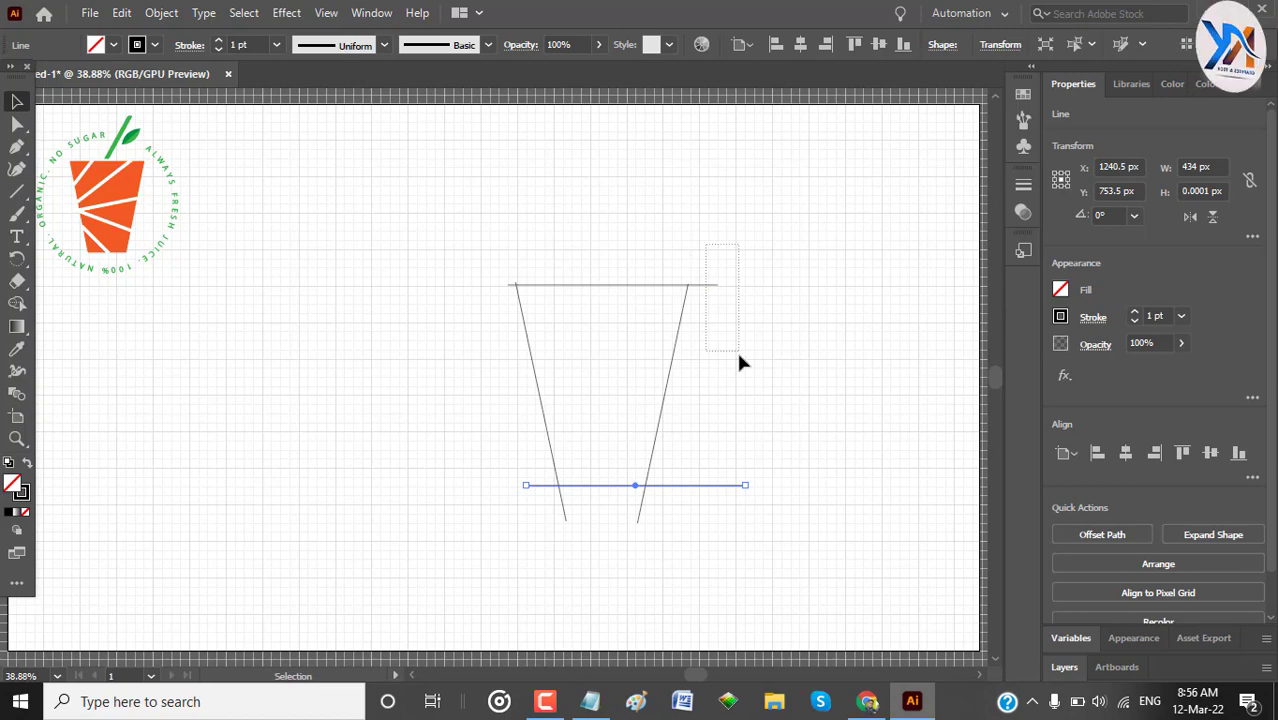
drag(739, 357, 739, 357)
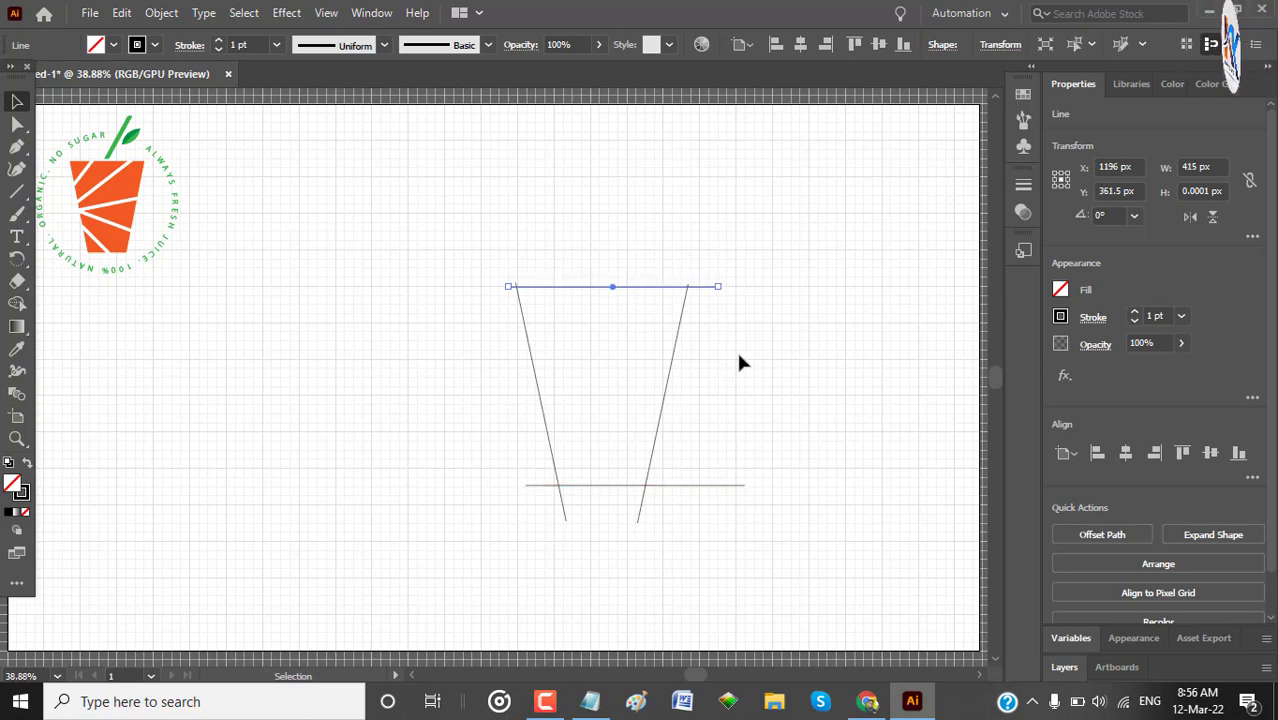
click(738, 362)
Step: Trim all overhanging line ends from the four lines with the Shape Builder tool, leaving a closed cup outline
drag(405, 214, 675, 515)
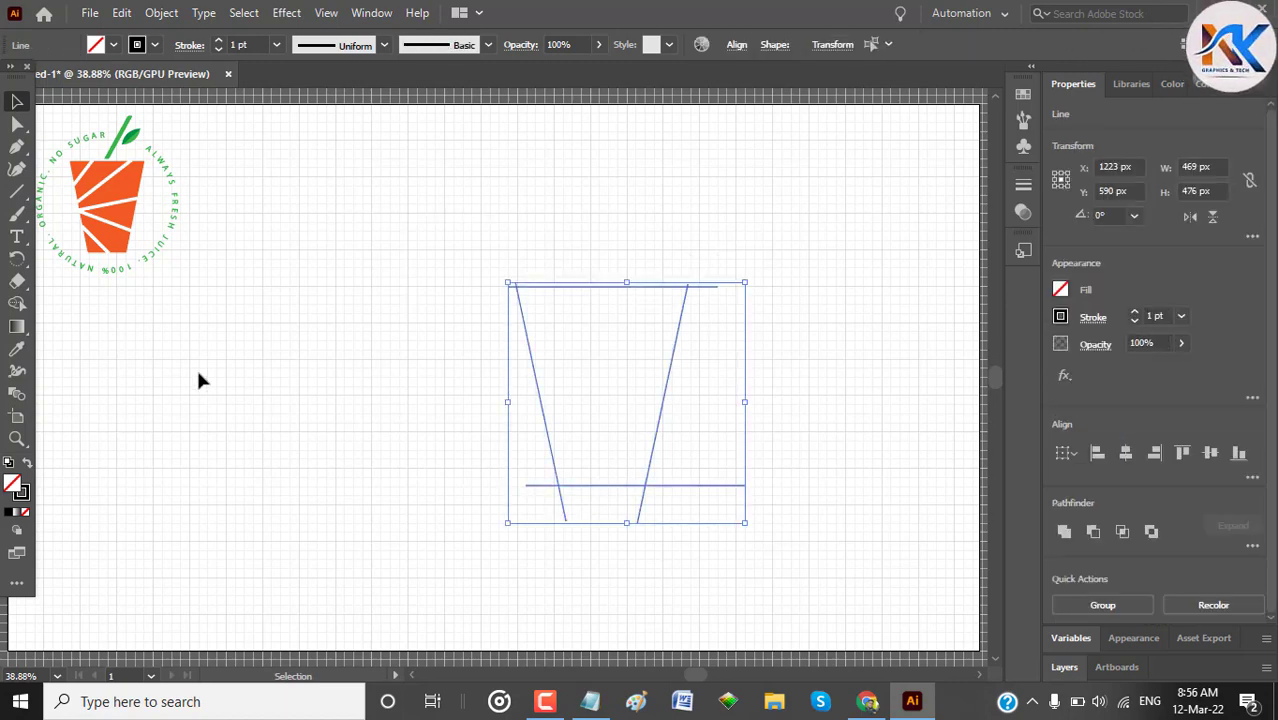
click(17, 303)
mouse_move(540, 491)
mouse_down()
mouse_move(599, 509)
mouse_move(677, 481)
mouse_up()
drag(705, 268, 703, 318)
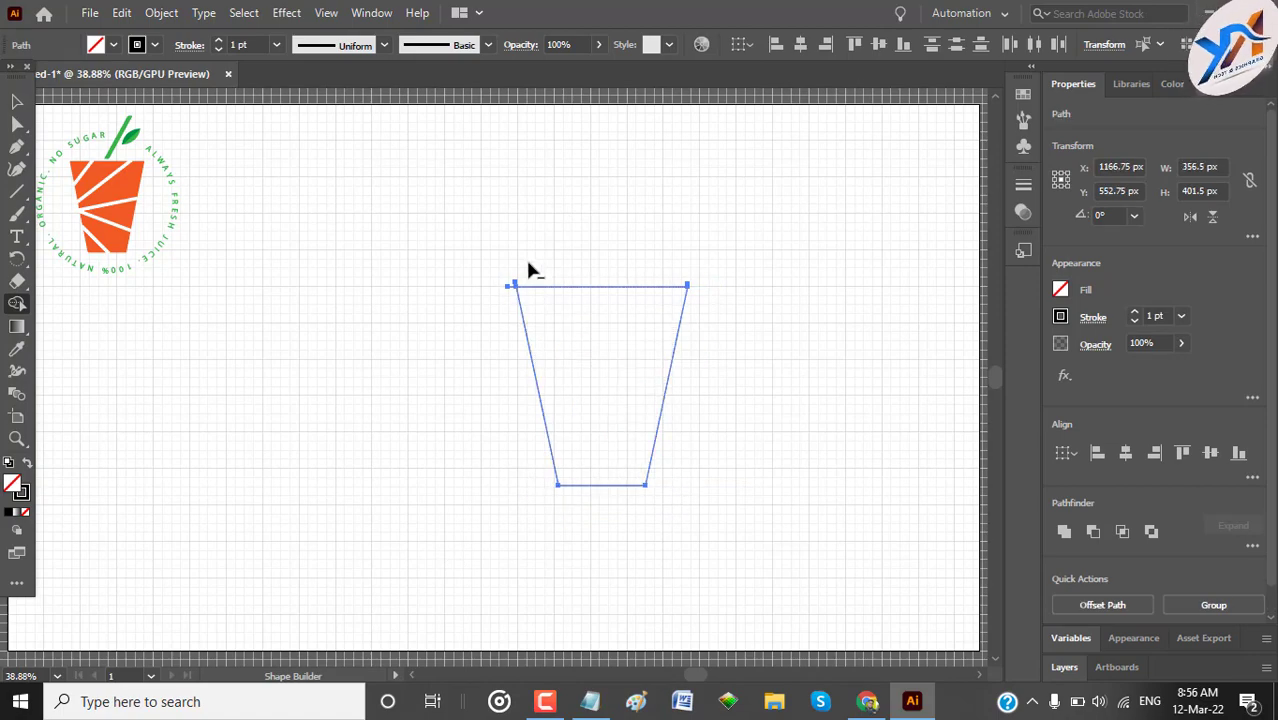
scroll(528, 262, up, 5)
drag(476, 205, 409, 251)
scroll(917, 271, down, 5)
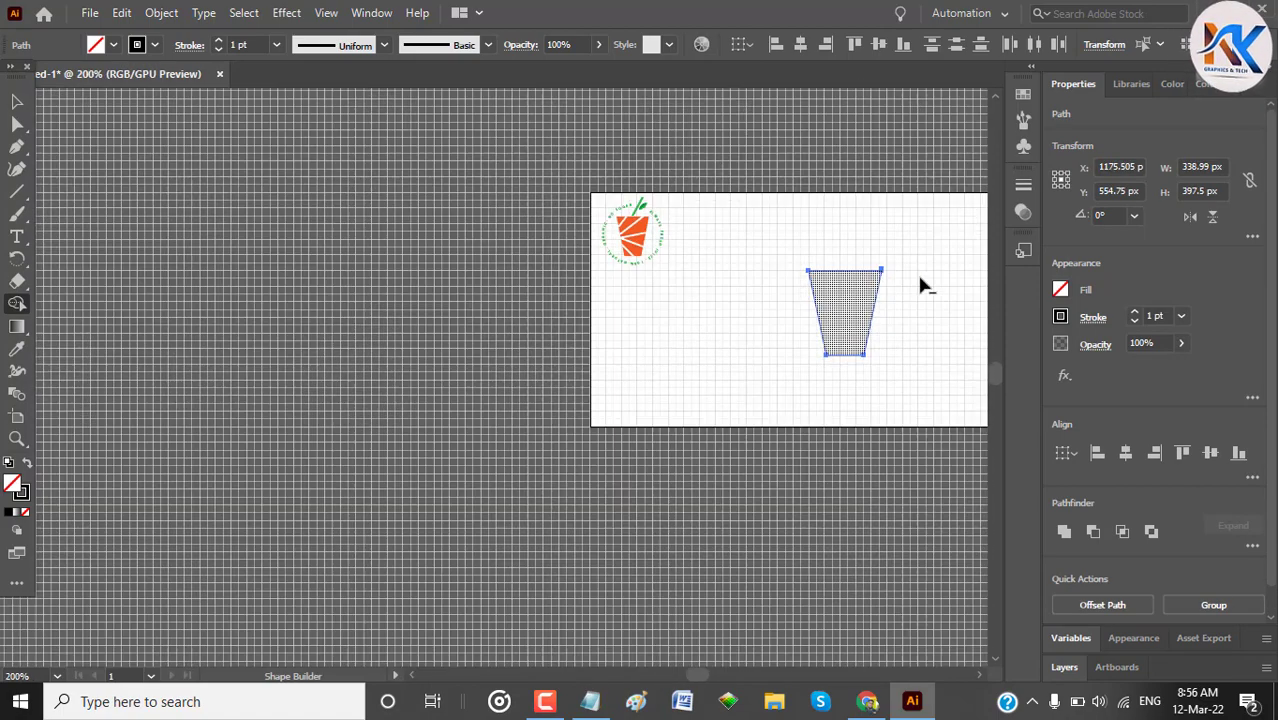
scroll(930, 253, up, 4)
drag(490, 318, 598, 349)
key(ctrl+0)
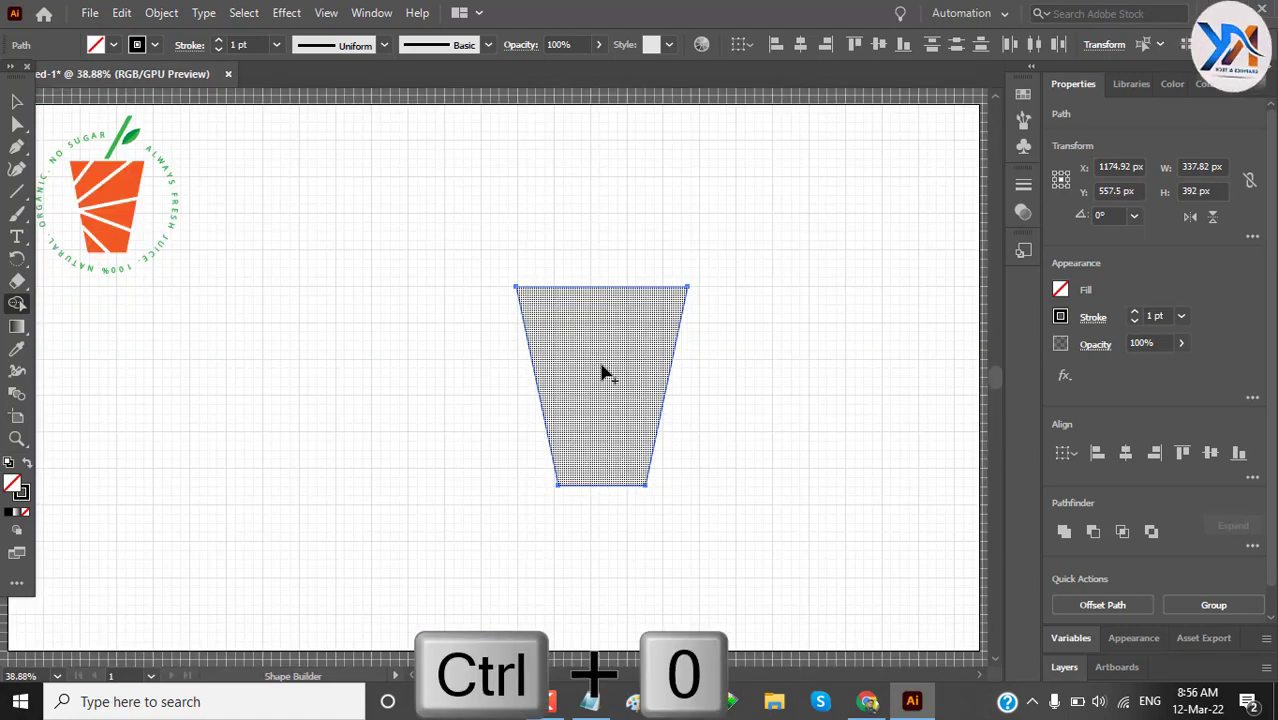
Step: Fill the cup outline with orange using the Shape Builder tool, then deselect it
click(17, 101)
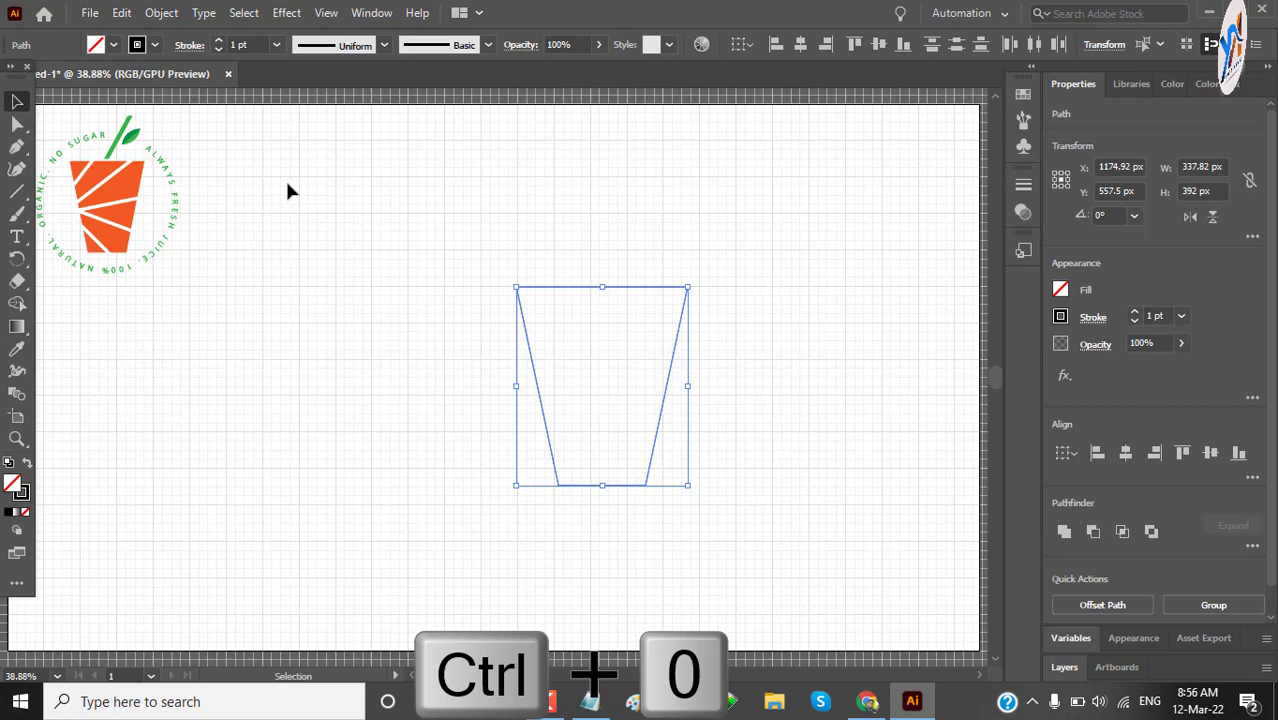
click(449, 236)
drag(530, 198, 676, 491)
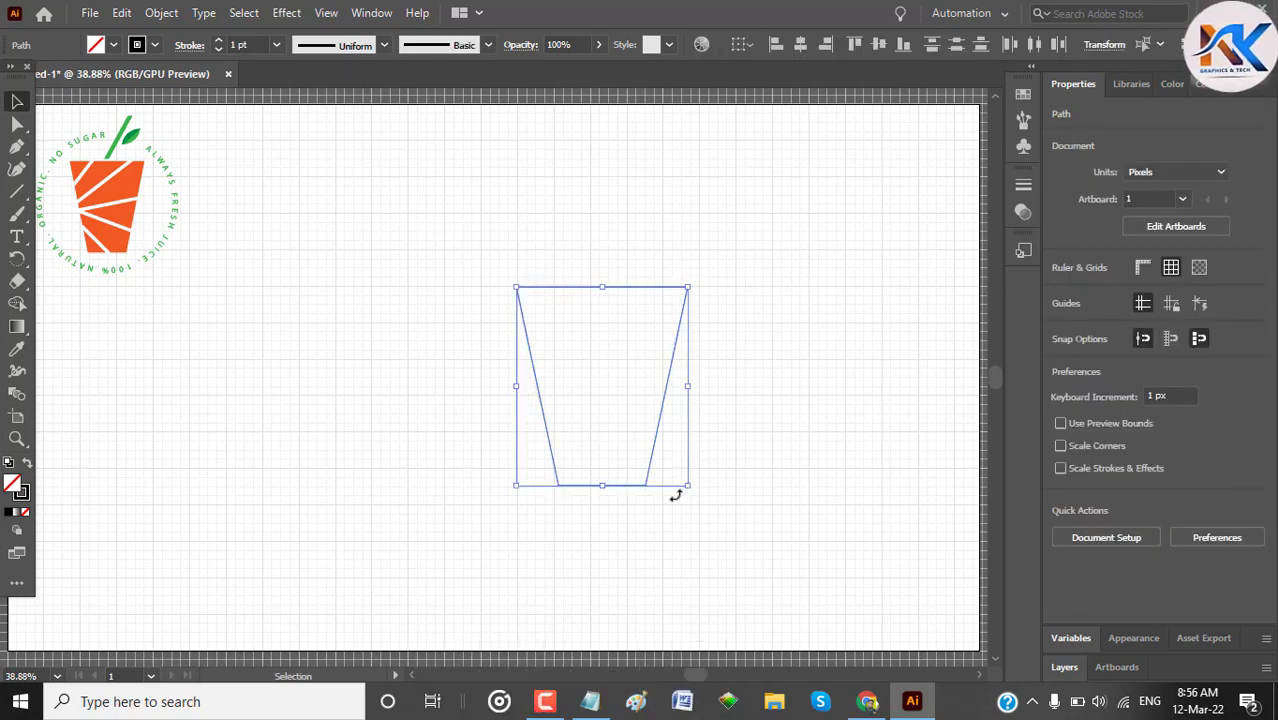
click(17, 303)
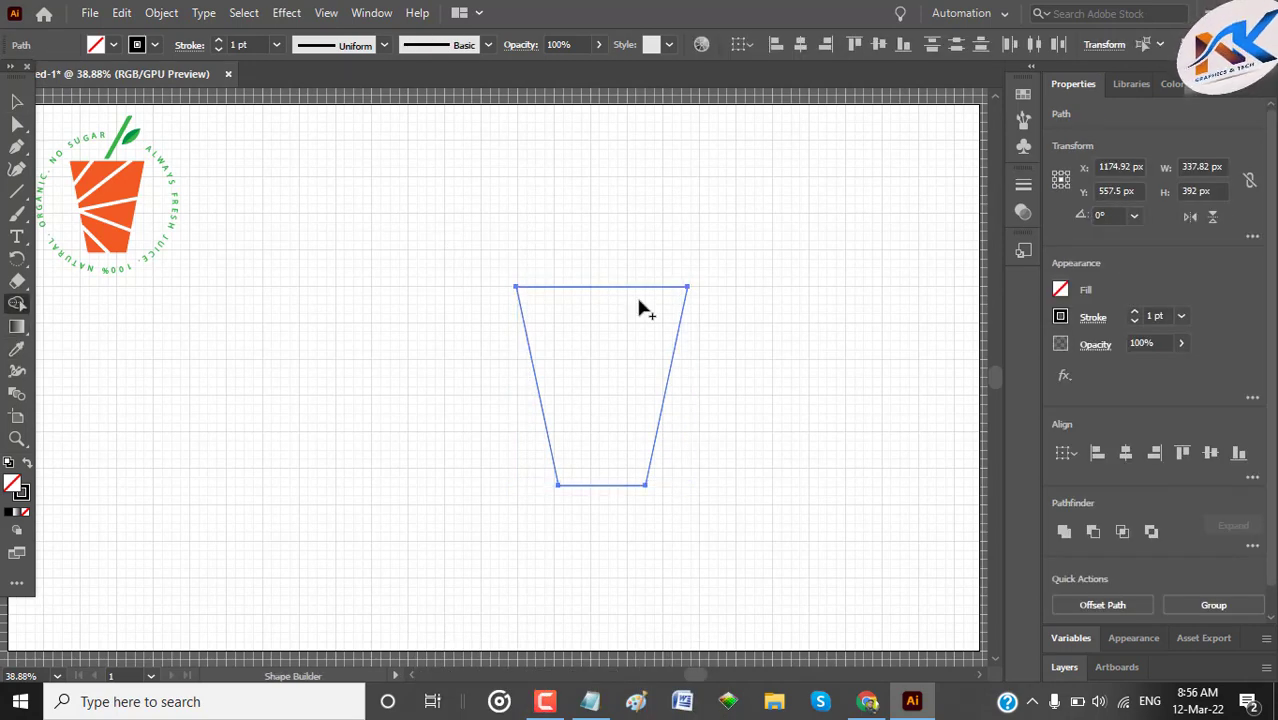
click(1060, 290)
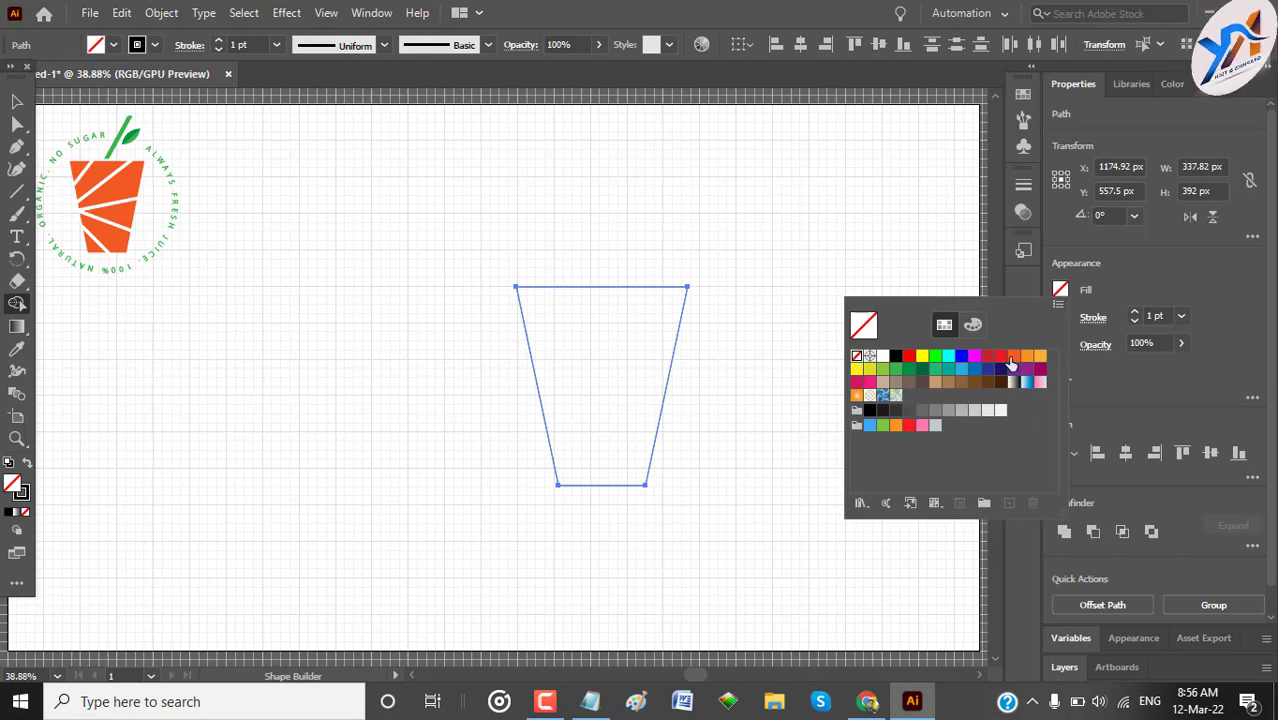
click(1012, 358)
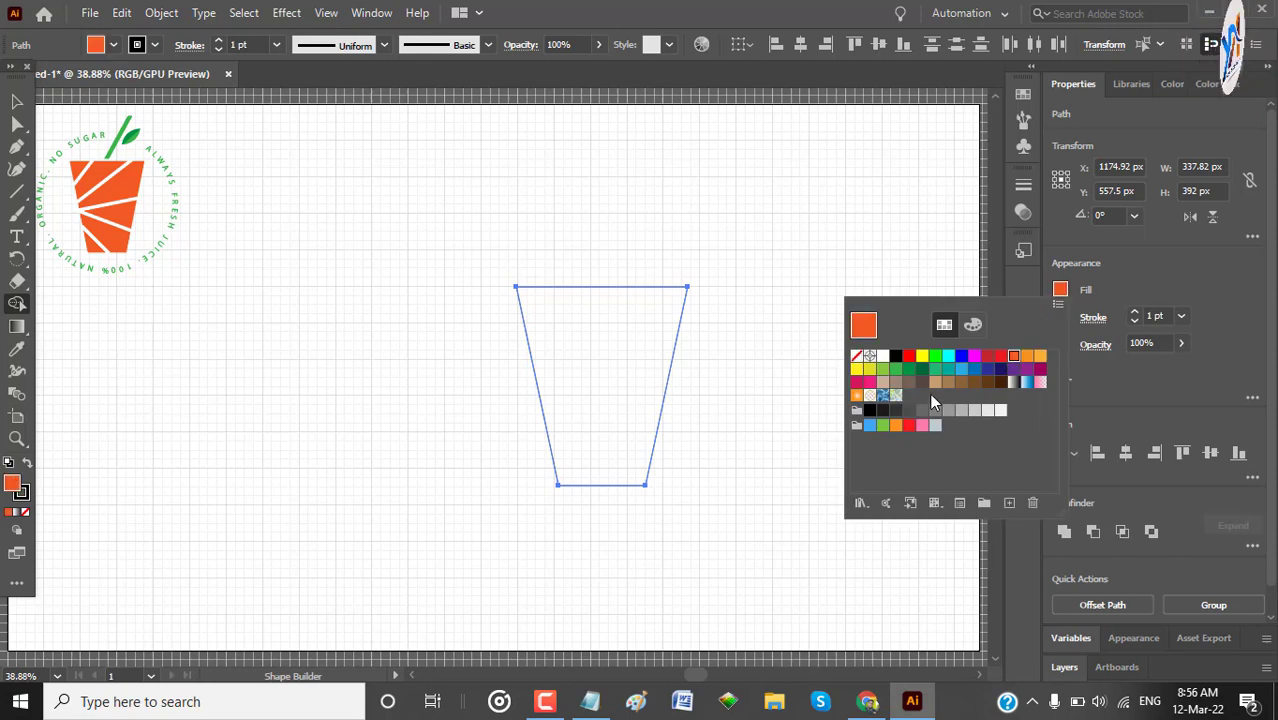
click(652, 357)
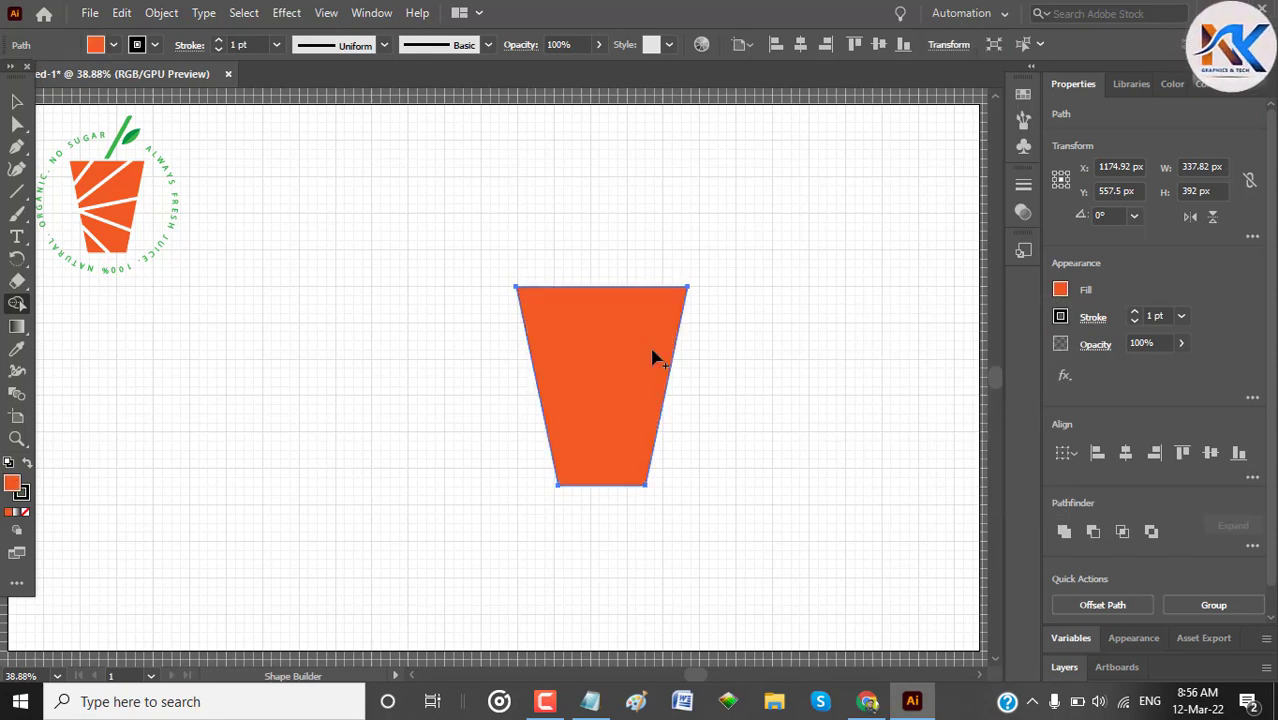
click(18, 104)
click(246, 317)
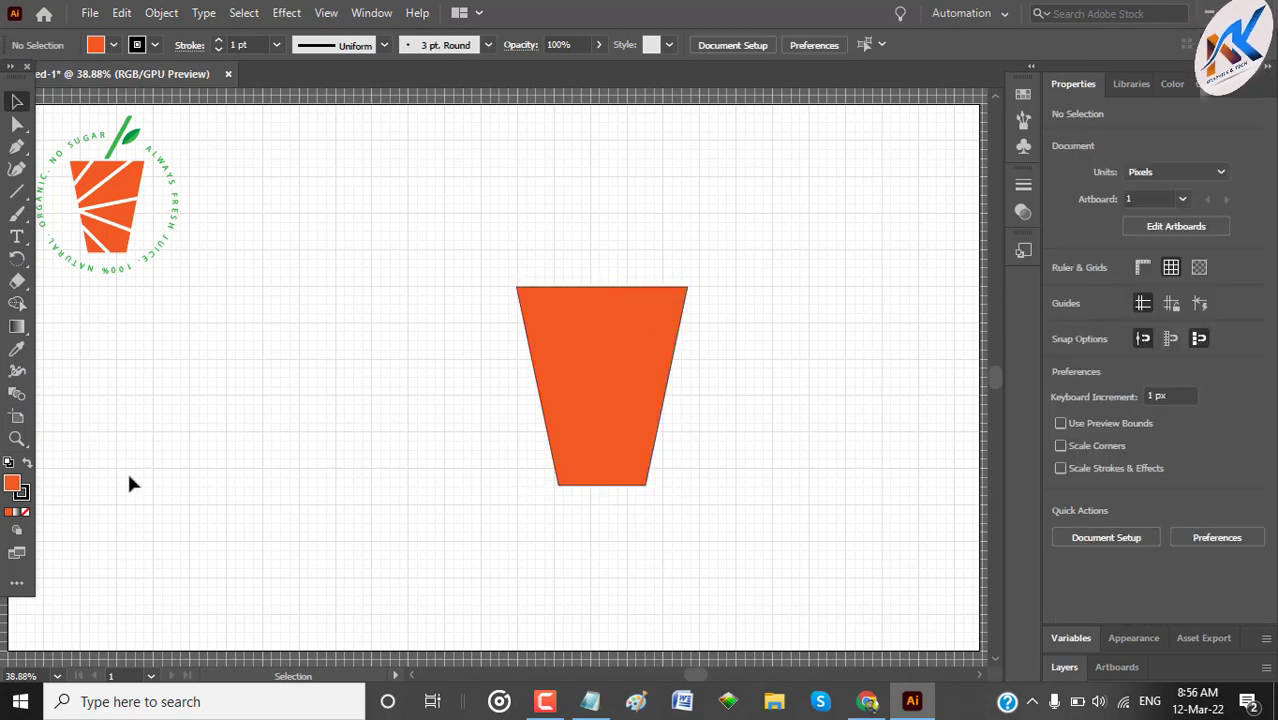
Step: Draw a vertical line about 567 px long in the empty space left of the cup
click(17, 192)
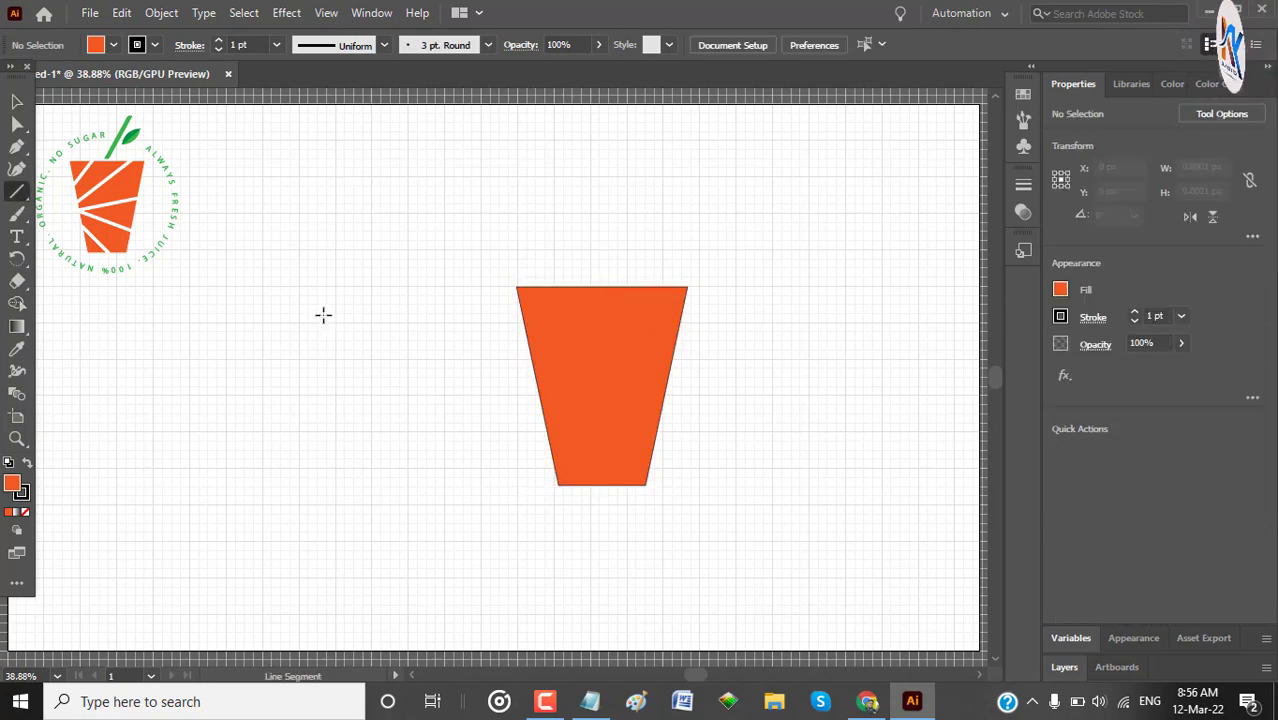
drag(323, 315, 323, 600)
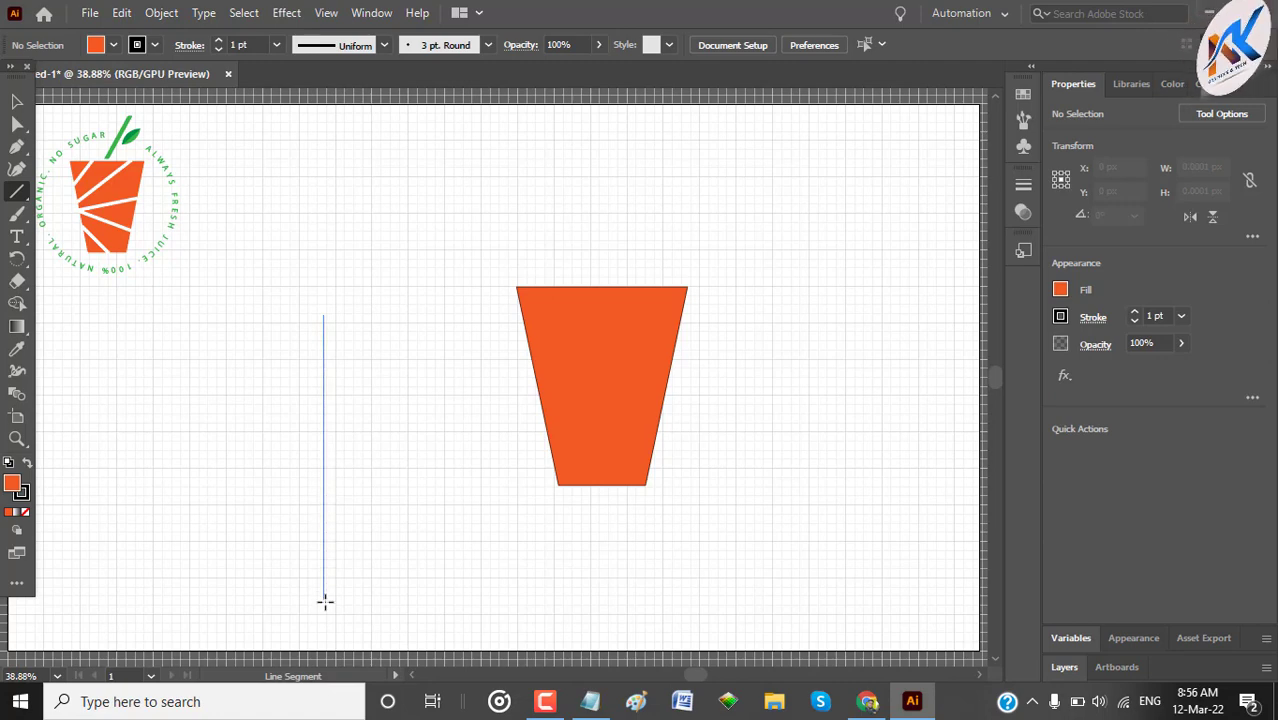
click(17, 101)
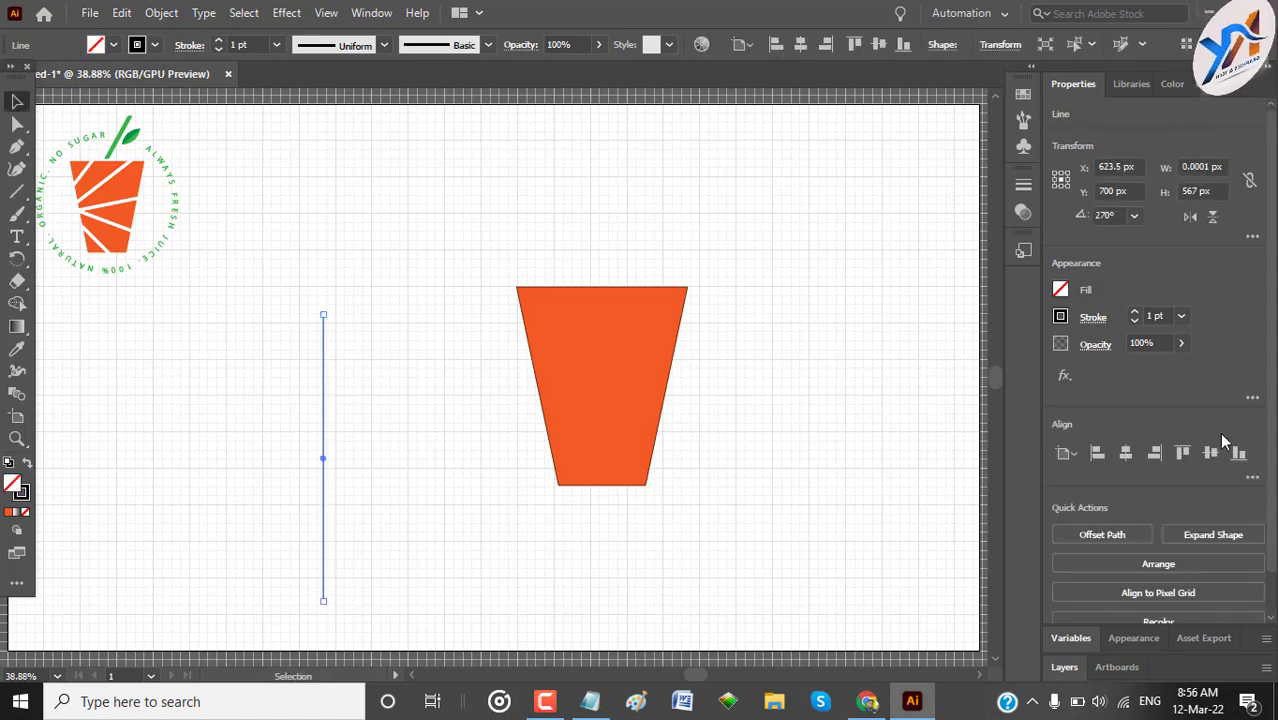
Step: Set the vertical line's stroke weight to 14 pt
click(1157, 315)
text(13)
key(Return)
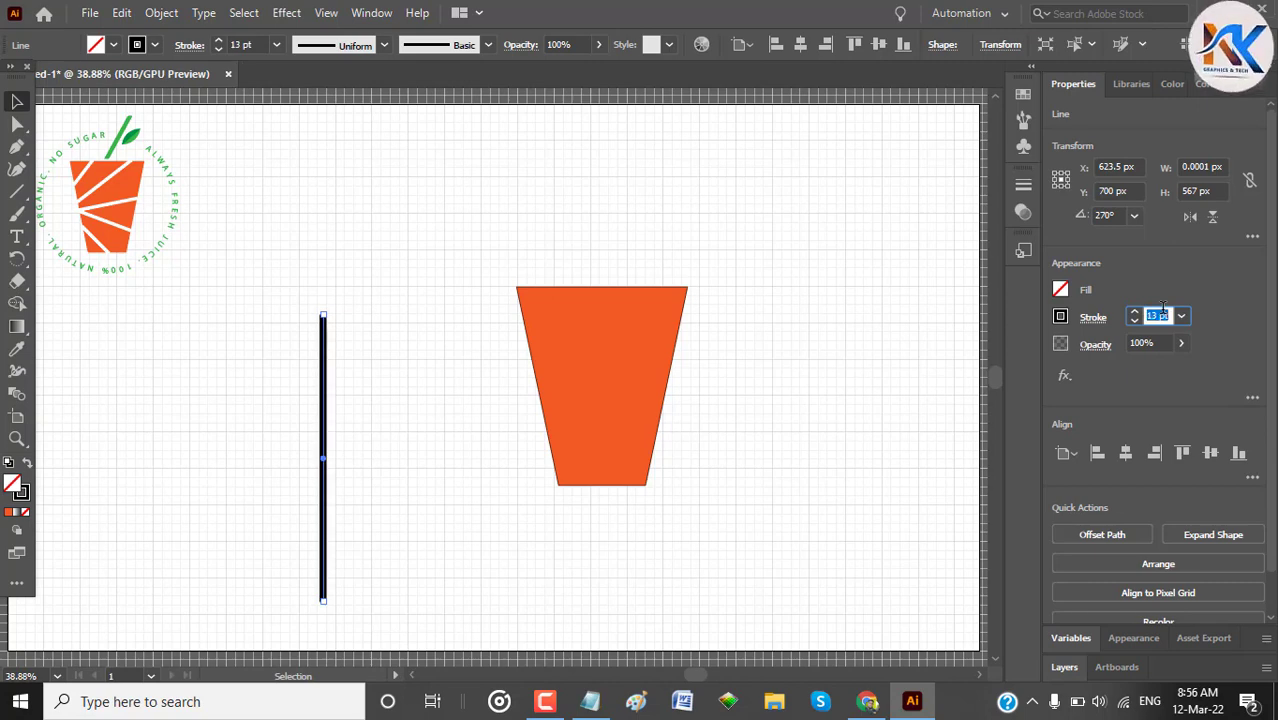
key(Up)
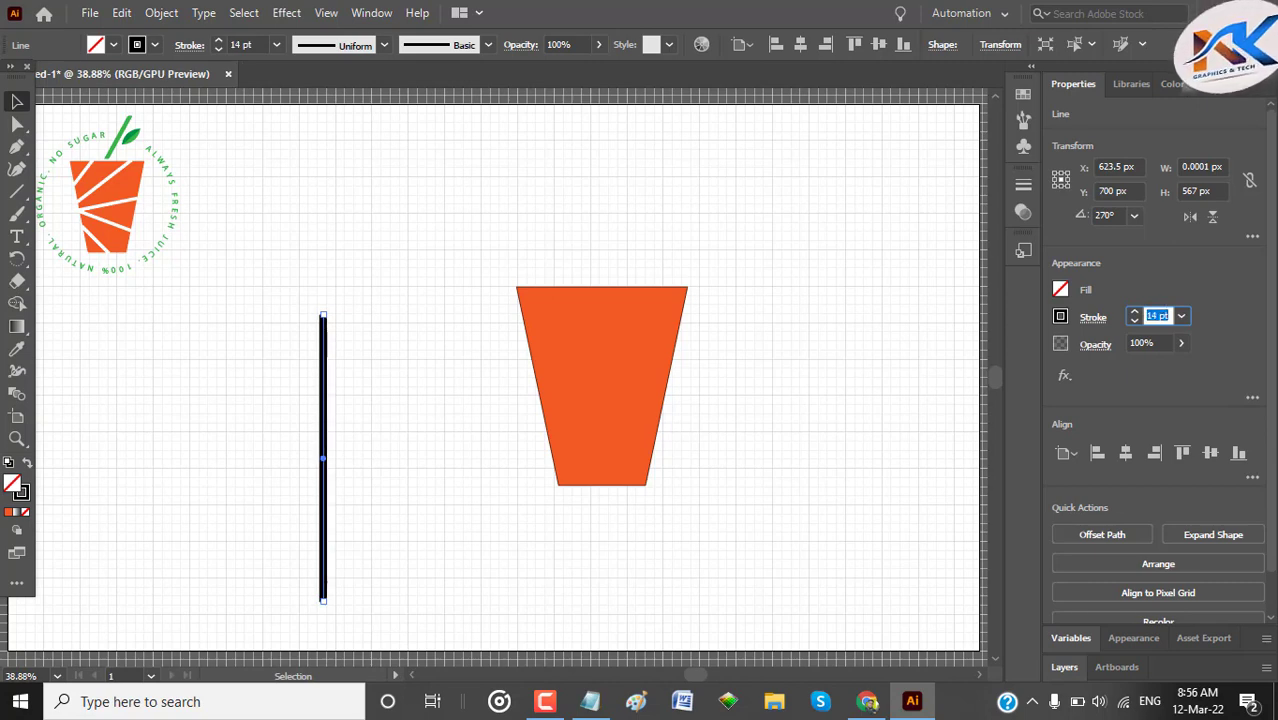
Step: Convert the thick vertical line into a filled shape with Outline Stroke
drag(275, 240, 365, 510)
click(161, 12)
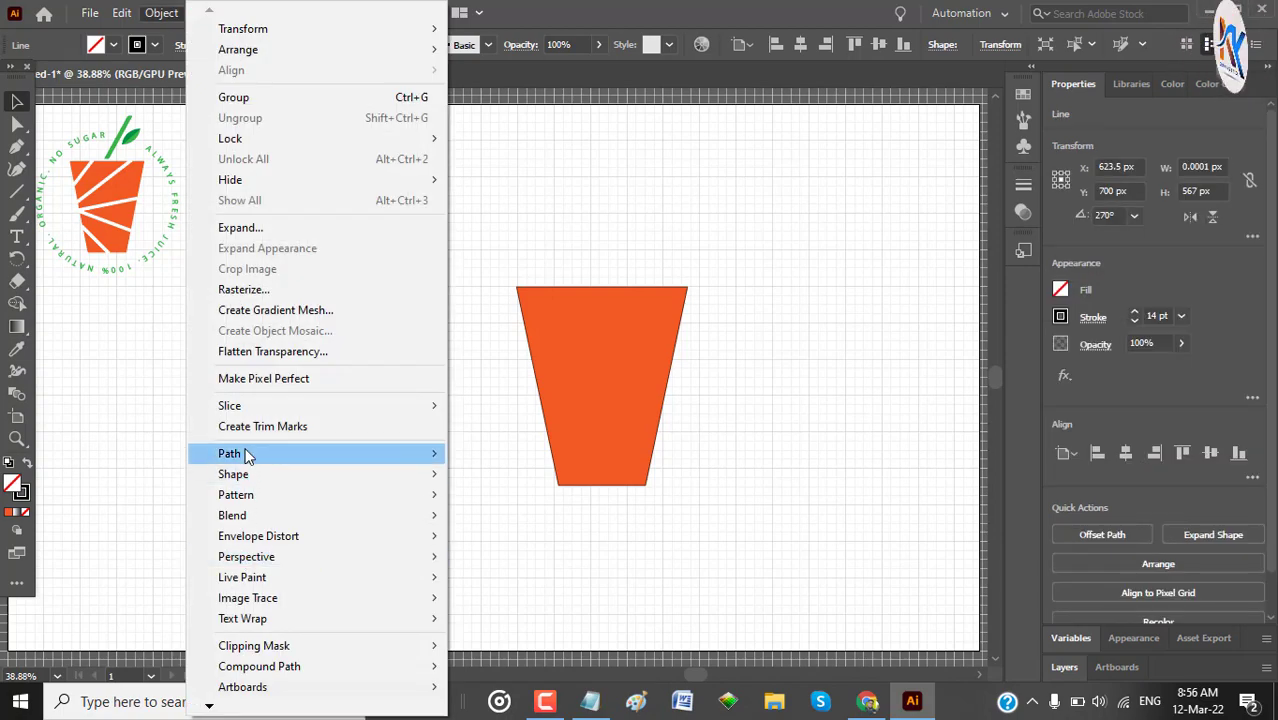
mouse_move(243, 453)
click(519, 503)
click(385, 288)
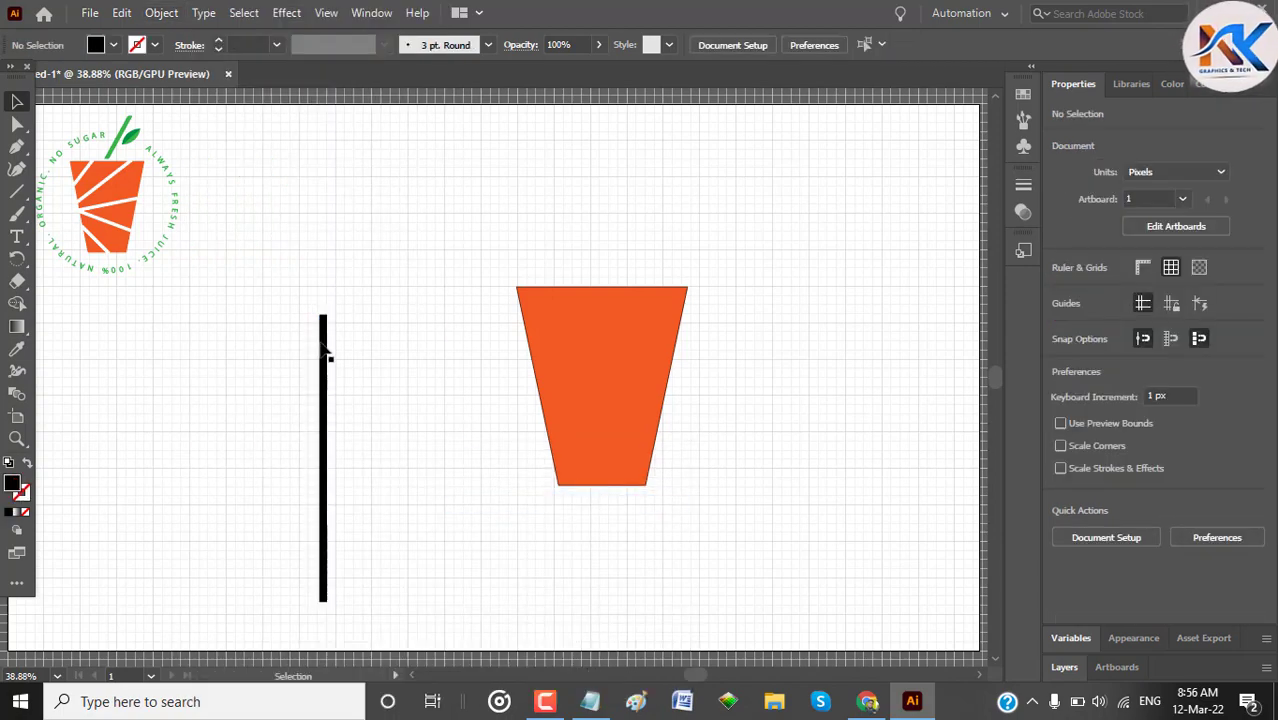
Step: Rotate the black bar to about 281.5° so it rises gently toward the cup
click(324, 345)
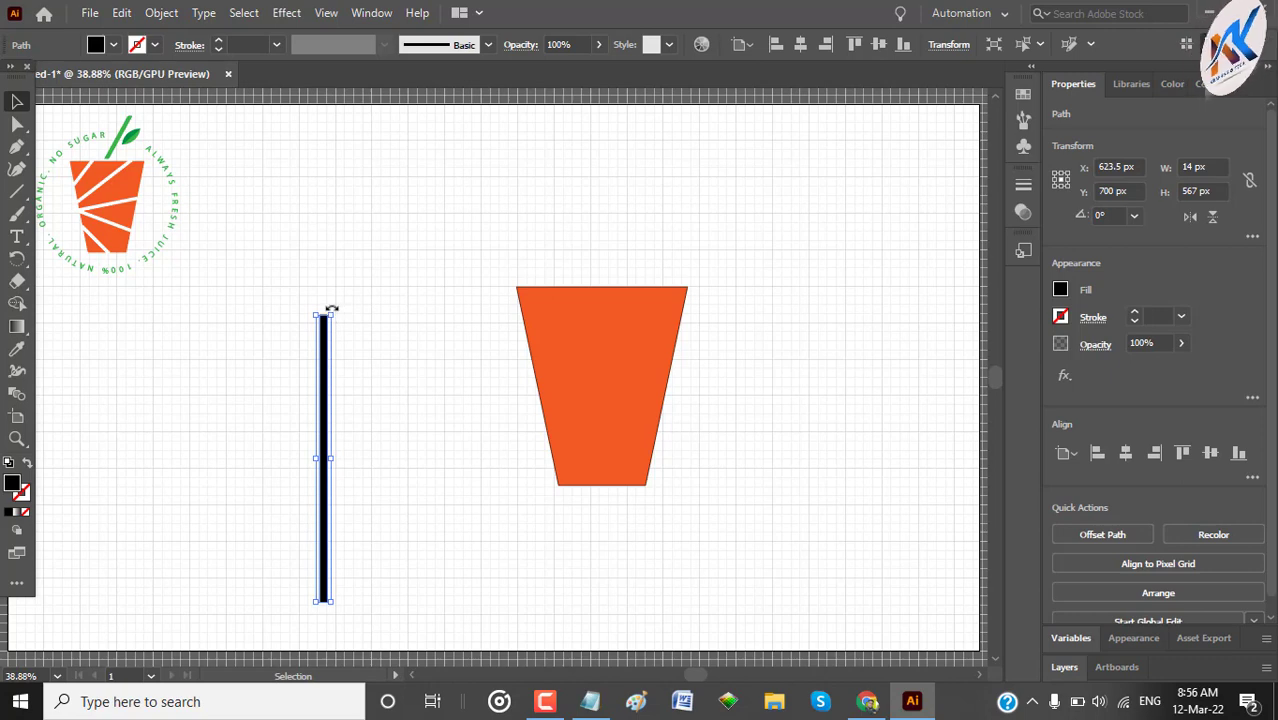
drag(323, 311, 505, 424)
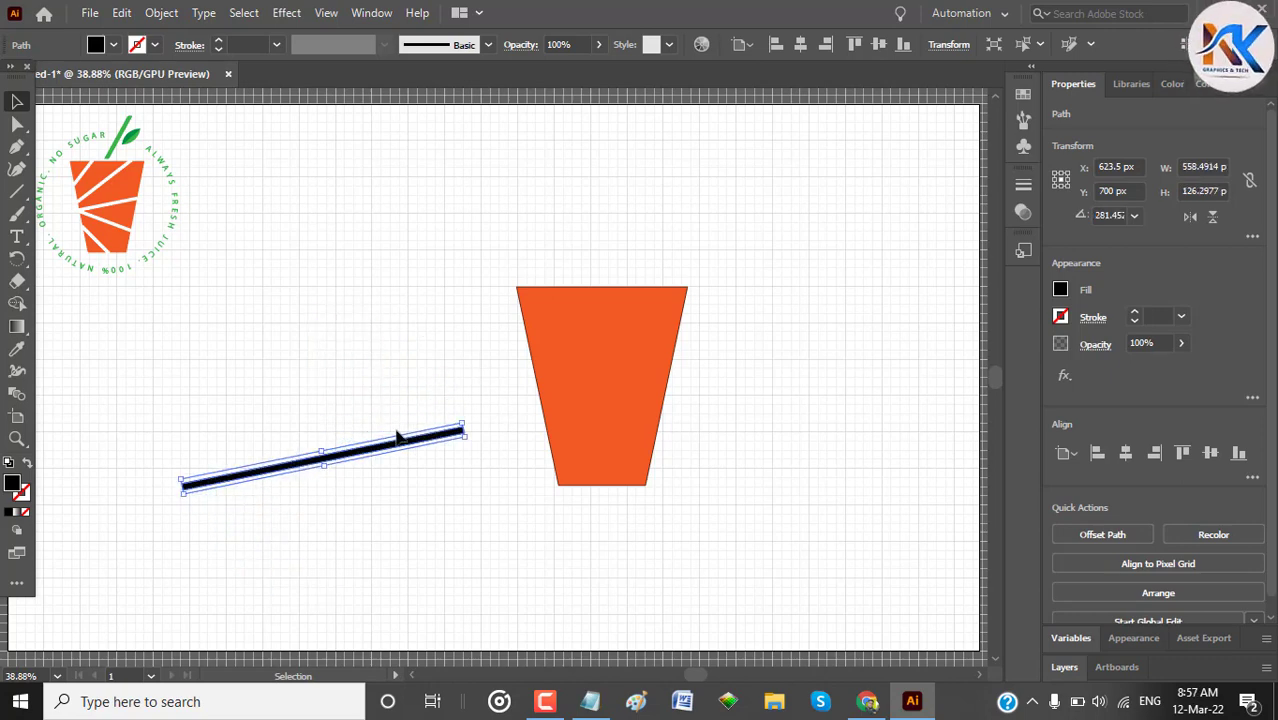
Step: Move the bar across the cup's middle and place a copy sloping down to the right, crossing it just left of the cup
drag(414, 440, 790, 446)
click(786, 484)
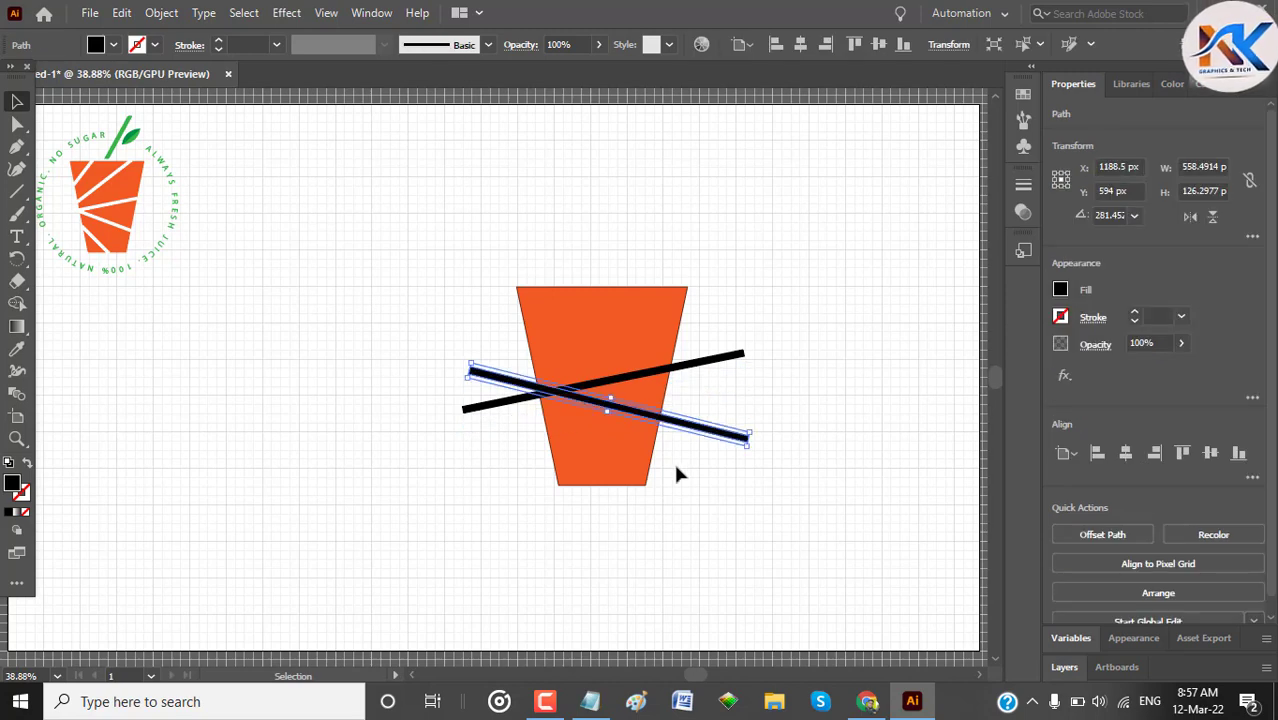
drag(690, 421, 685, 454)
click(733, 520)
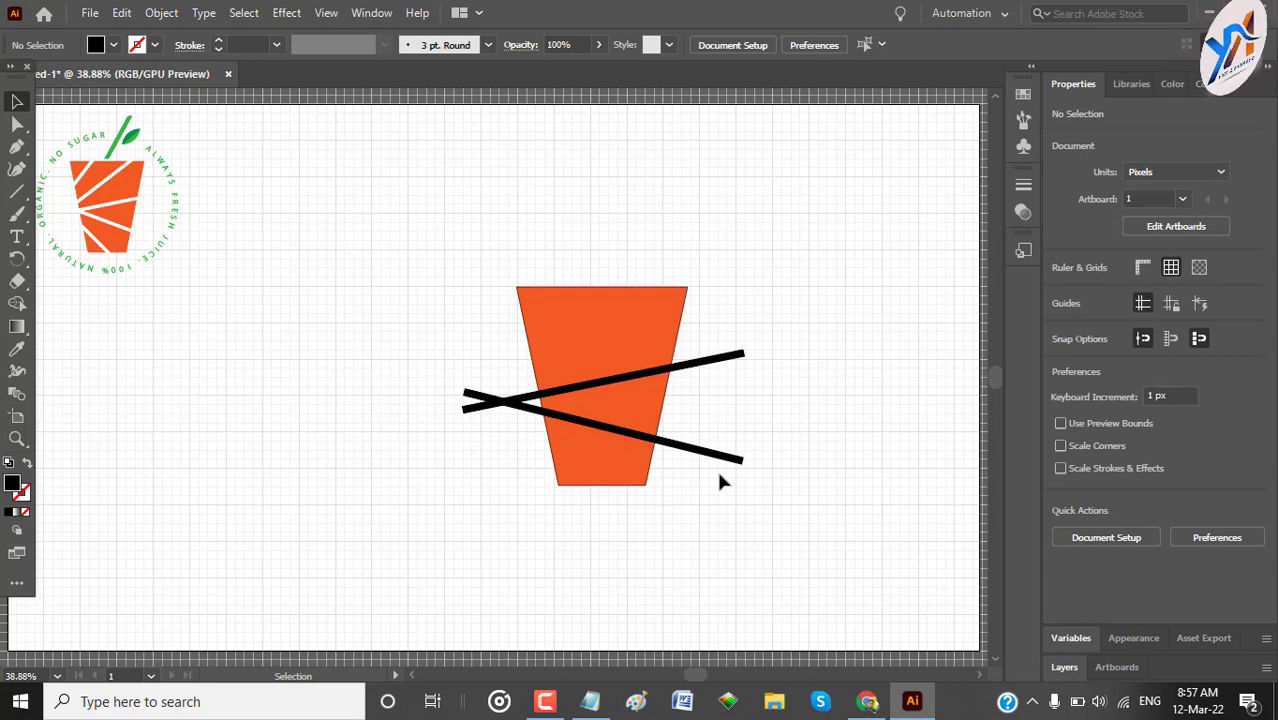
Step: Add a third bar rotated to about 236.3°, running from the meeting point left of the cup down through its base
drag(688, 457, 713, 564)
click(813, 491)
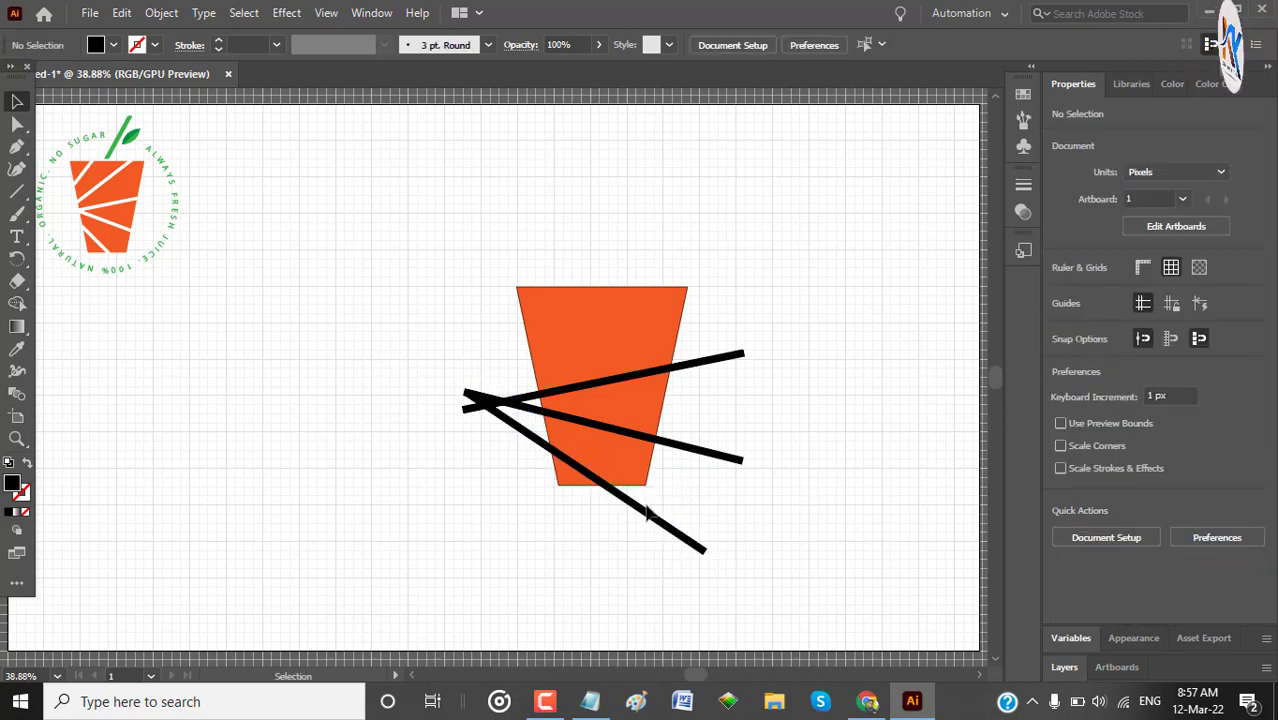
click(648, 530)
drag(648, 530, 645, 520)
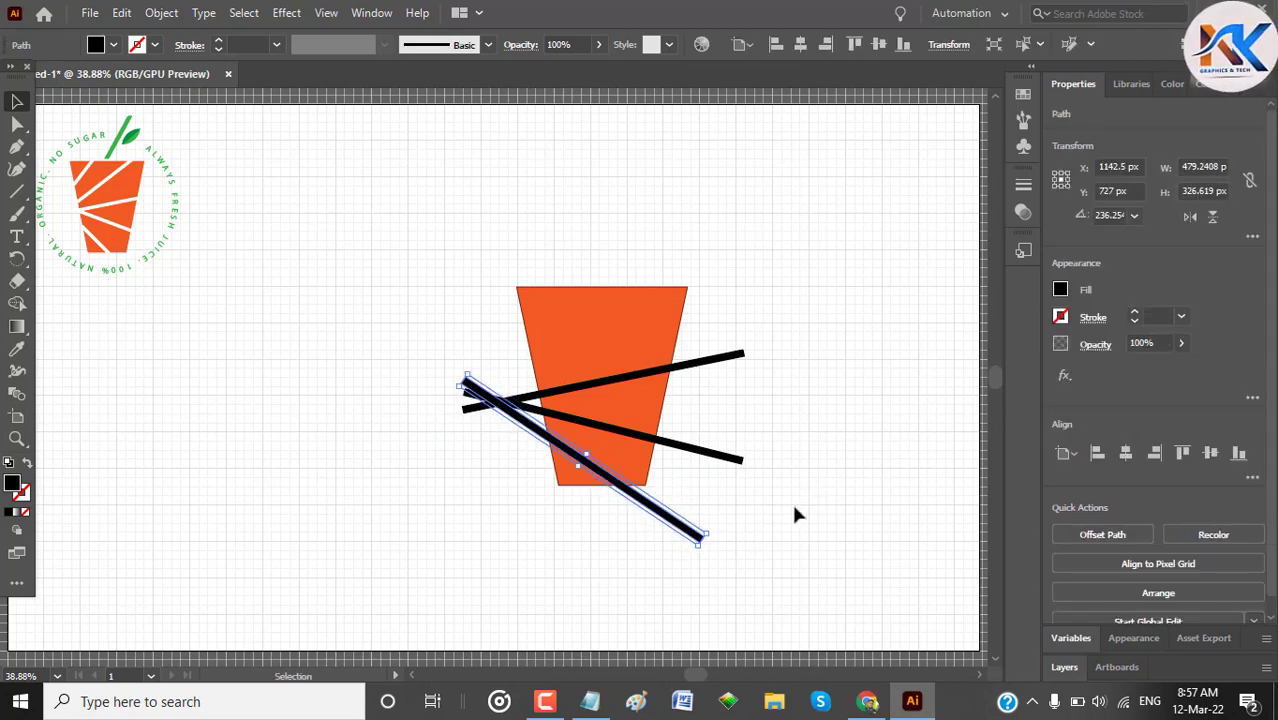
click(791, 500)
click(668, 530)
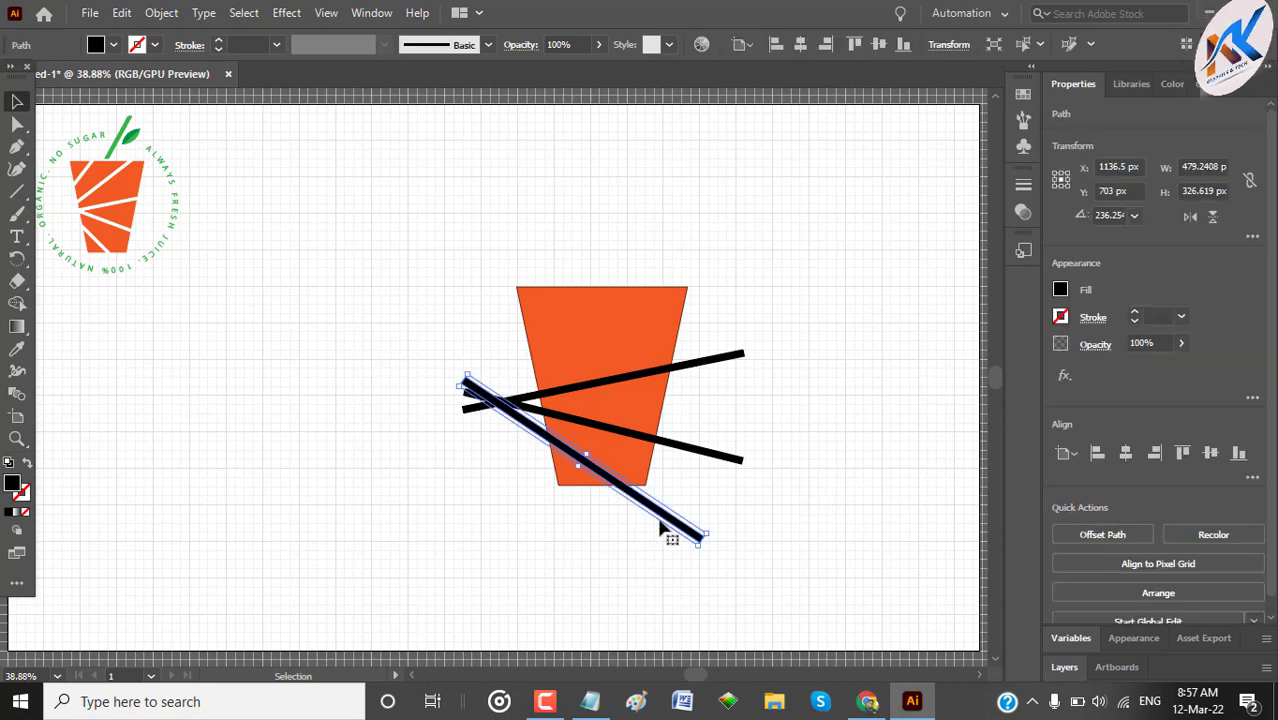
click(868, 485)
Step: Copy the upper bar and rotate the copy to about 302.4°, rising from the meeting point past the cup's upper right corner
click(700, 367)
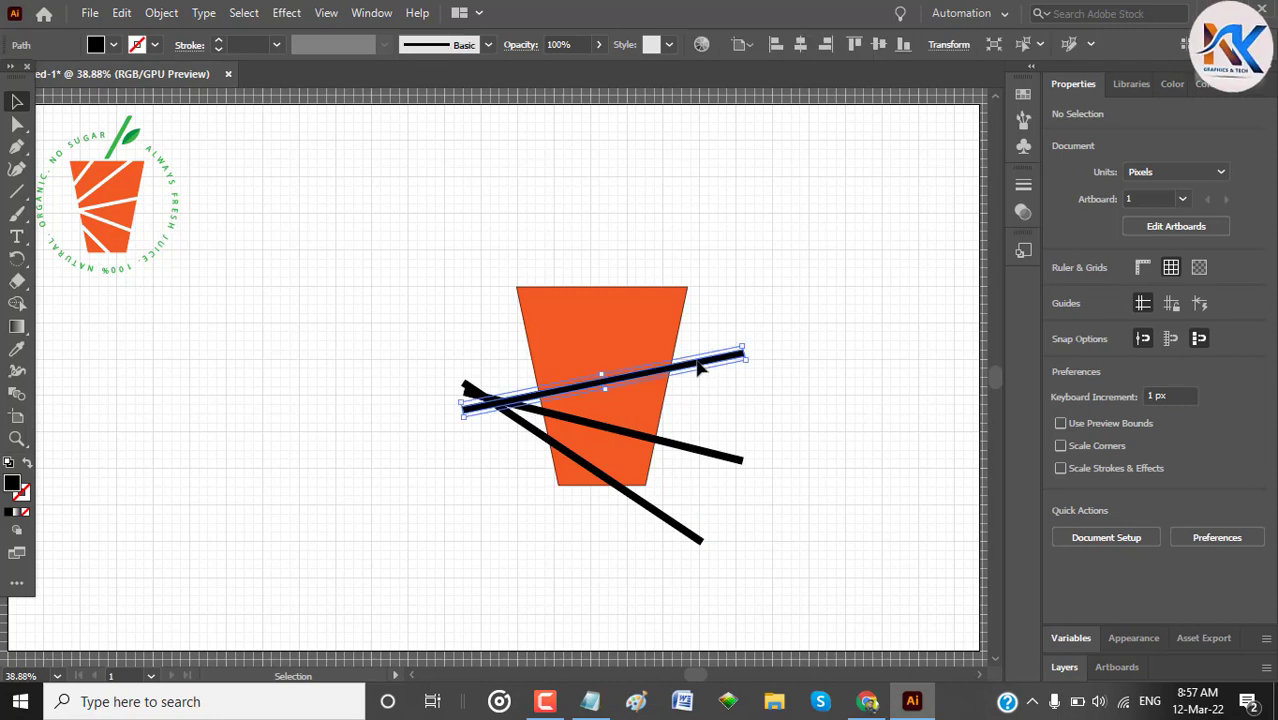
drag(698, 368, 743, 257)
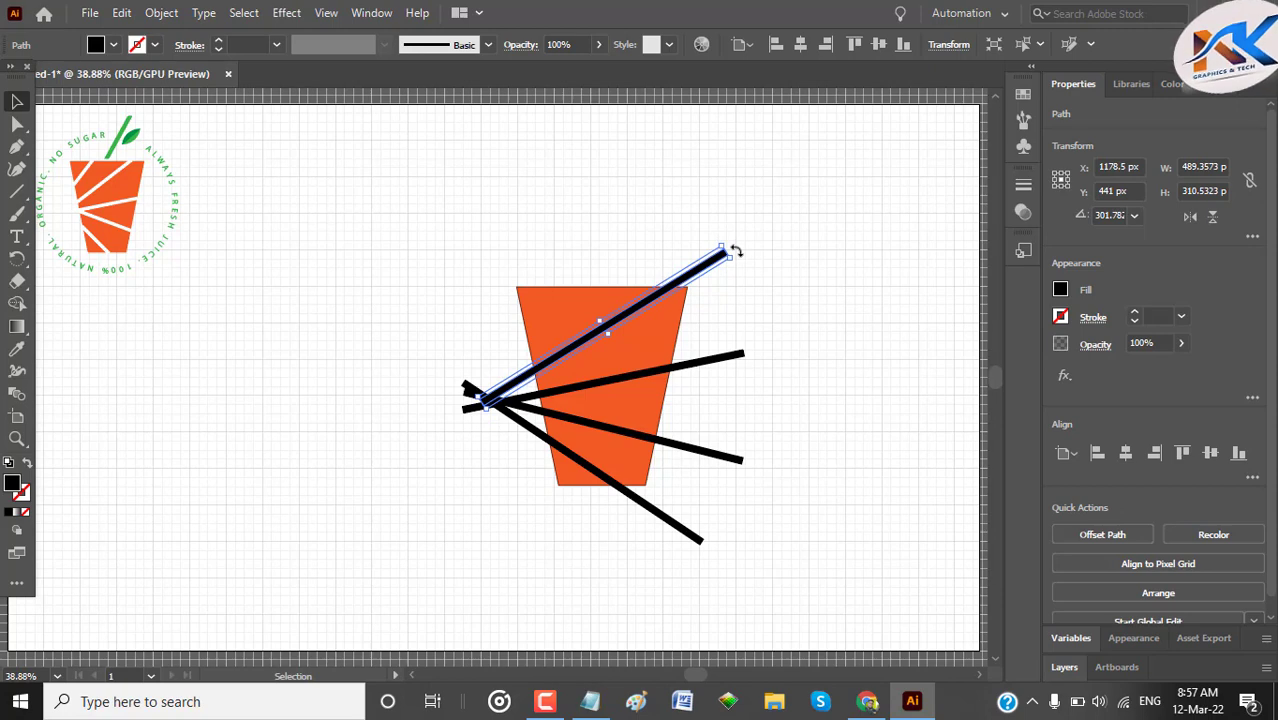
click(763, 305)
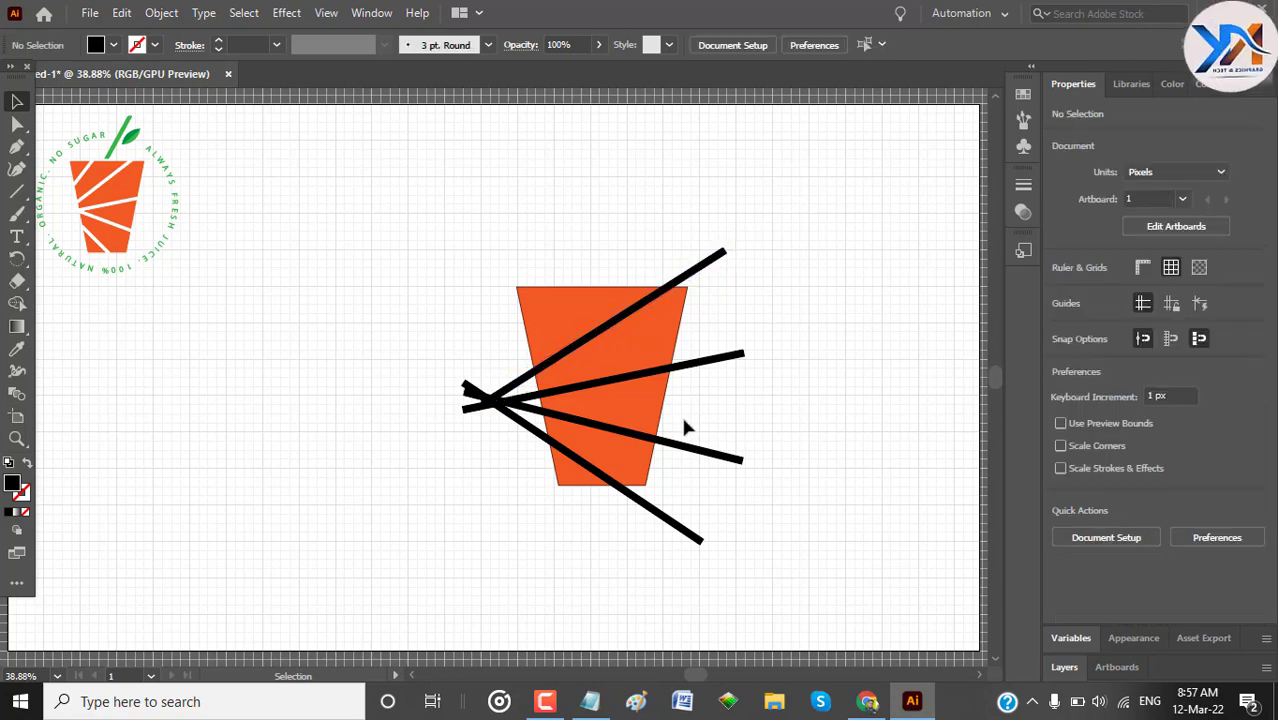
Step: Copy the topmost bar and rotate the copy to about 319.3°, crossing the cup's upper left part from the meeting point
click(692, 280)
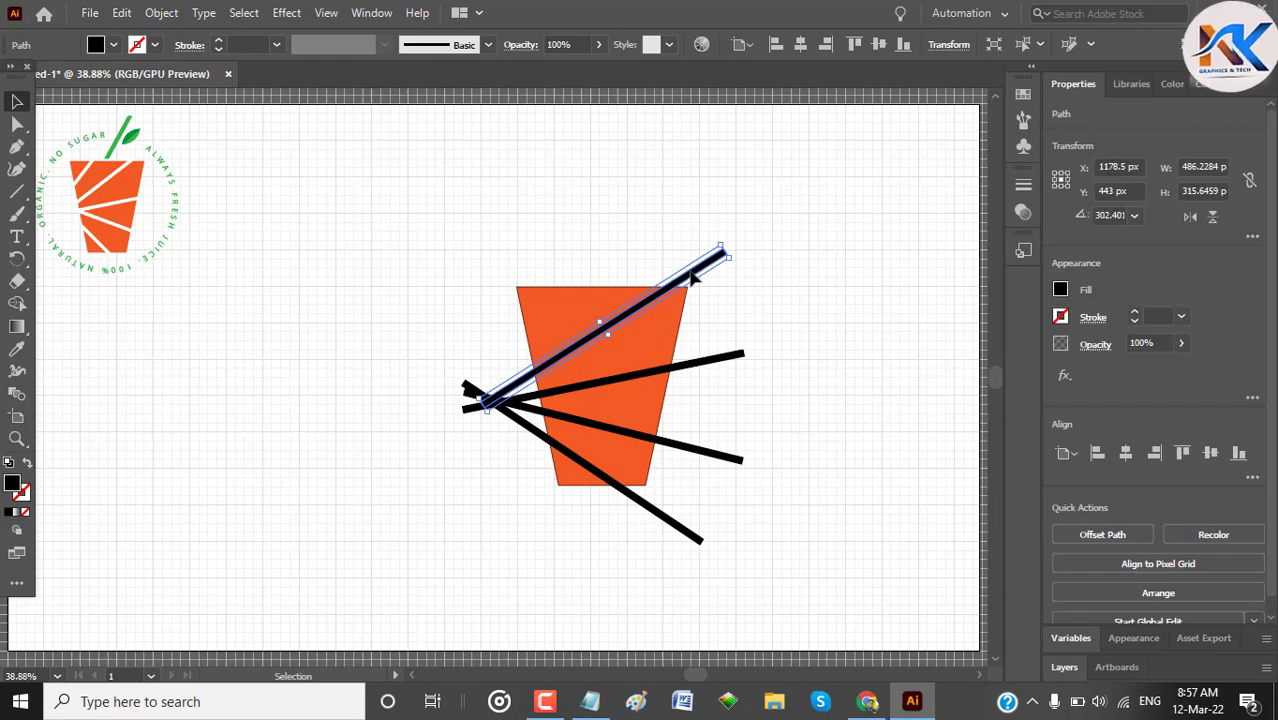
drag(692, 283, 641, 170)
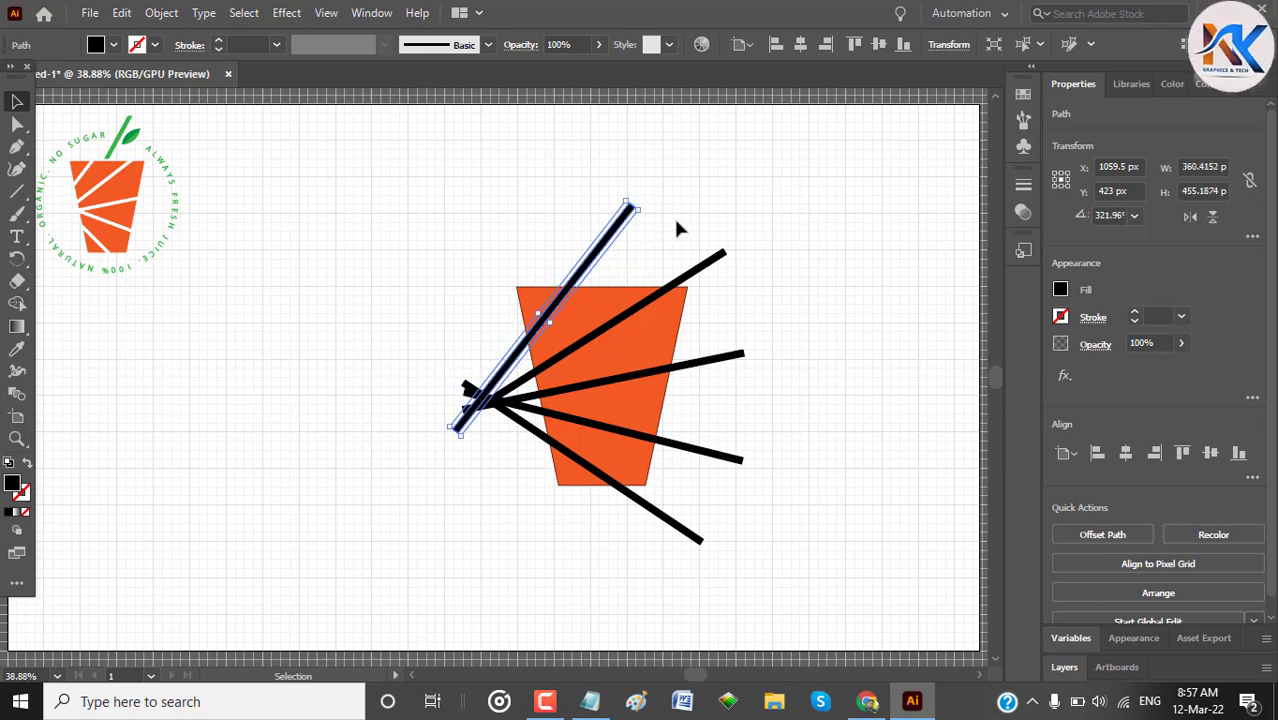
click(670, 190)
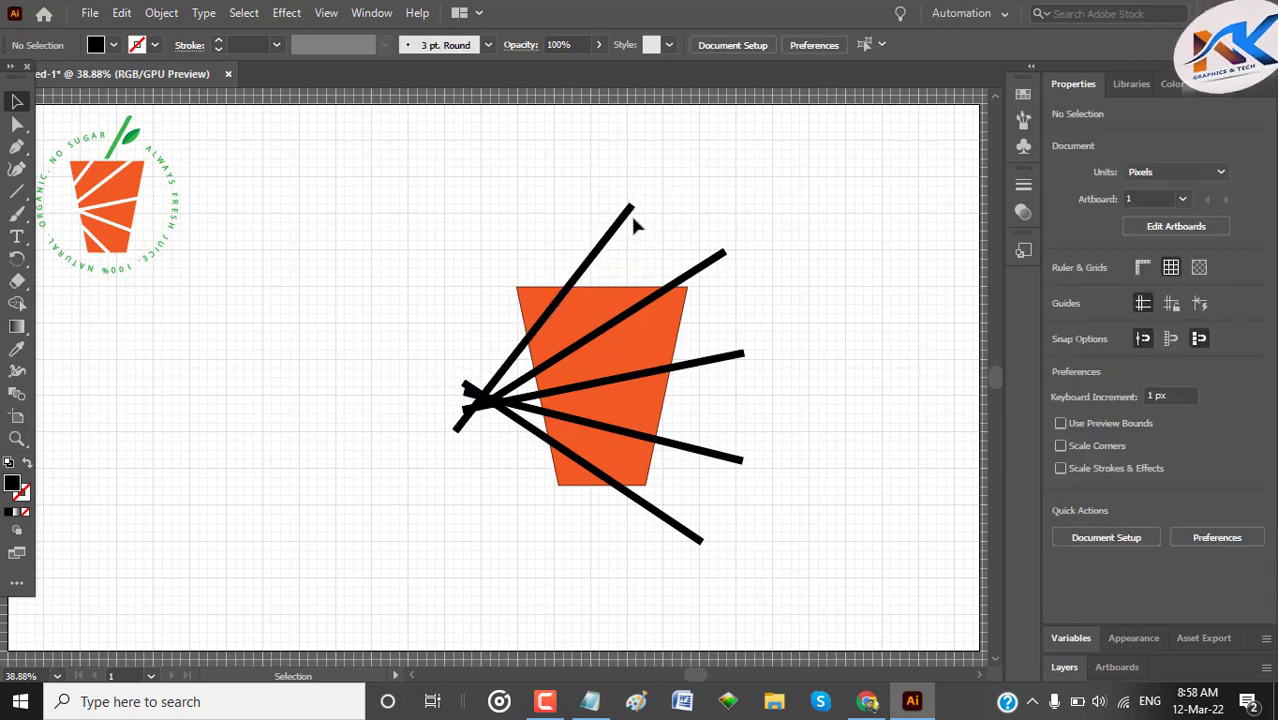
click(629, 213)
drag(643, 202, 650, 206)
click(708, 201)
Step: Duplicate the steepest bar into the empty space left of the cup
click(600, 258)
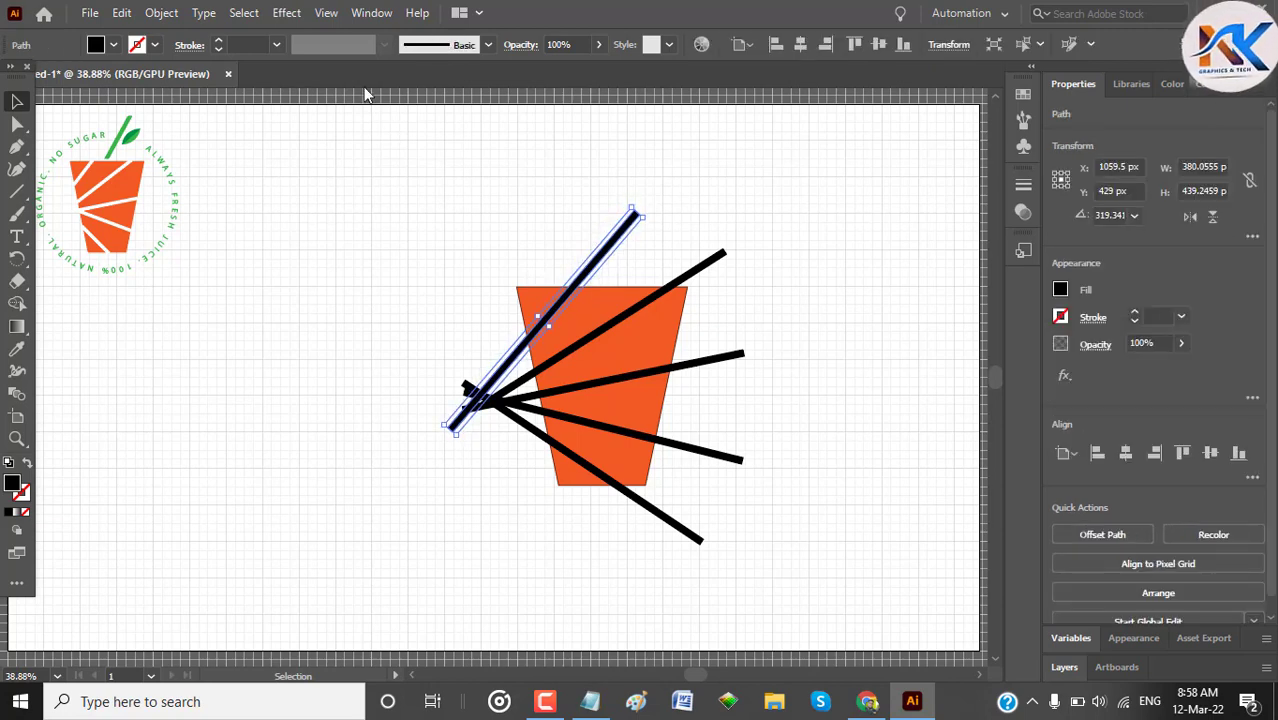
click(434, 249)
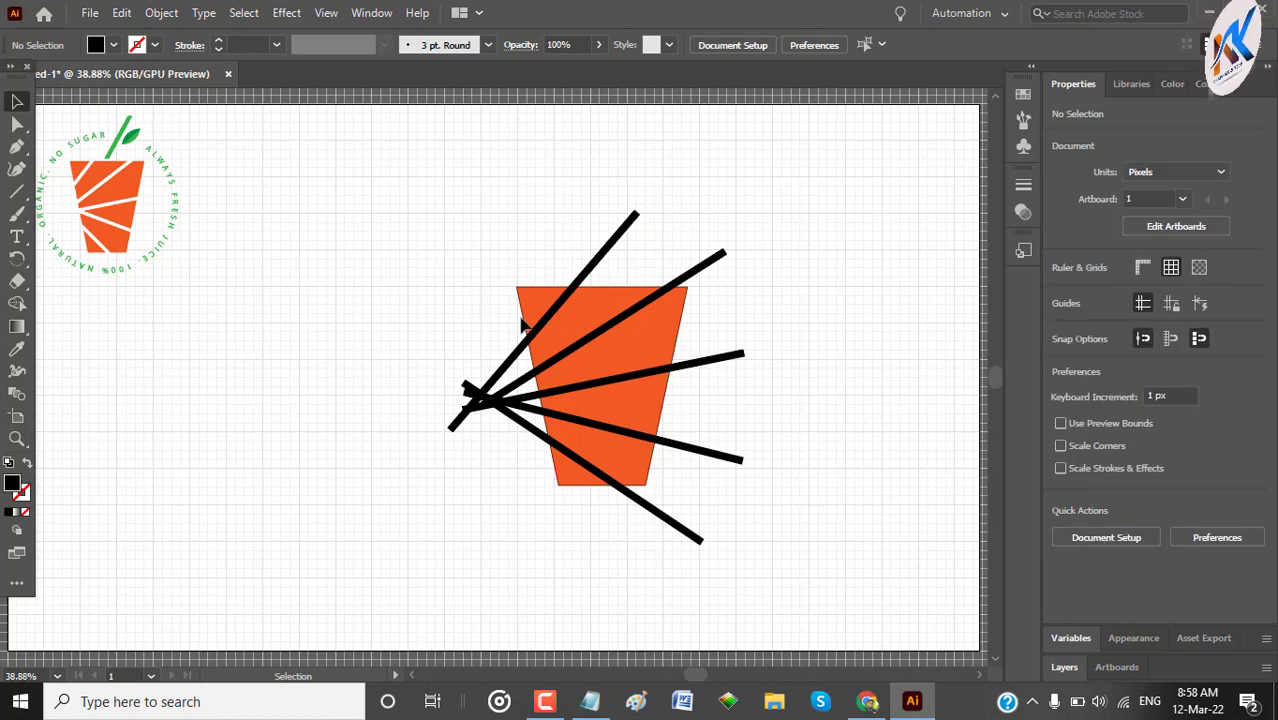
alt+drag(594, 270, 362, 291)
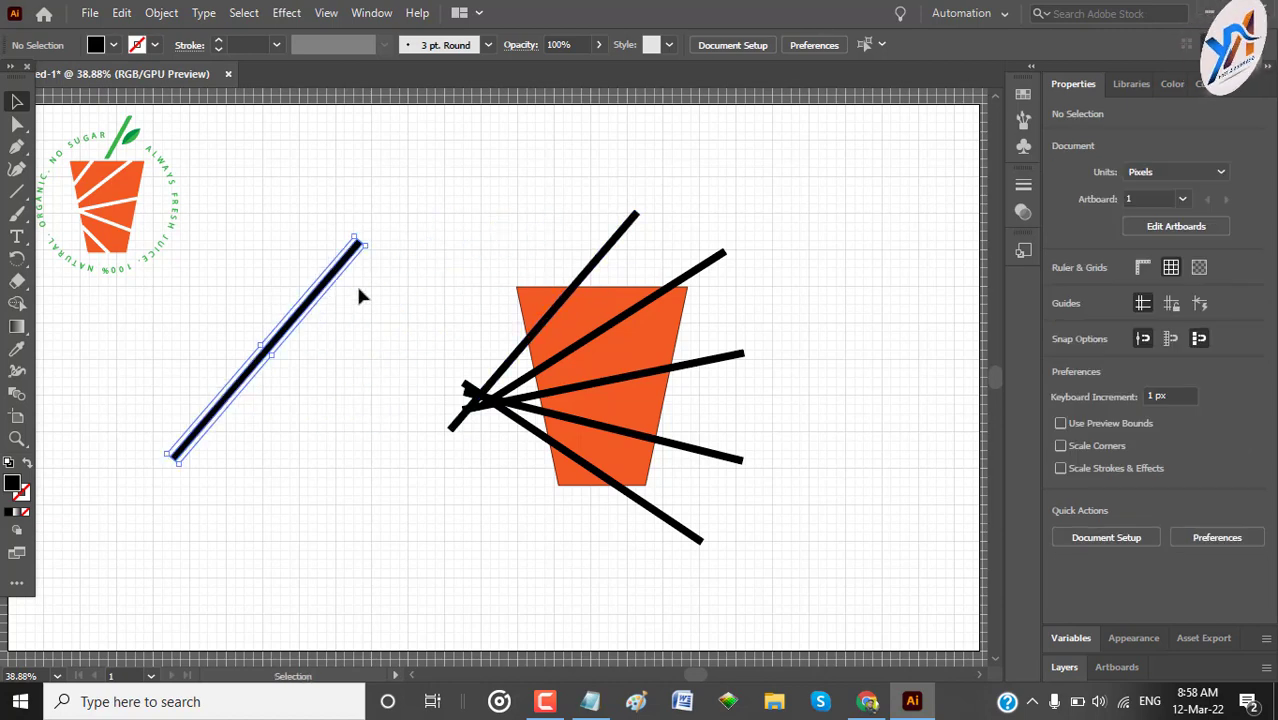
Step: Remove the bar ends and leftover fragments left of the cup with the Shape Builder tool
drag(491, 183, 753, 567)
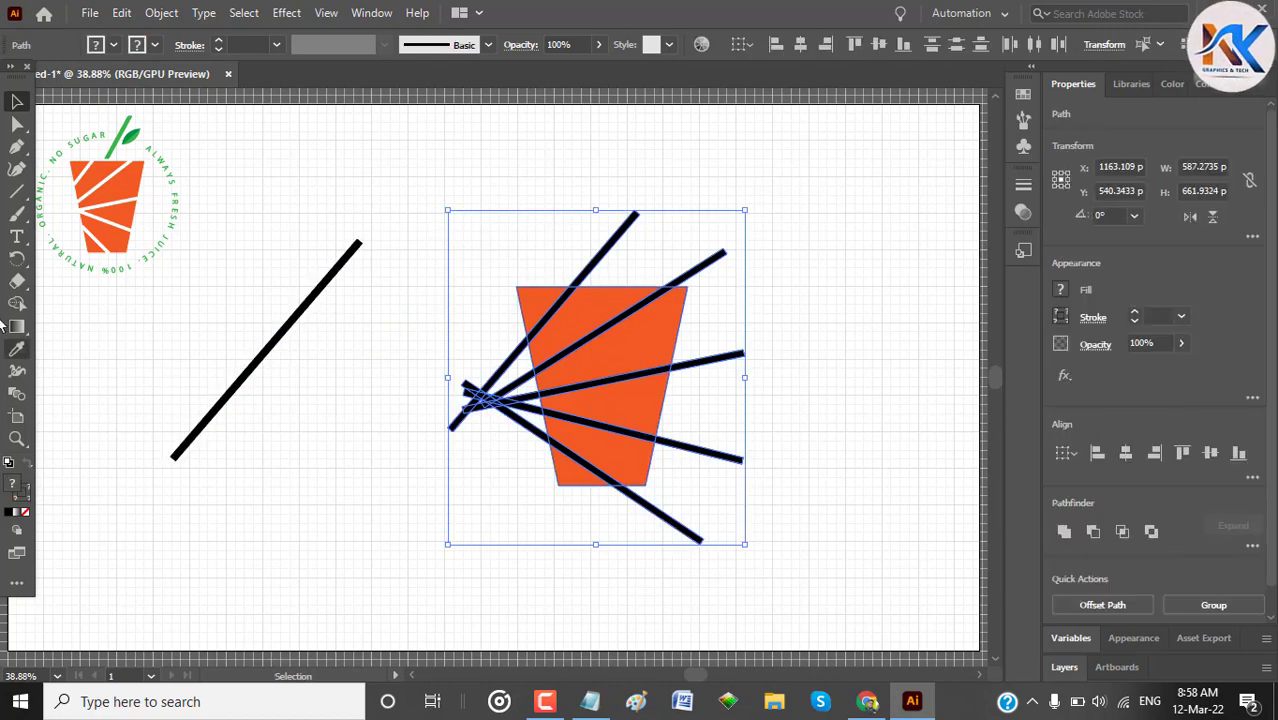
click(19, 306)
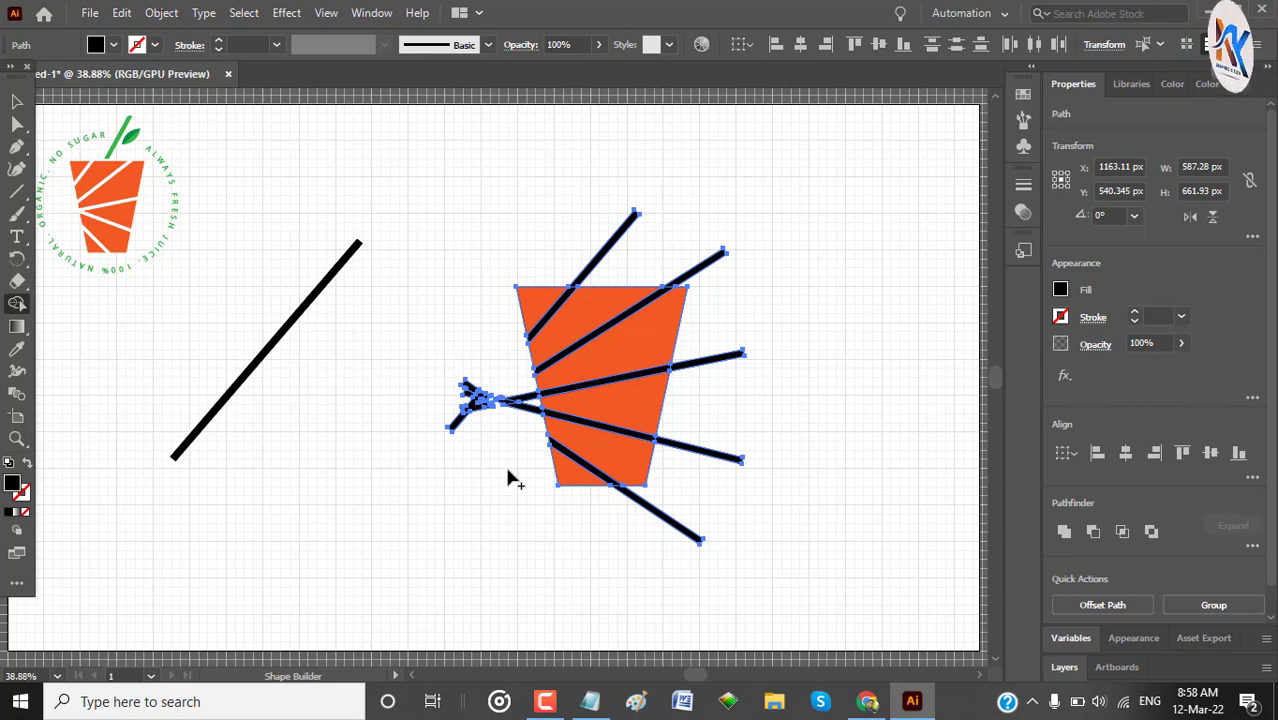
drag(469, 323, 479, 414)
mouse_move(478, 364)
mouse_down()
mouse_move(491, 482)
mouse_move(459, 507)
mouse_move(490, 470)
mouse_up()
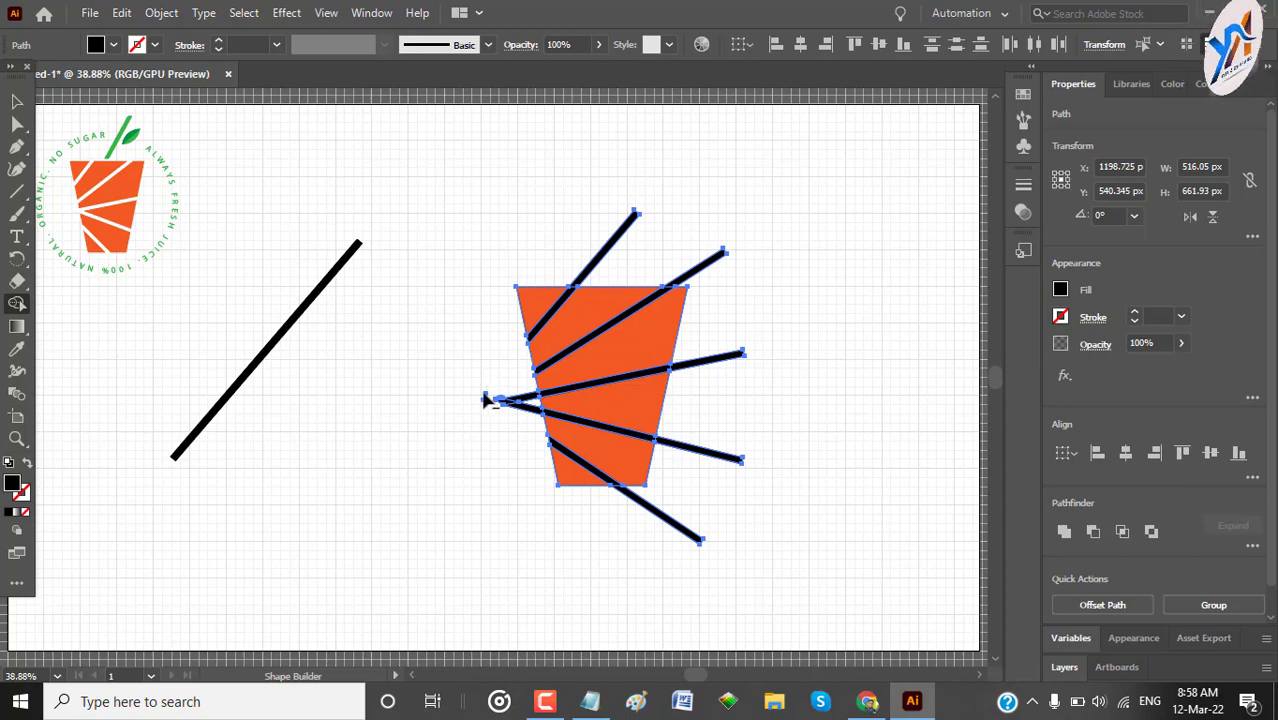
scroll(490, 413, up, 5)
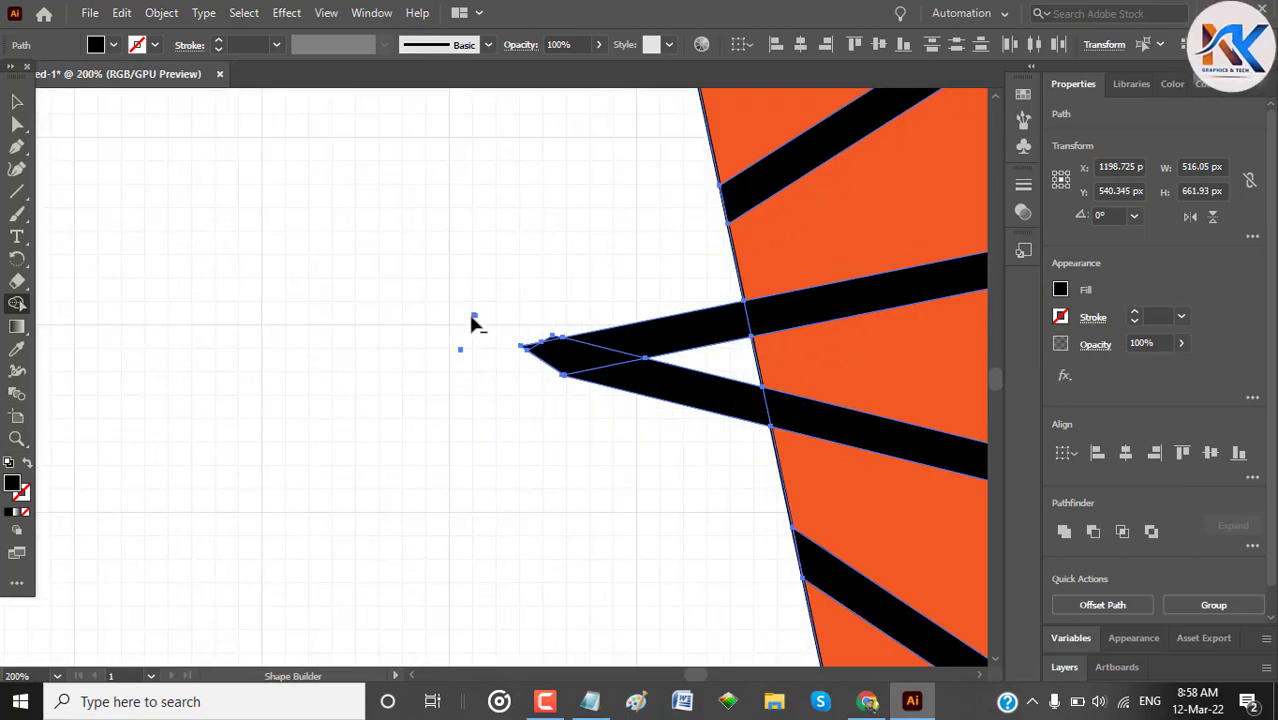
mouse_move(503, 316)
mouse_down()
mouse_move(577, 467)
mouse_move(617, 330)
mouse_up()
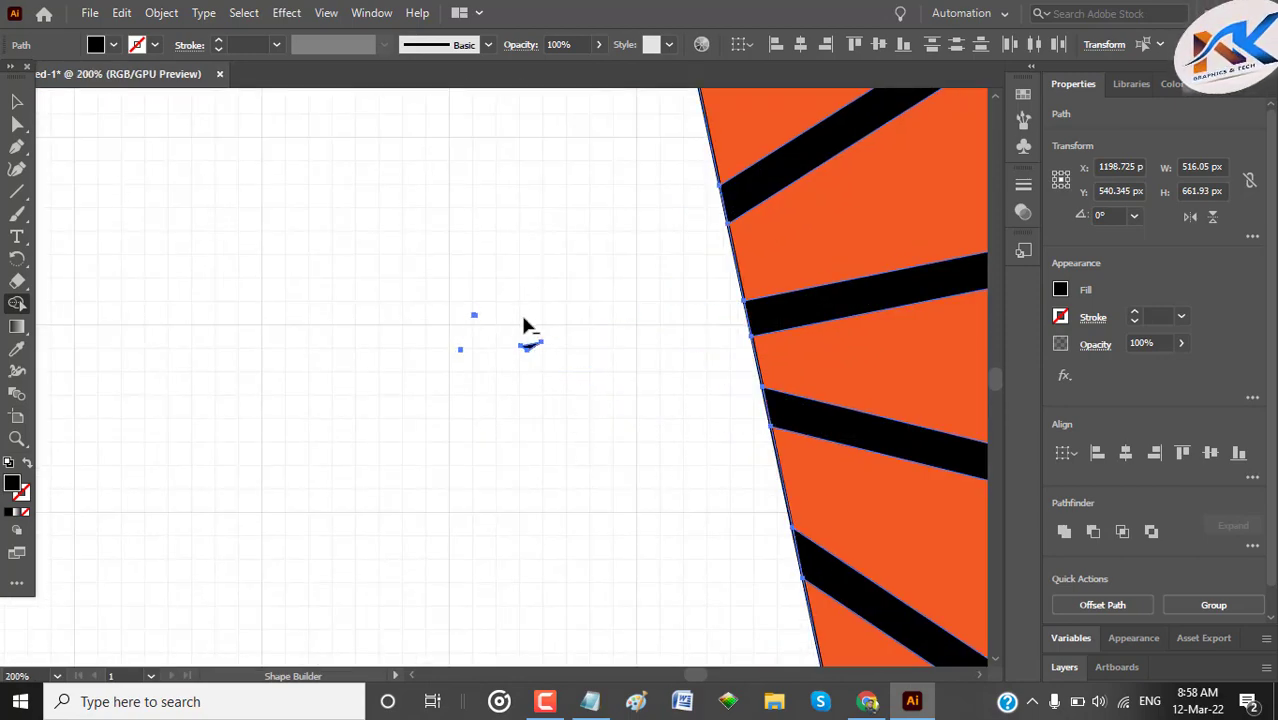
drag(463, 334, 461, 351)
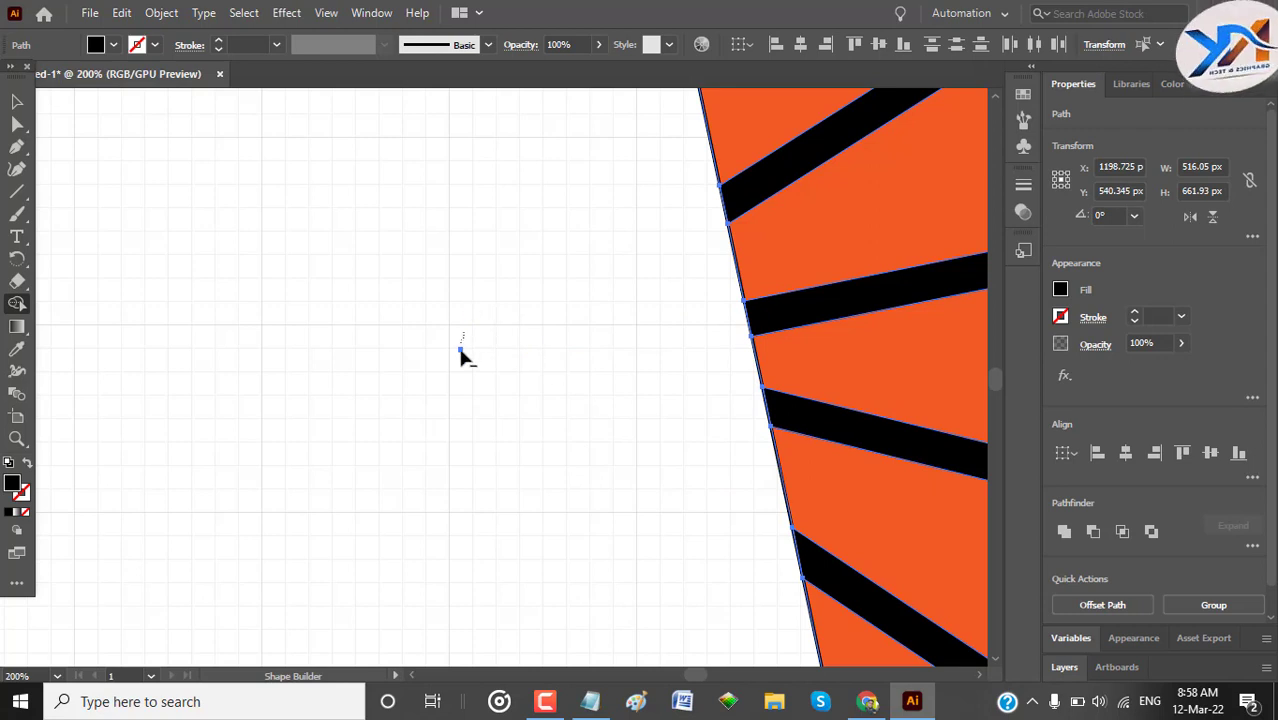
scroll(450, 376, up, 5)
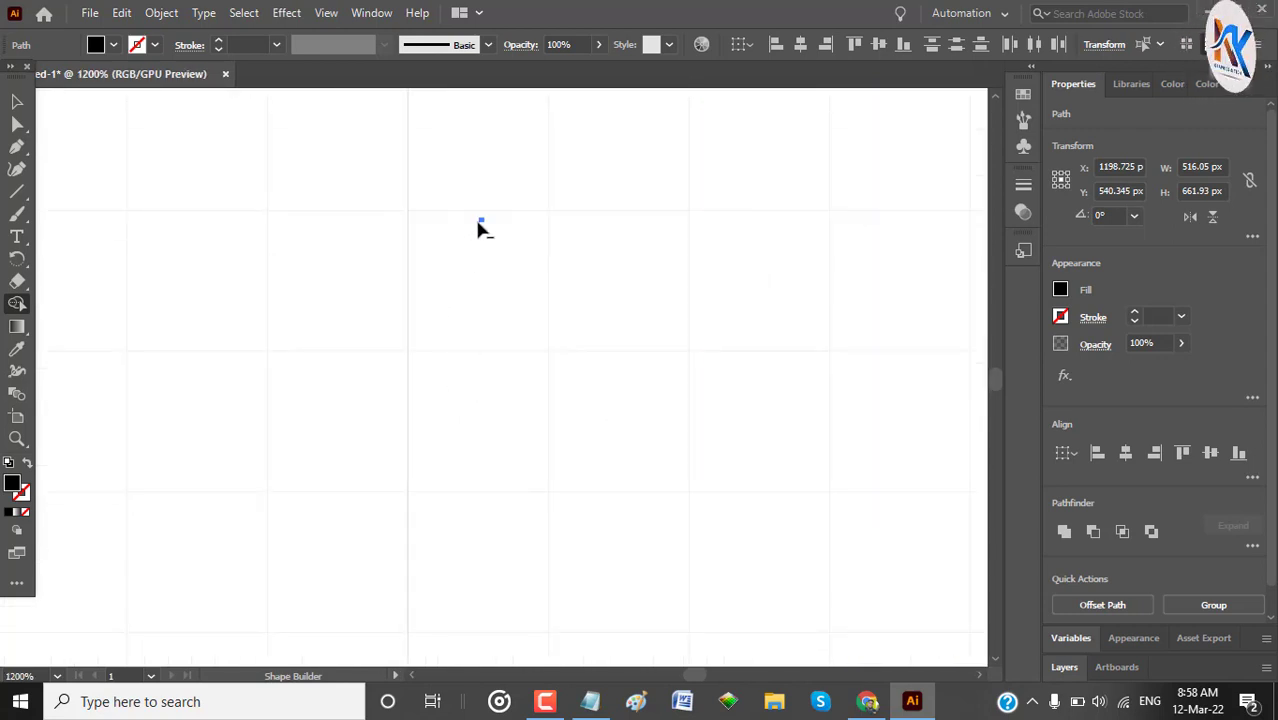
scroll(513, 366, down, 11)
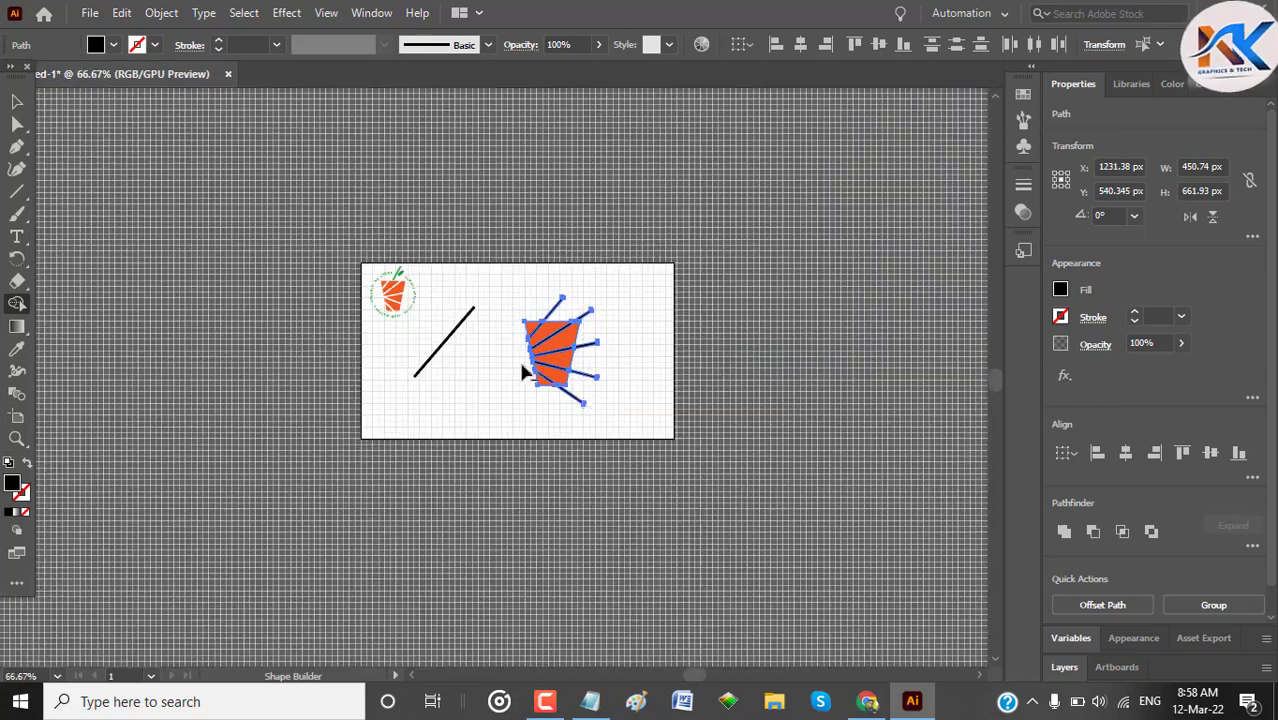
Step: Remove the bar ends sticking out above, right of and below the cup with the Shape Builder tool
mouse_move(479, 212)
mouse_down()
mouse_move(622, 239)
mouse_move(617, 291)
mouse_up()
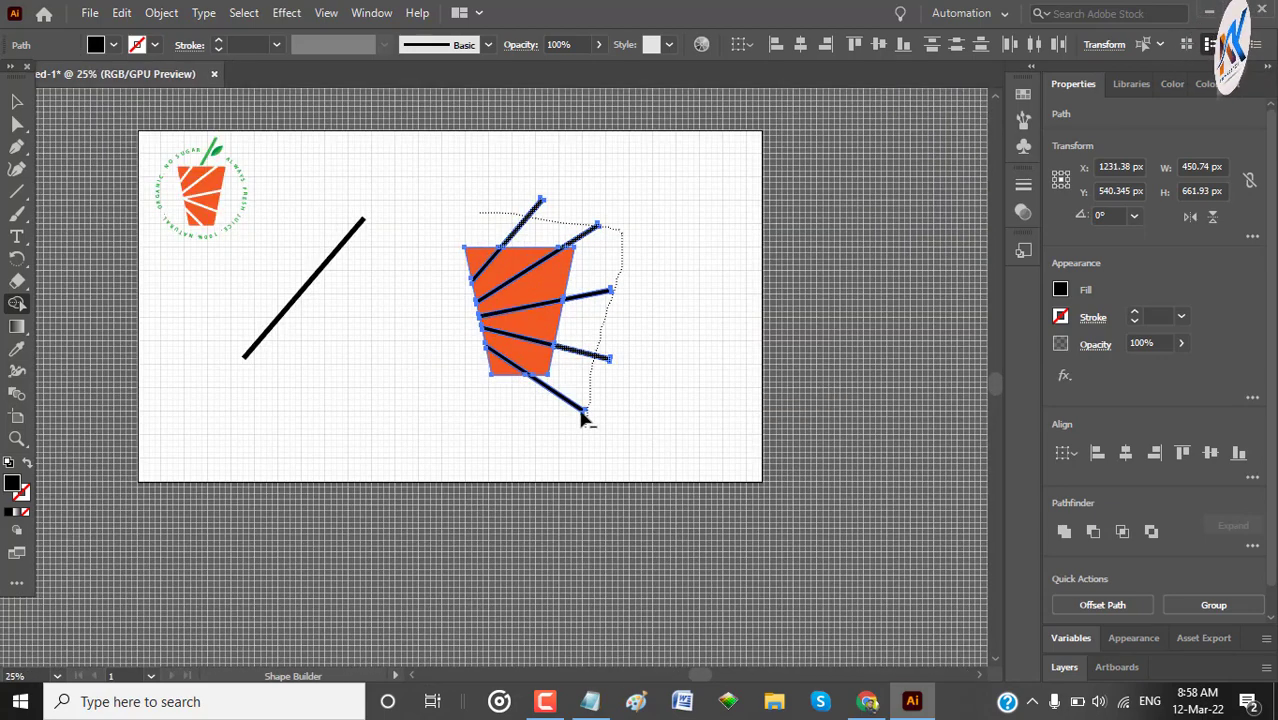
drag(581, 412, 581, 414)
drag(582, 234, 584, 482)
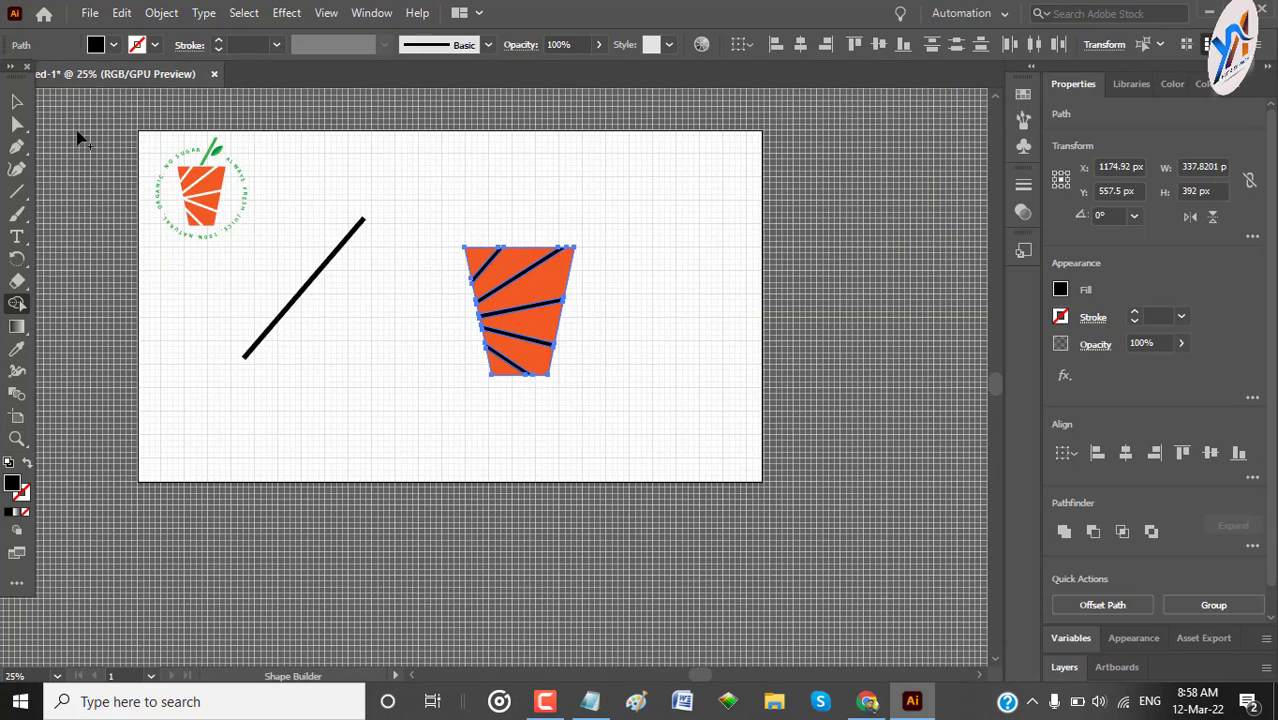
Step: Try filling the whole cup and all its stripes with white, and undo the fill
click(17, 101)
drag(479, 215, 568, 470)
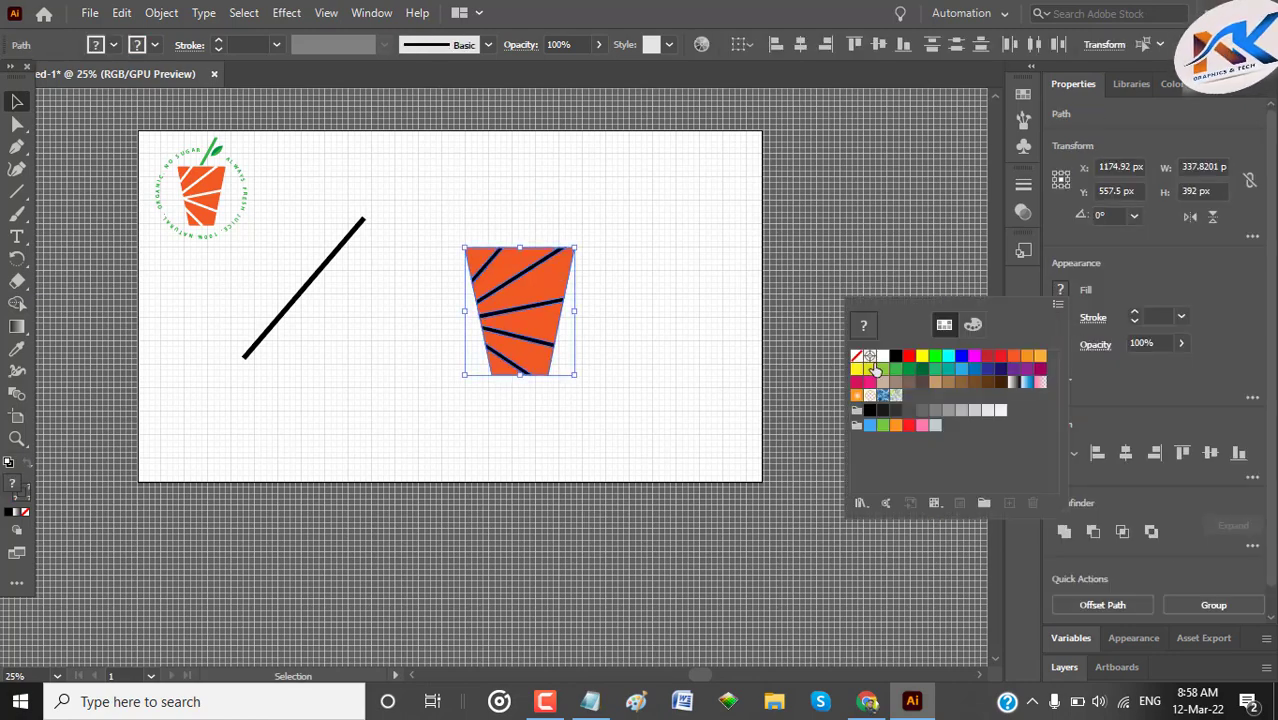
click(882, 357)
key(ctrl+z)
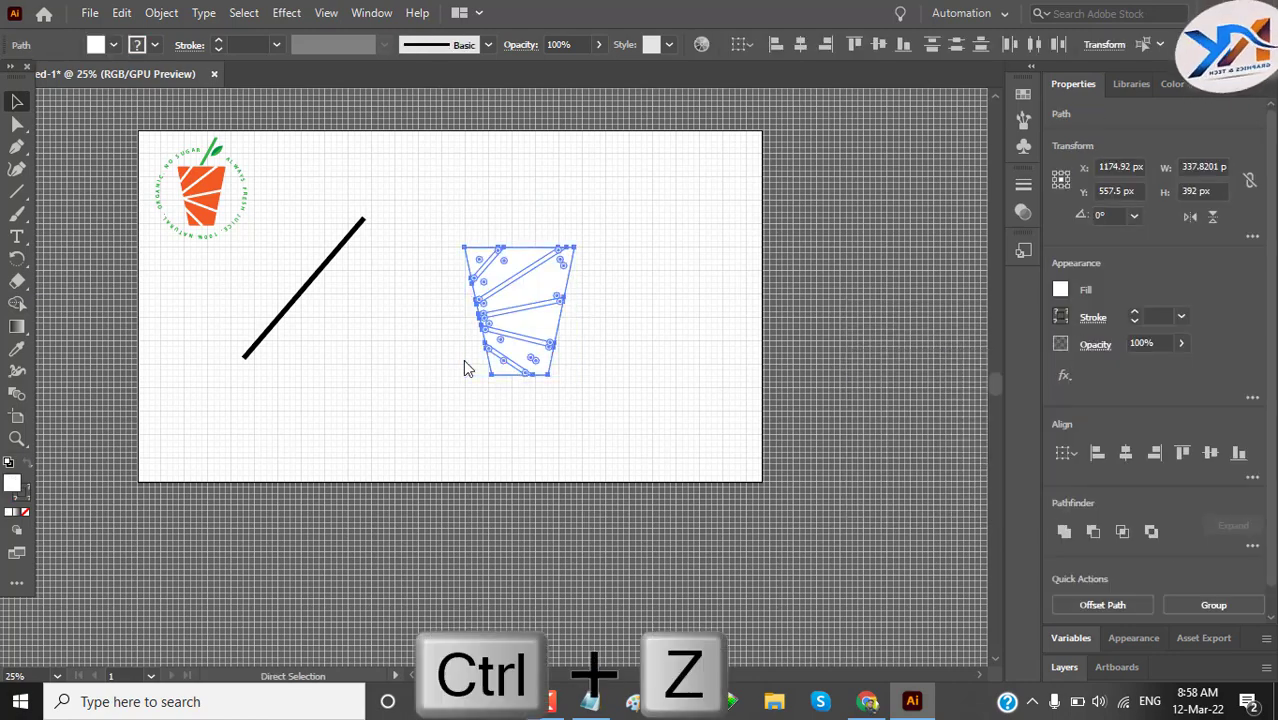
key(ctrl+z)
key(ctrl+z)
key(ctrl+z)
key(ctrl+z)
click(463, 295)
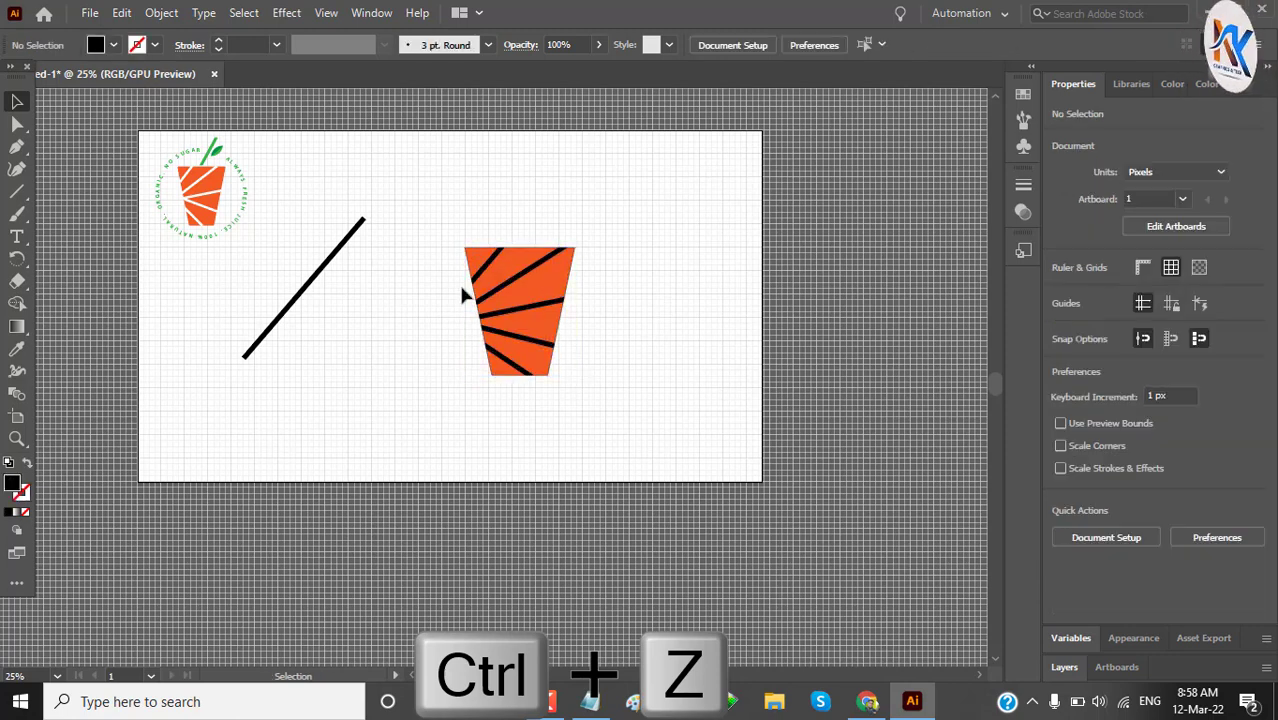
Step: Recolor the cup's three upper black bars white with the Shape Builder tool
drag(439, 214, 579, 442)
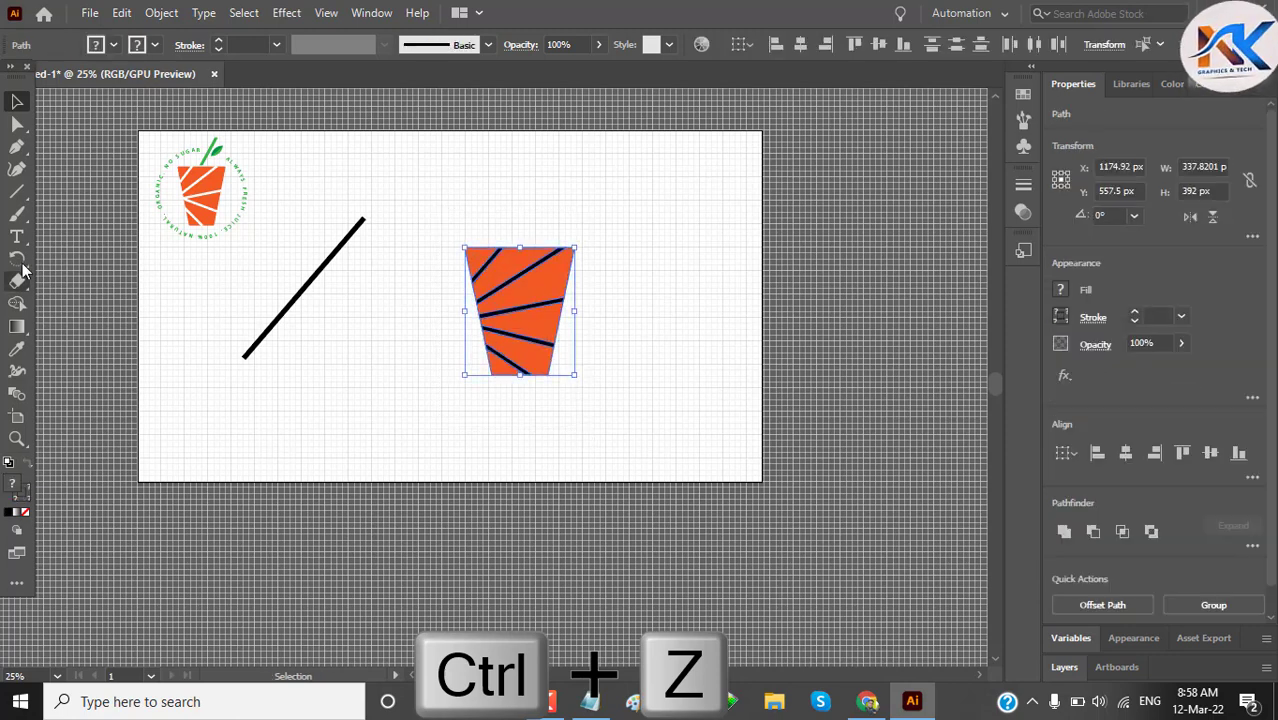
click(17, 303)
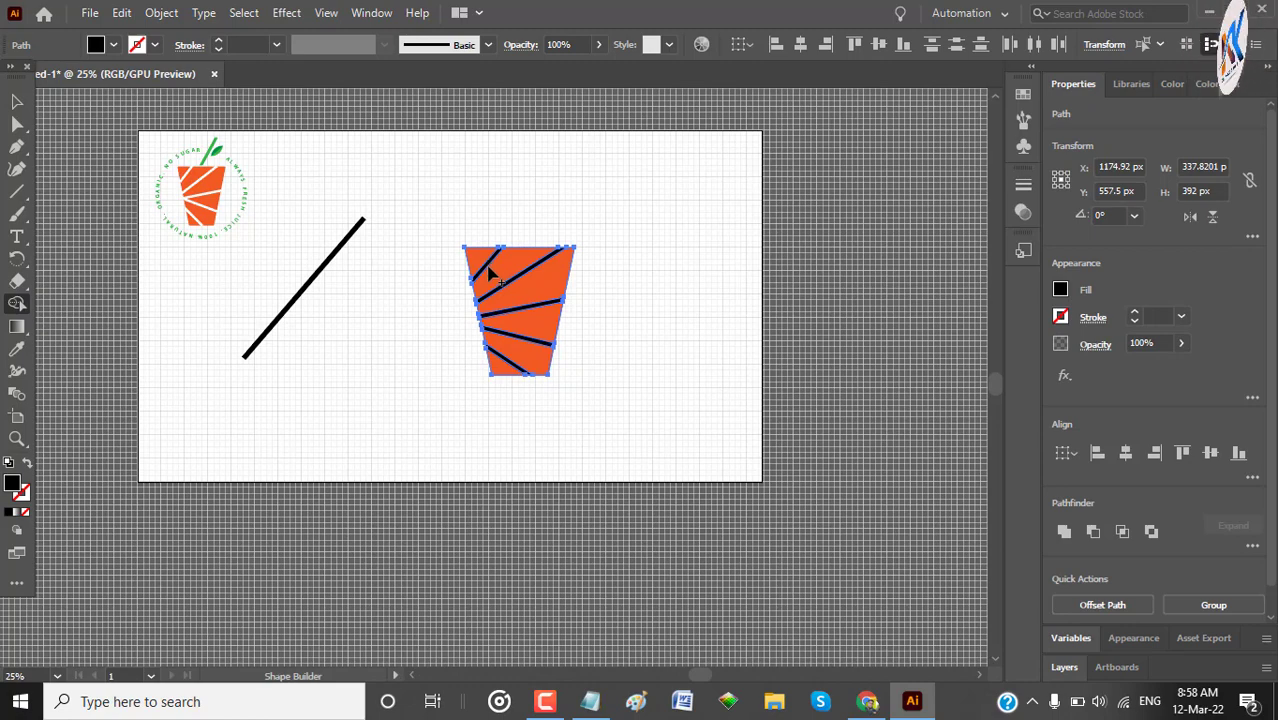
scroll(490, 275, up, 4)
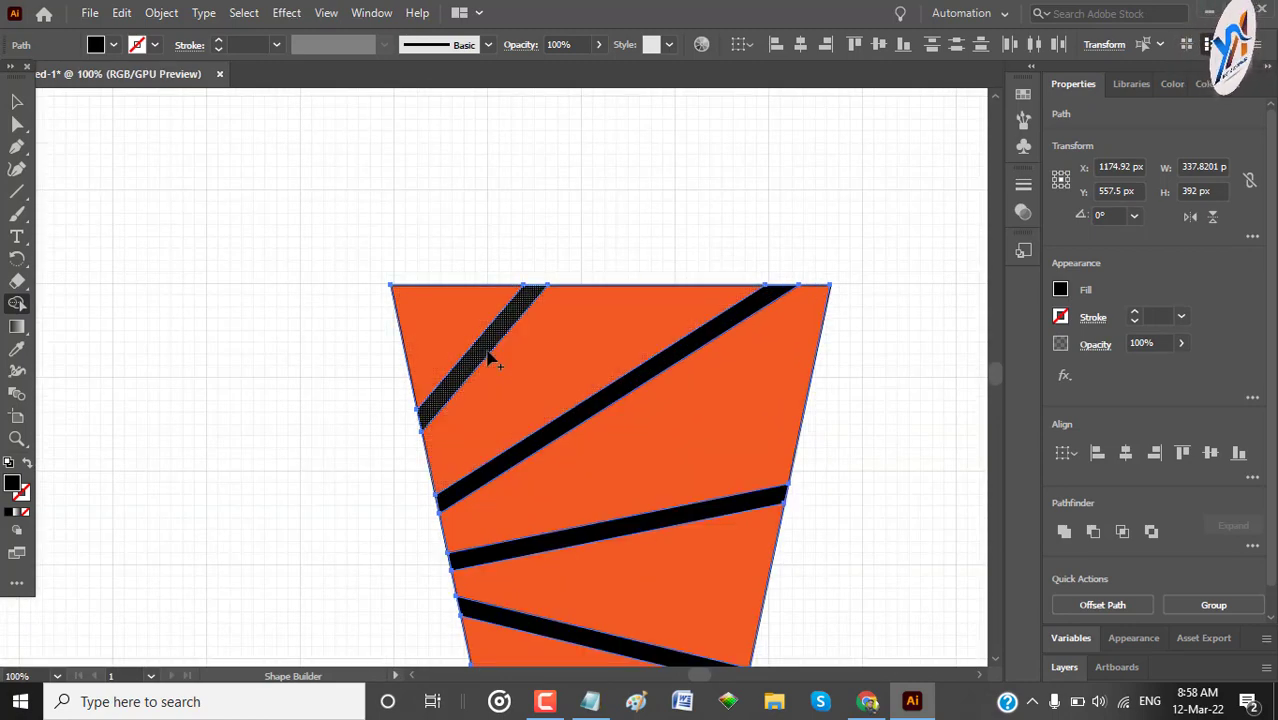
click(1061, 290)
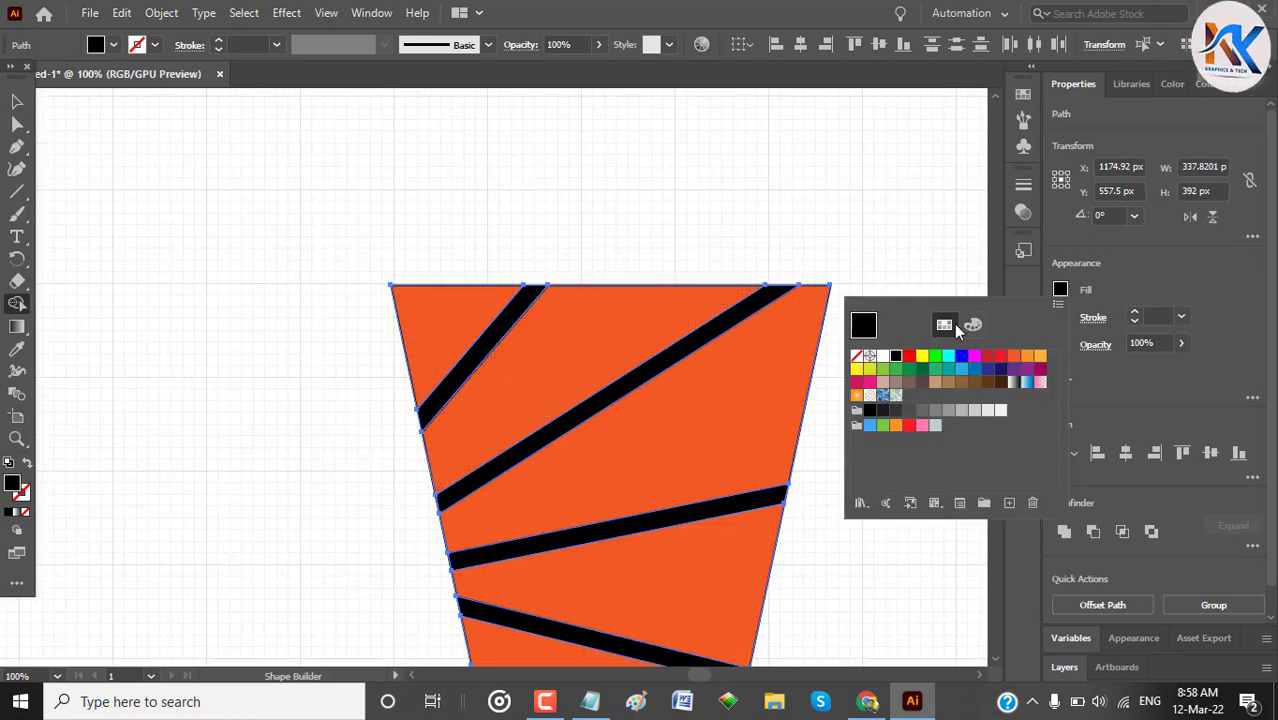
click(882, 356)
click(478, 347)
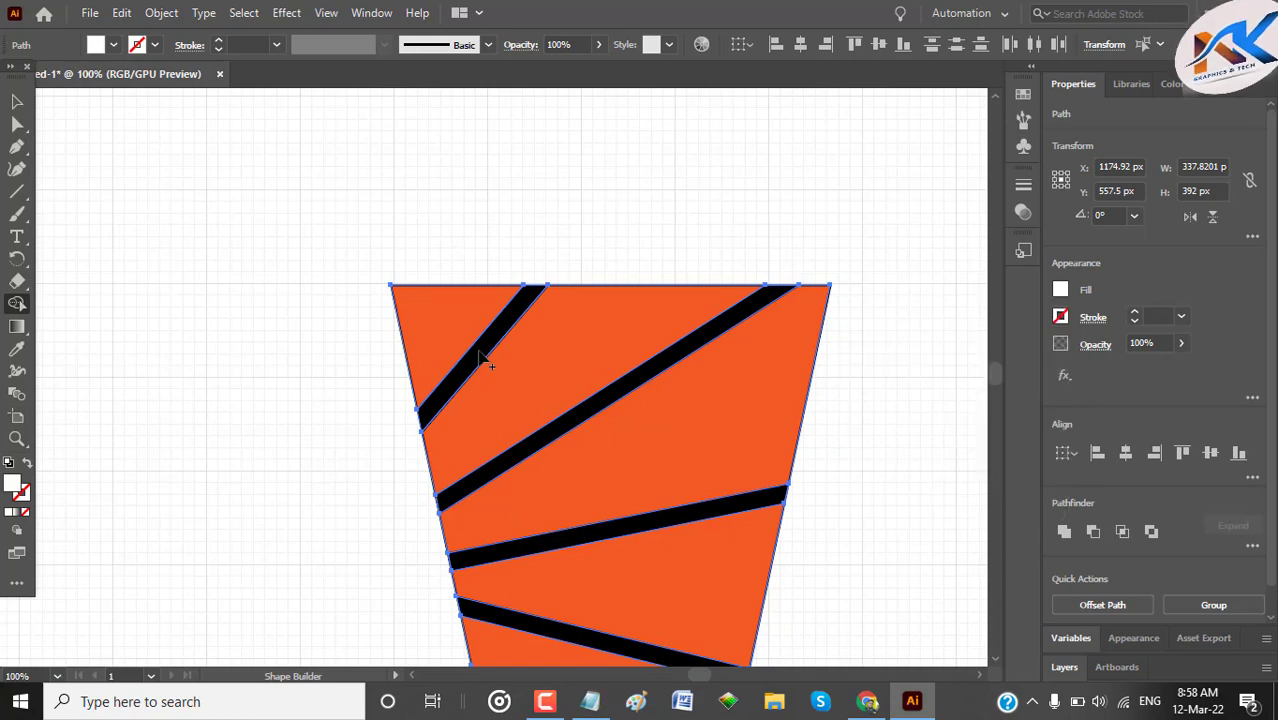
click(480, 350)
click(655, 377)
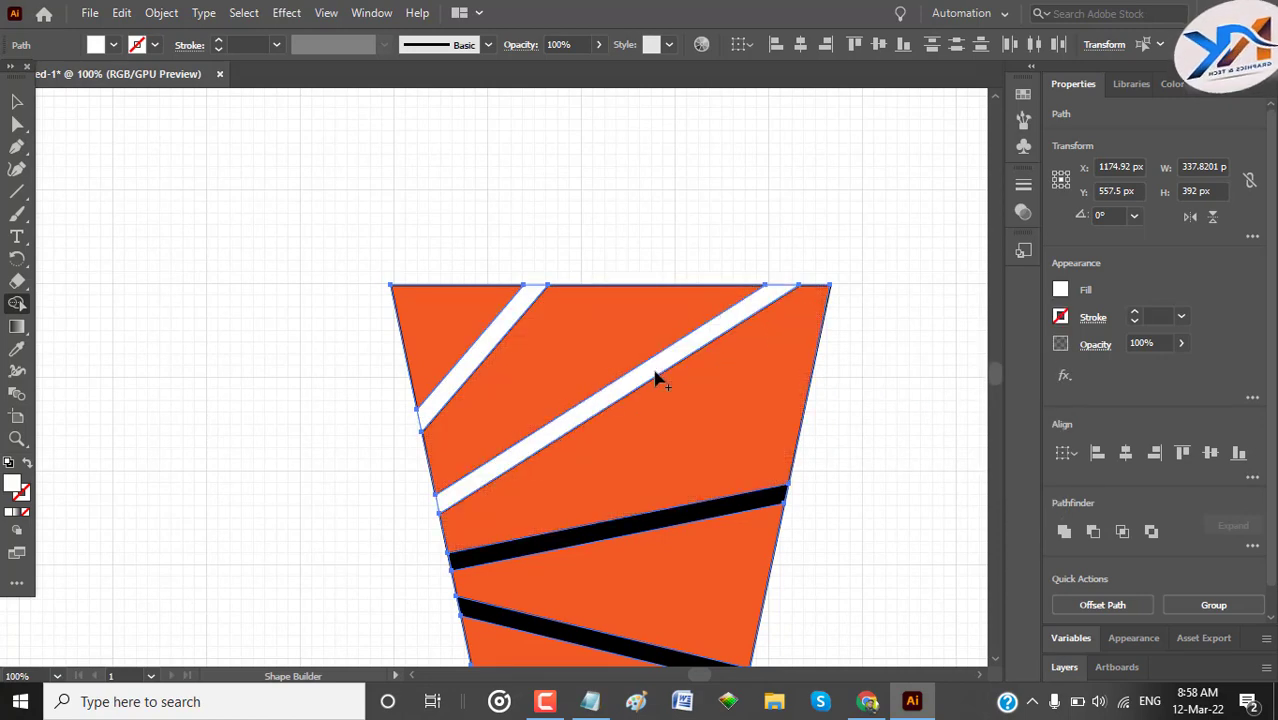
click(663, 522)
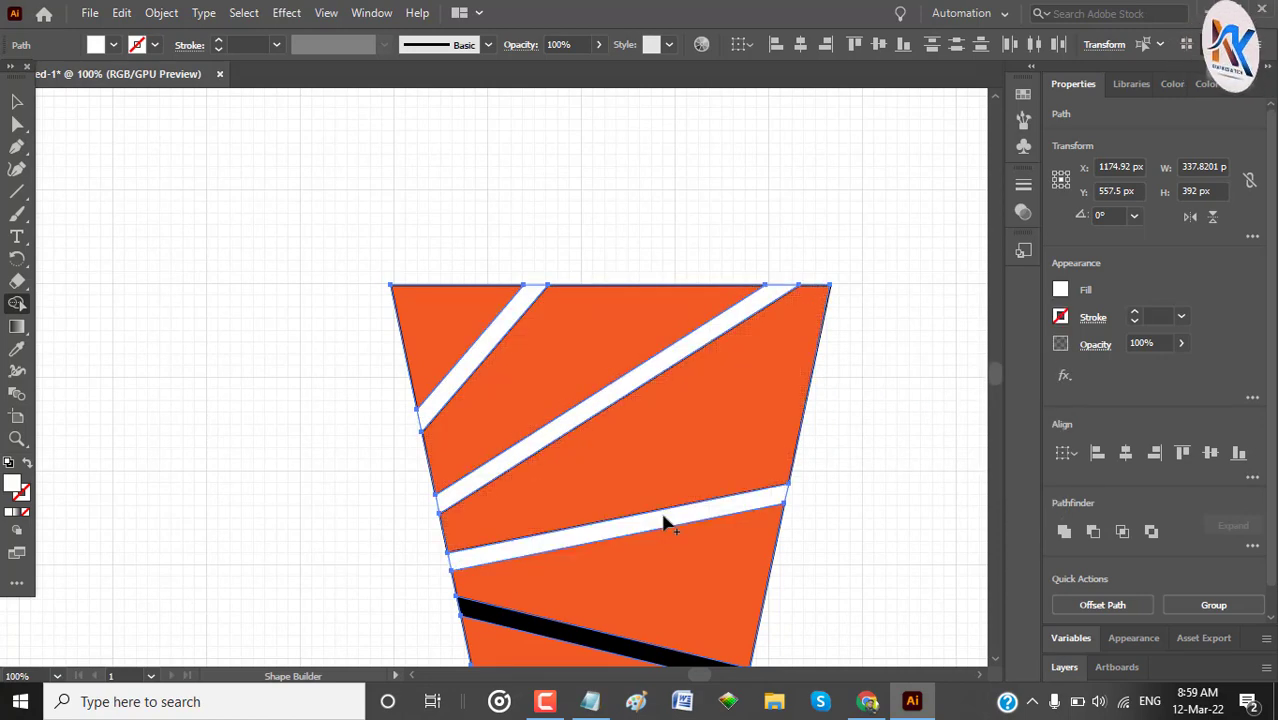
Step: Recolor the two remaining black bars in the lower part of the cup white and deselect the artwork
scroll(665, 522, down, 5)
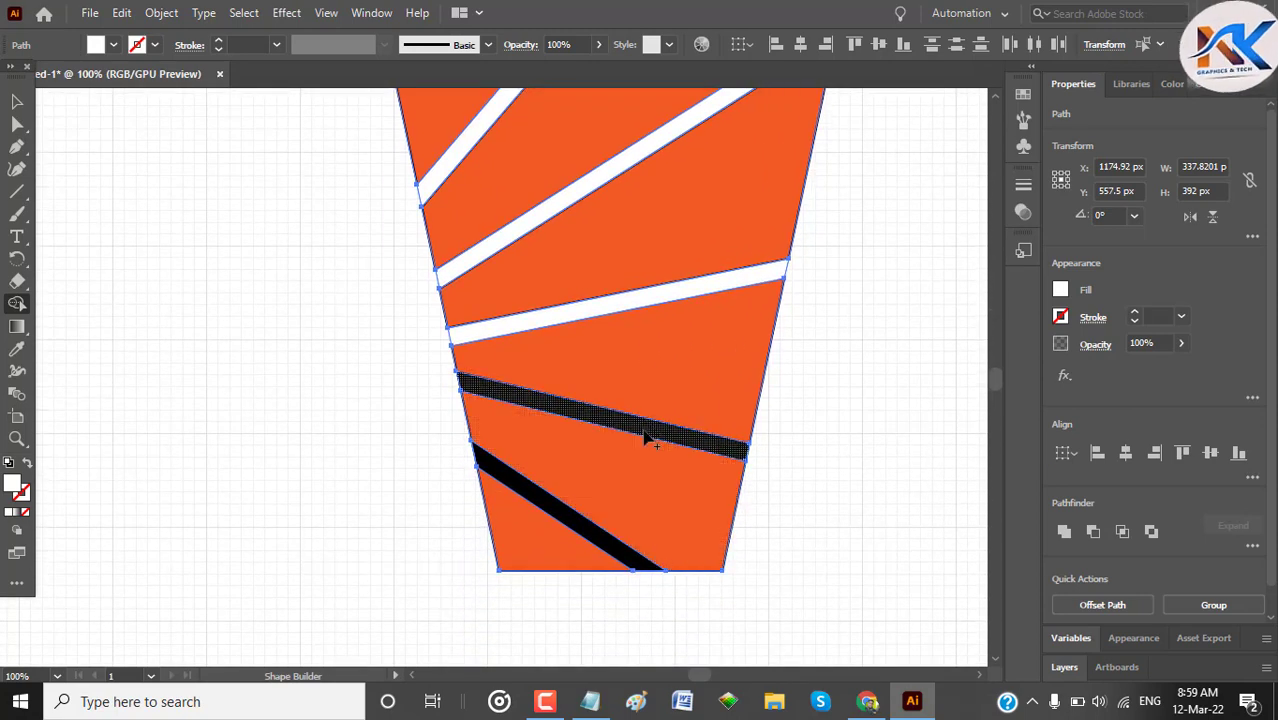
click(615, 430)
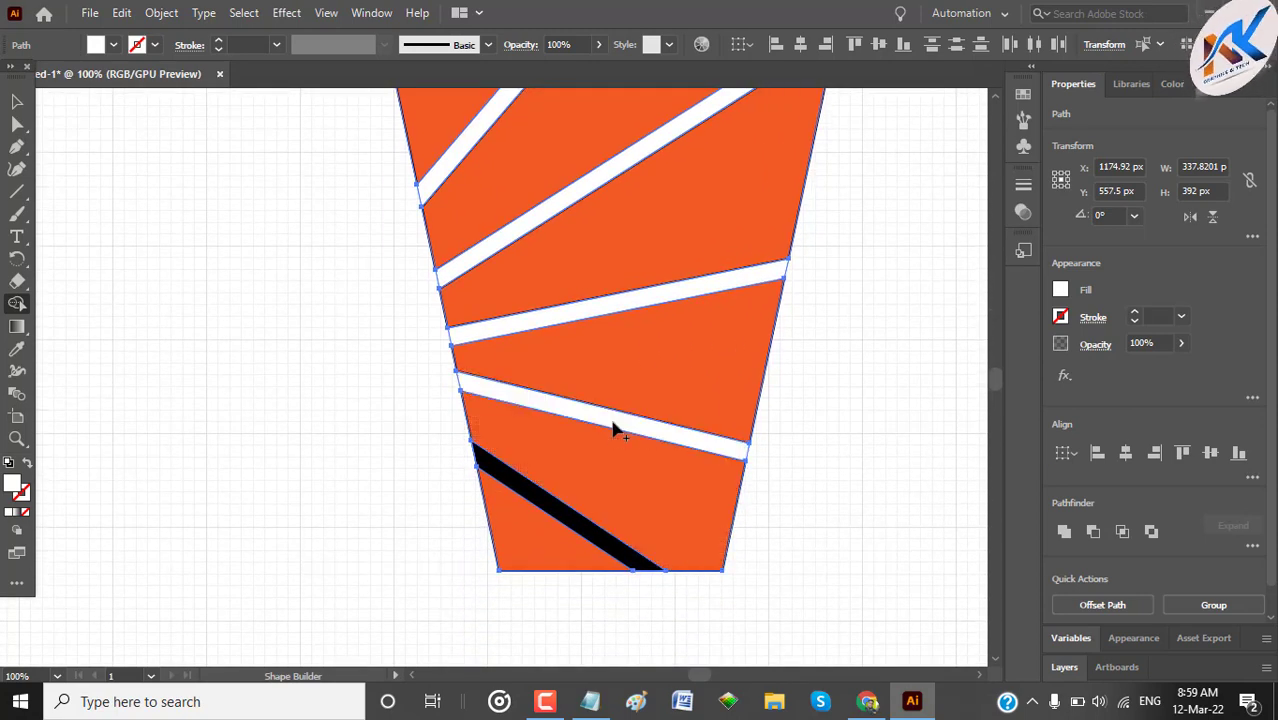
click(585, 531)
scroll(586, 530, down, 1)
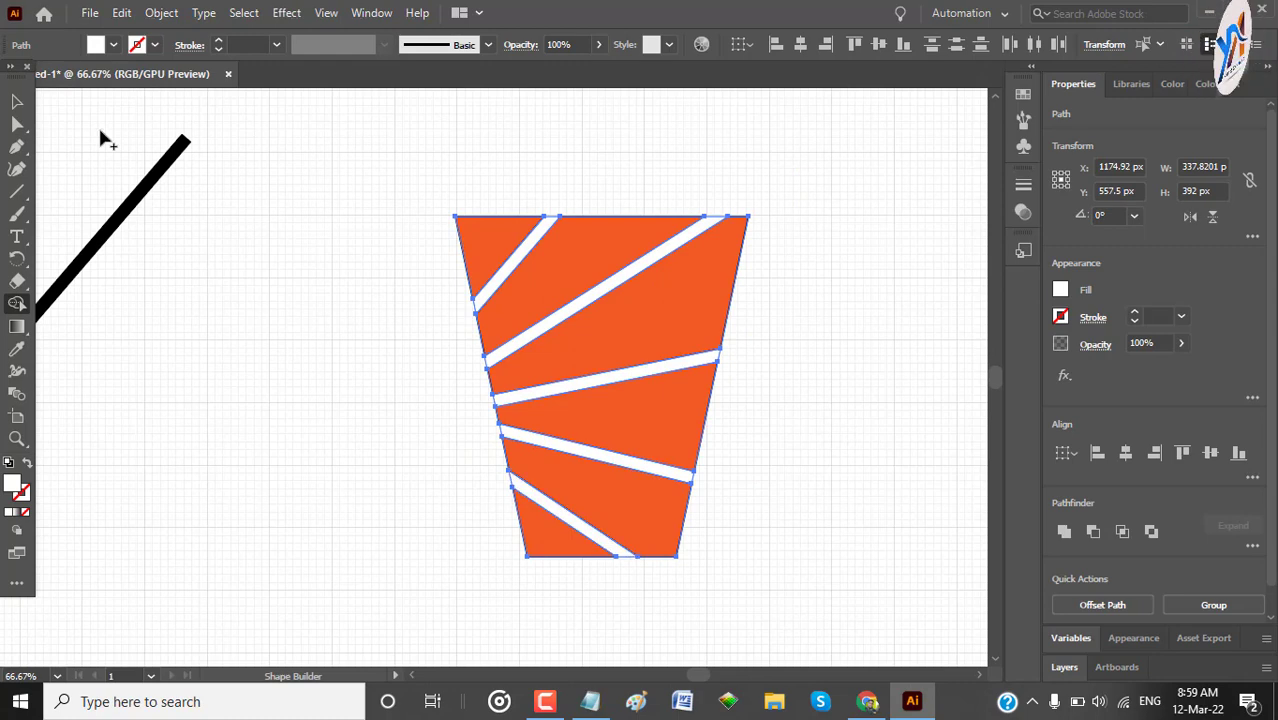
click(16, 101)
click(363, 165)
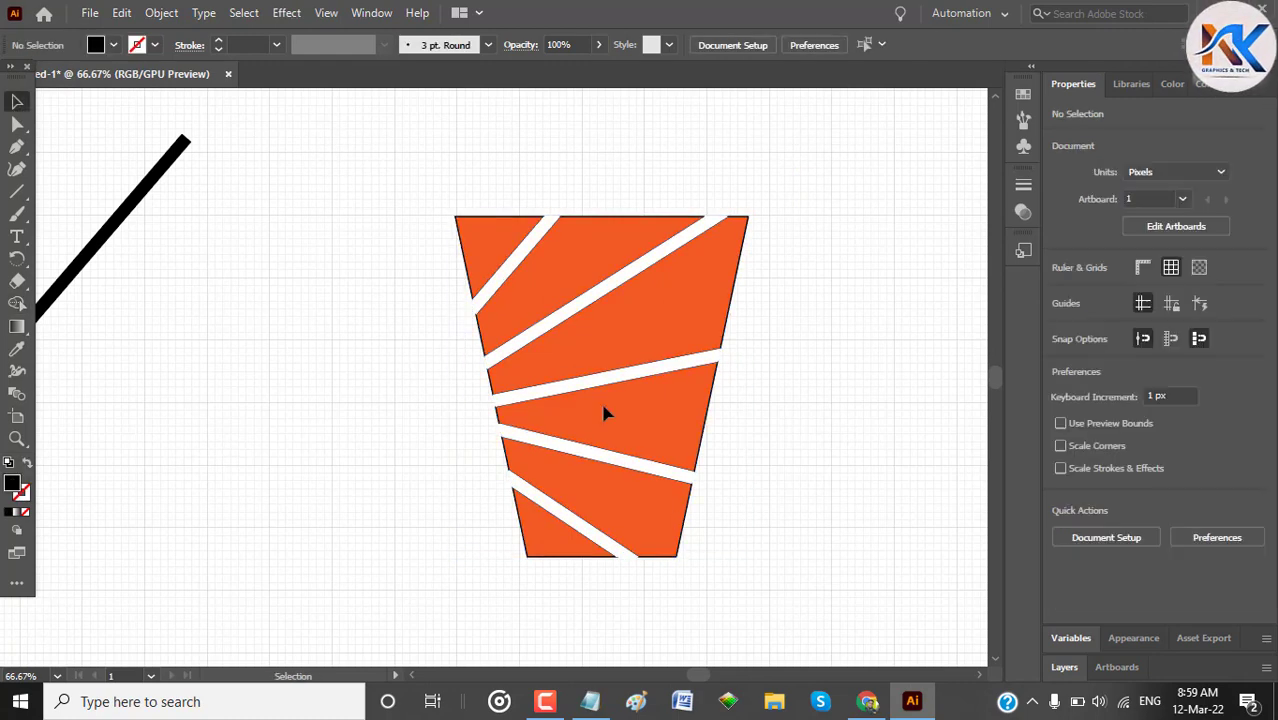
Step: Remove the outline from the cup and its stripes by setting the stroke weight to 0
click(683, 528)
click(810, 418)
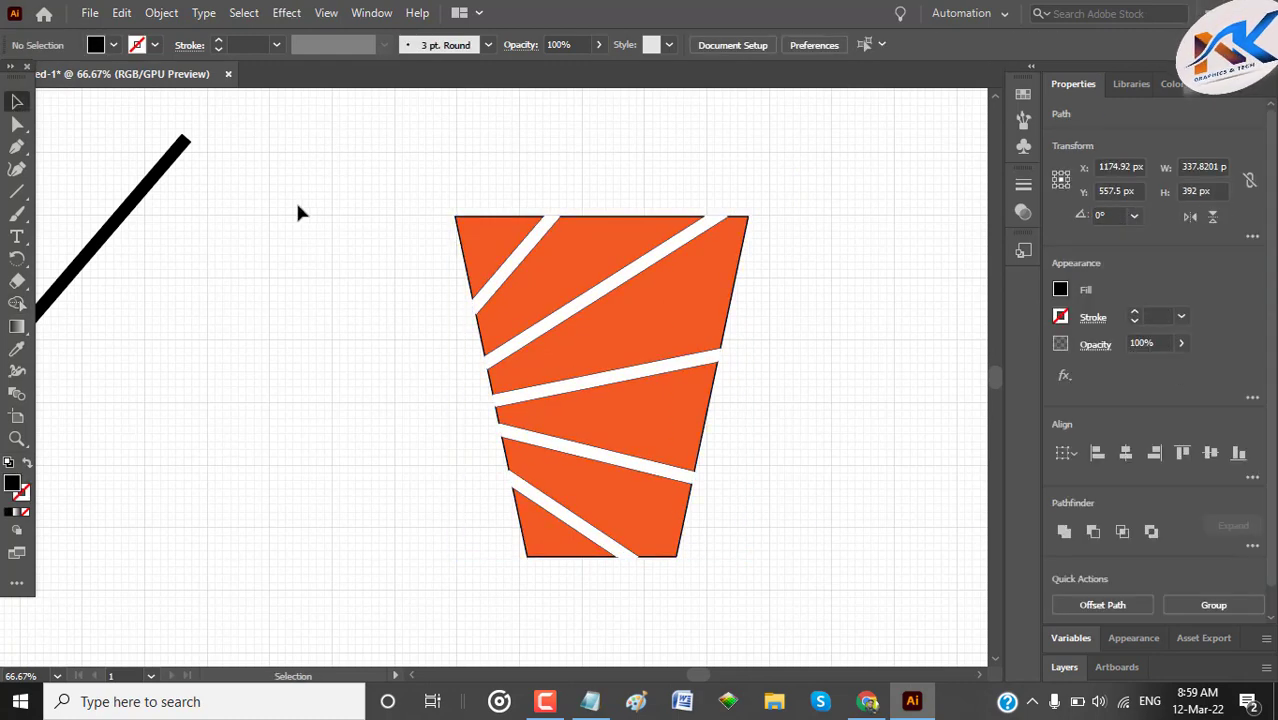
drag(345, 172, 815, 580)
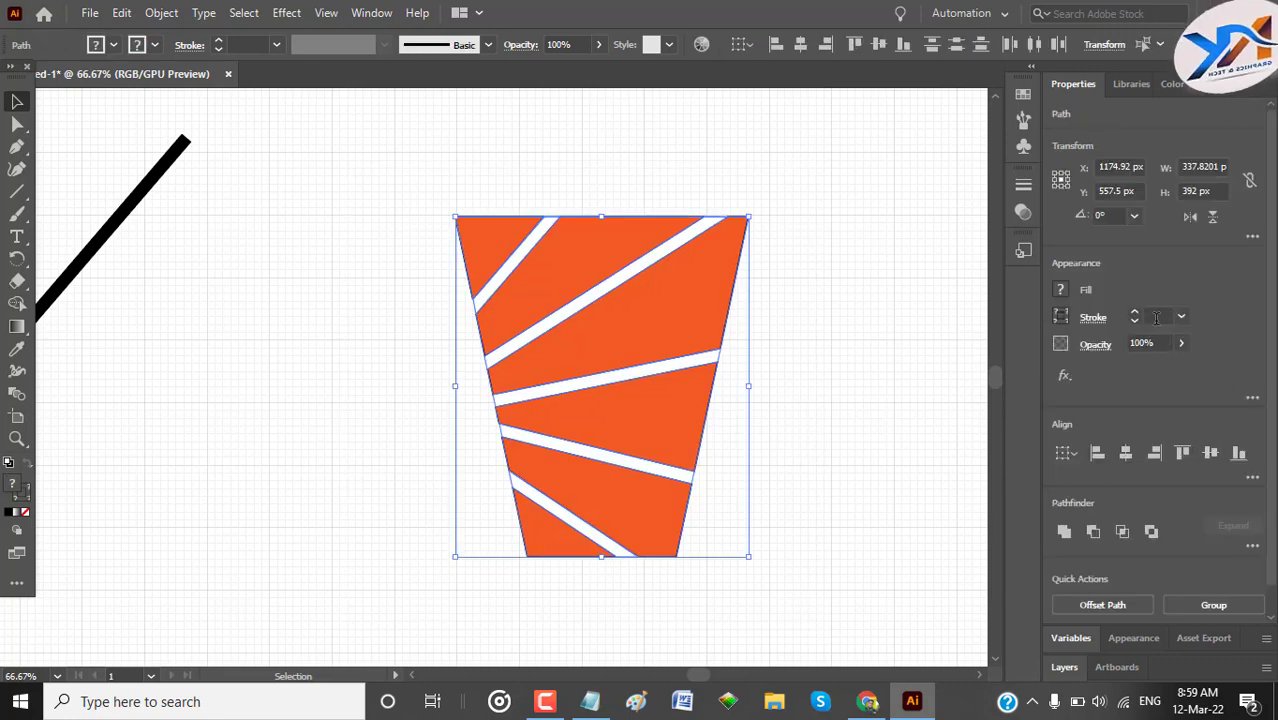
click(1156, 317)
text(0)
key(Return)
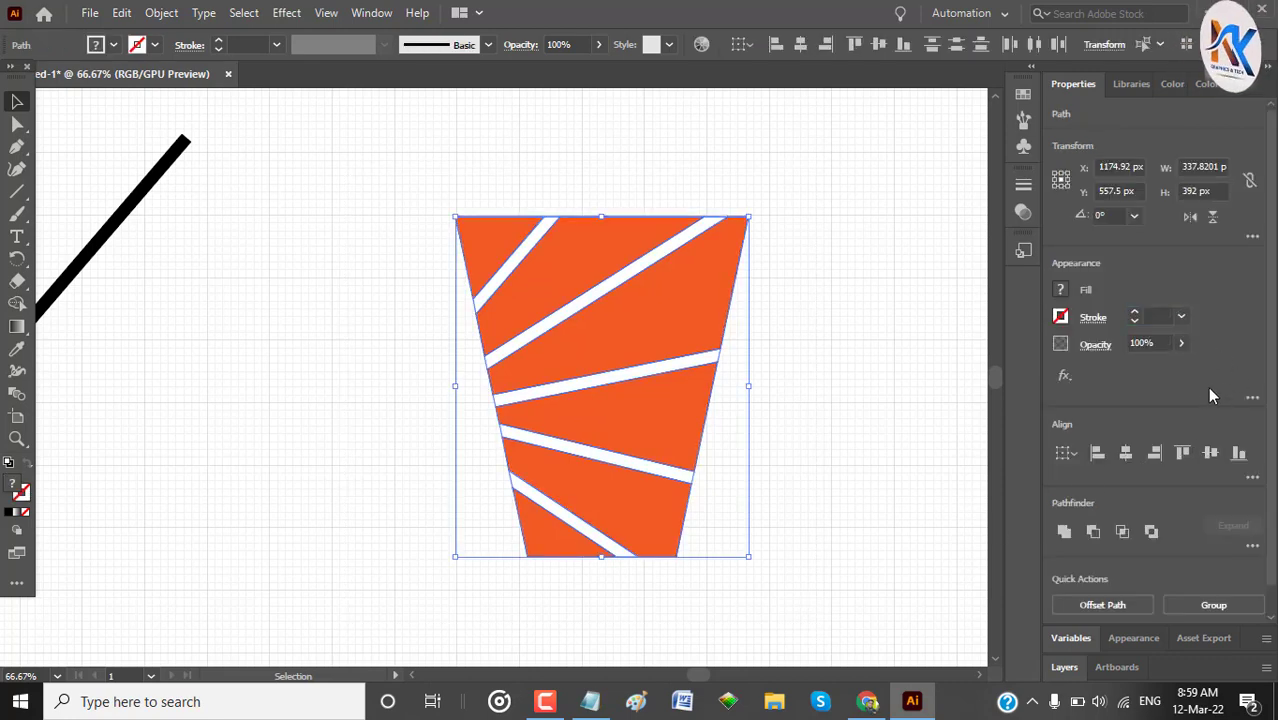
click(913, 320)
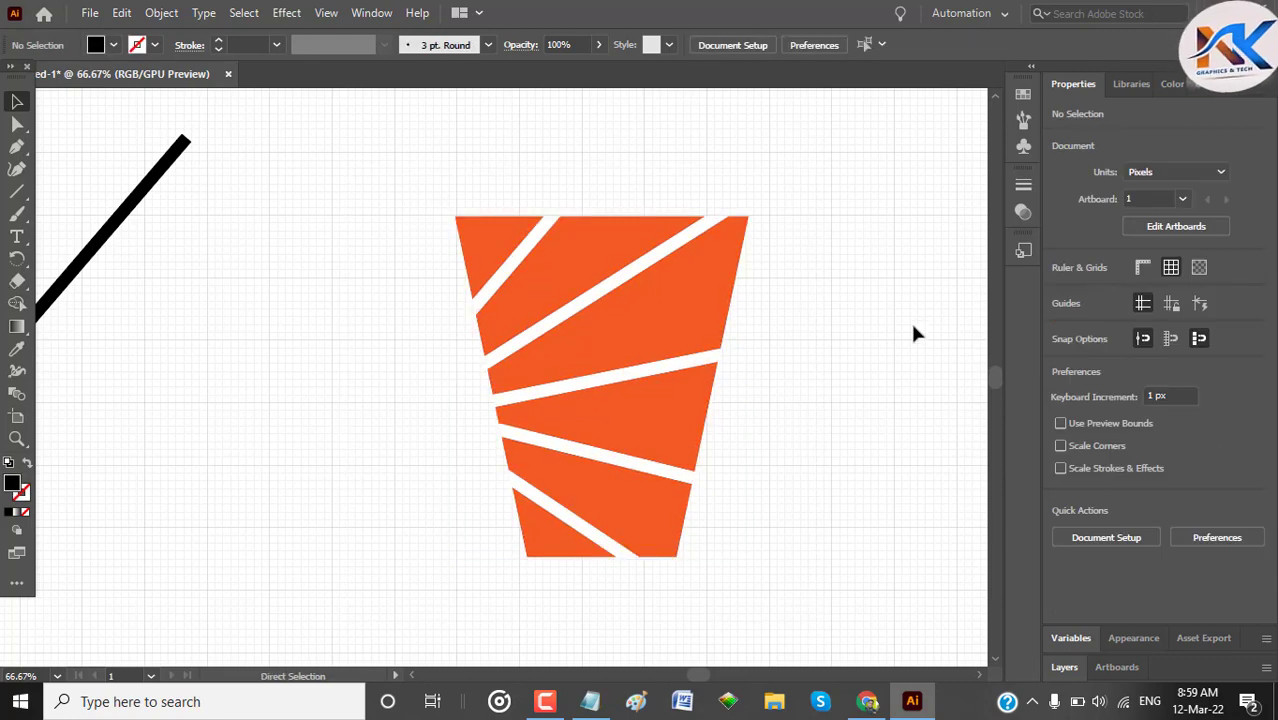
Step: Draw a horizontal line about 274 px long across the lower end of the loose black bar
key(ctrl+0)
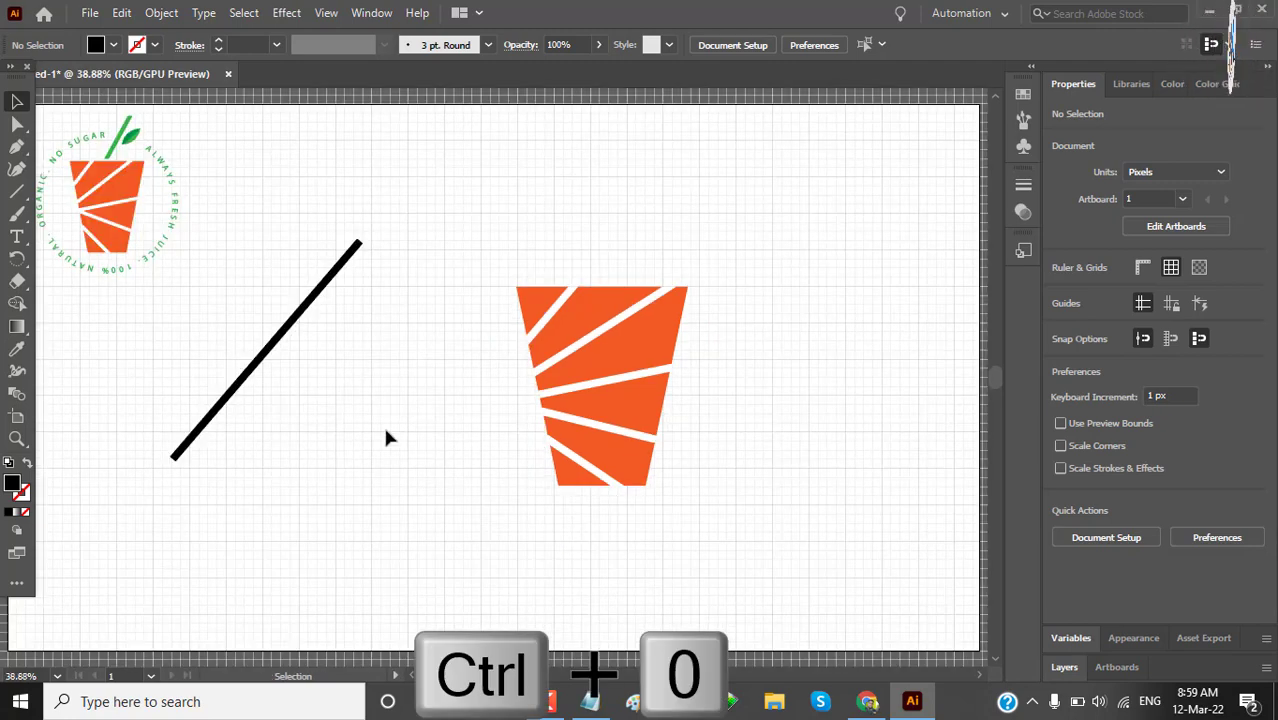
click(278, 360)
click(17, 192)
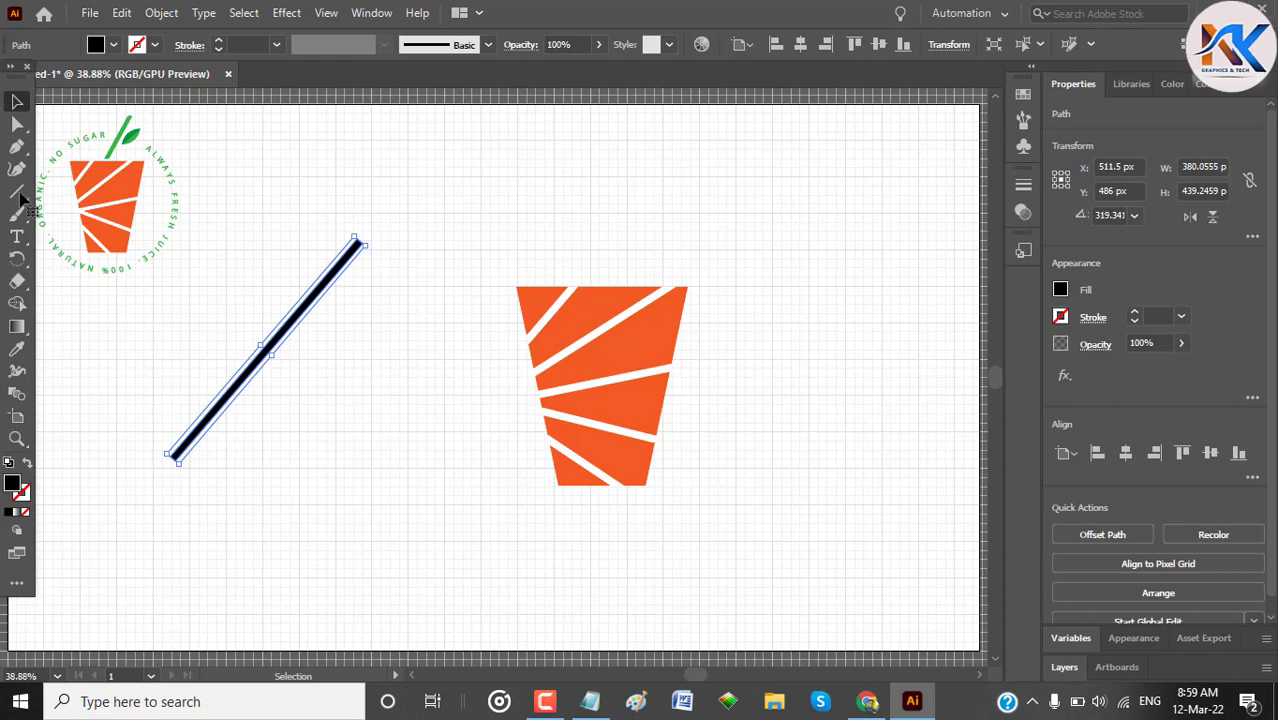
drag(140, 448, 278, 448)
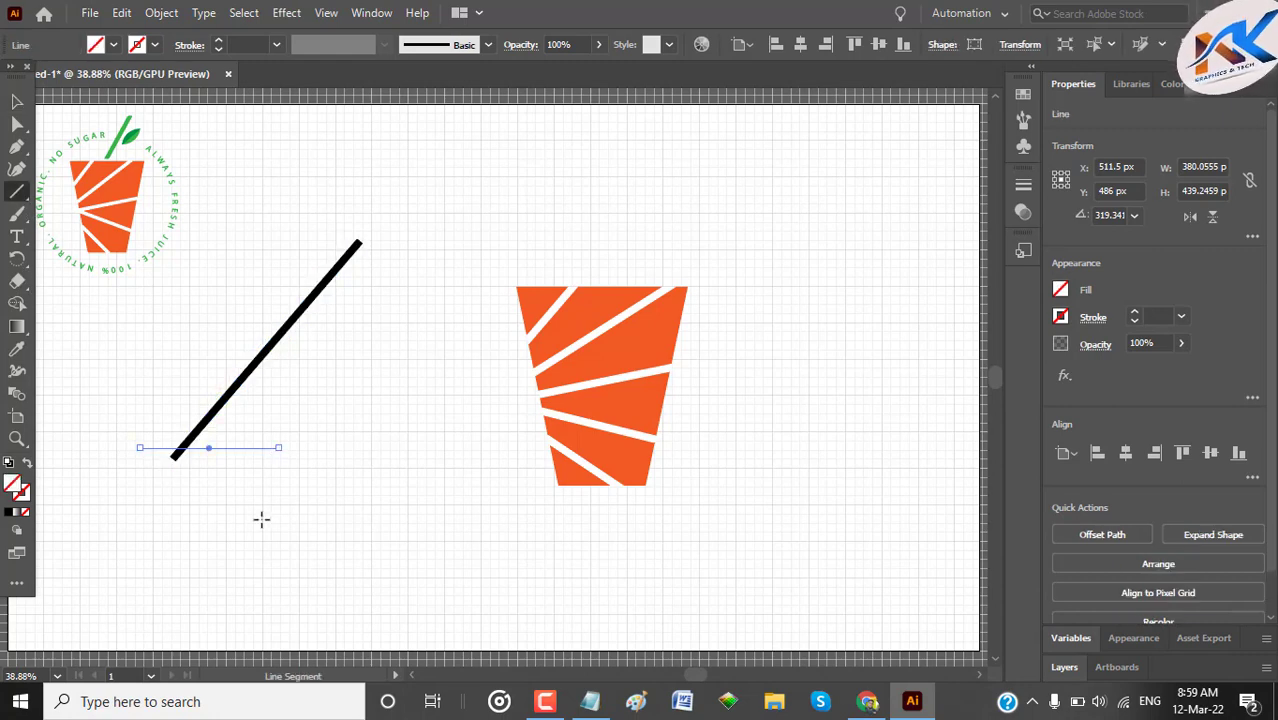
key(v)
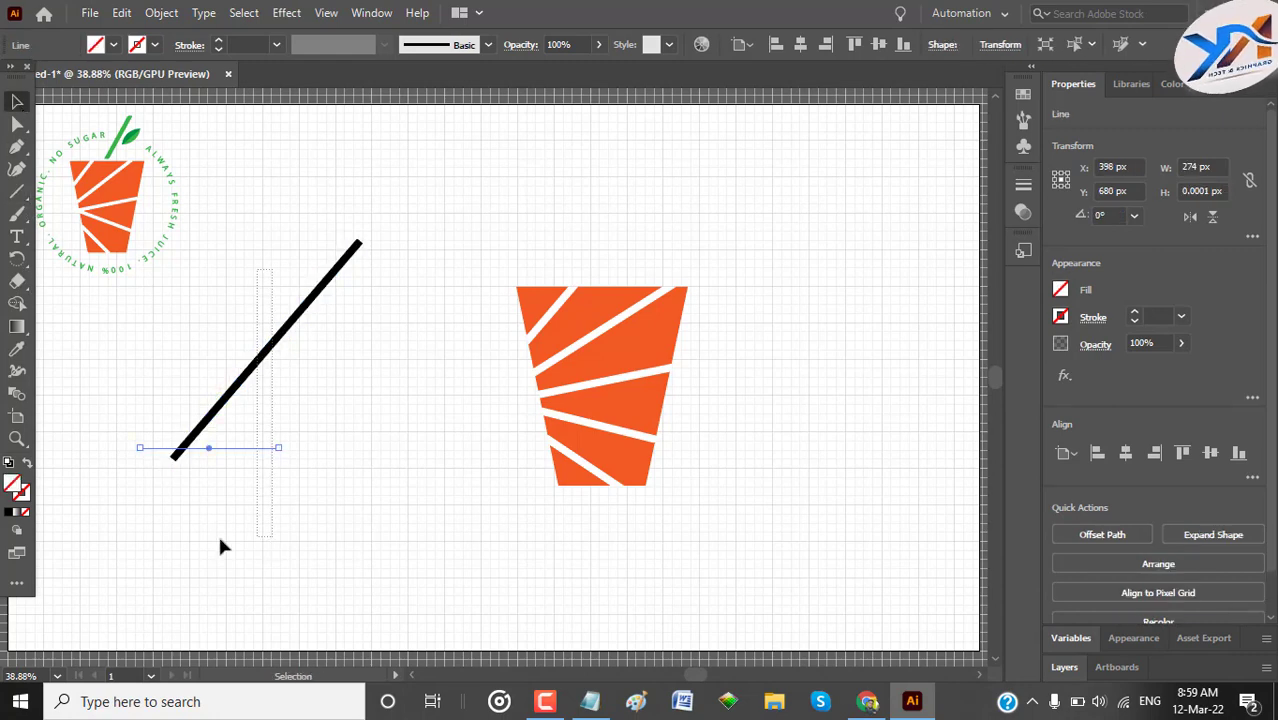
Step: Cut off the bar's tip below the horizontal line with the Shape Builder tool and delete the line
drag(222, 546, 111, 250)
click(17, 303)
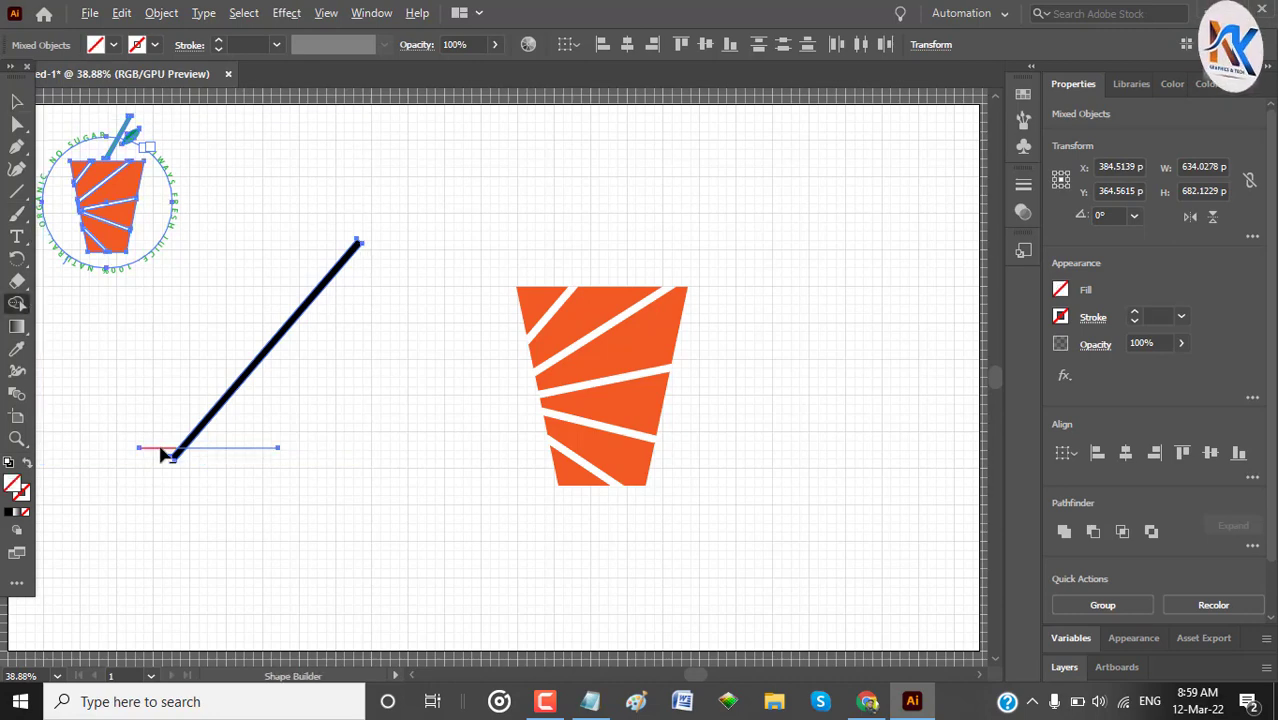
mouse_move(165, 455)
mouse_down()
mouse_move(242, 456)
mouse_move(230, 458)
mouse_up()
key(v)
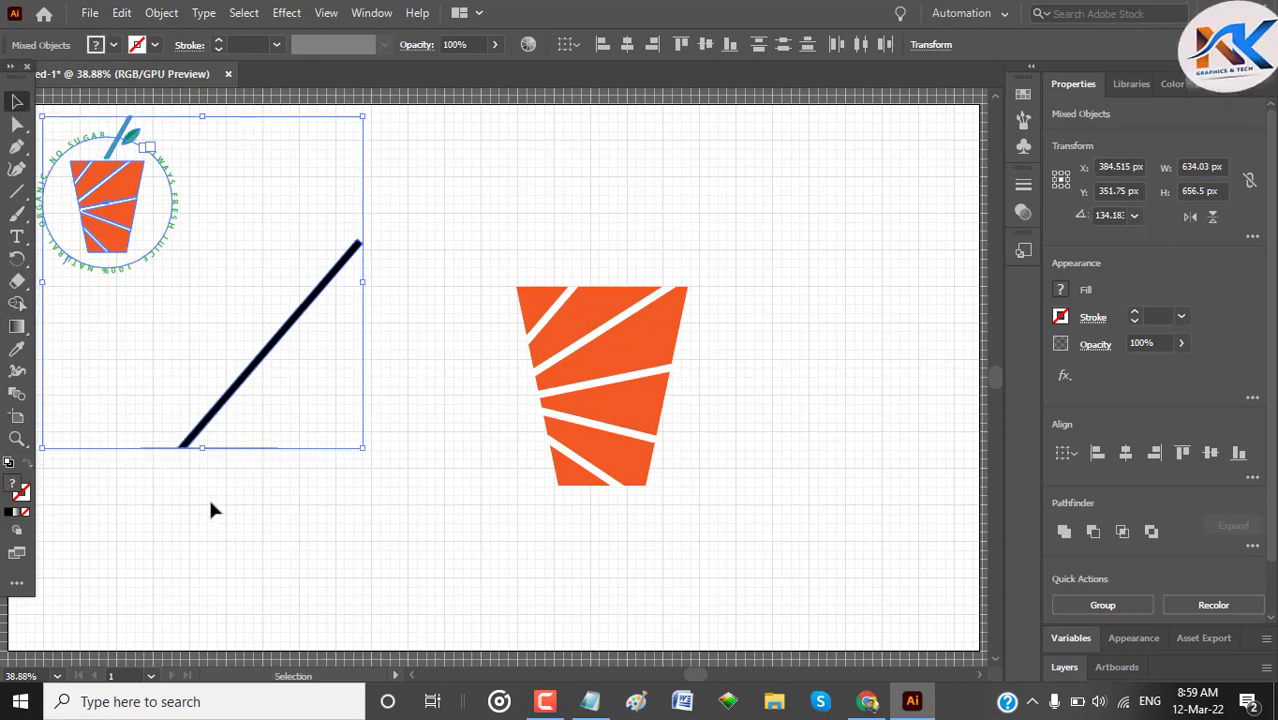
click(210, 510)
drag(256, 406, 260, 534)
key(Delete)
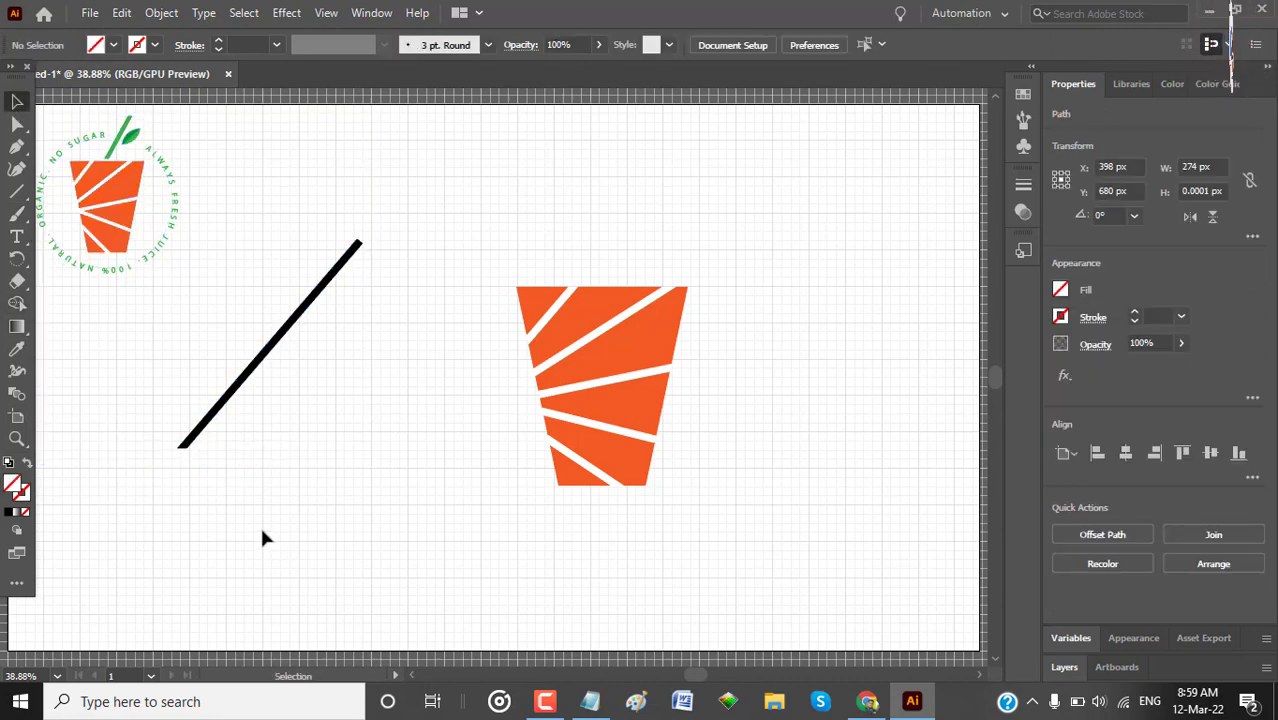
Step: Draw a slanted cutting line about 102 px wide and 165 px high across the middle of the loose bar
click(281, 346)
click(16, 192)
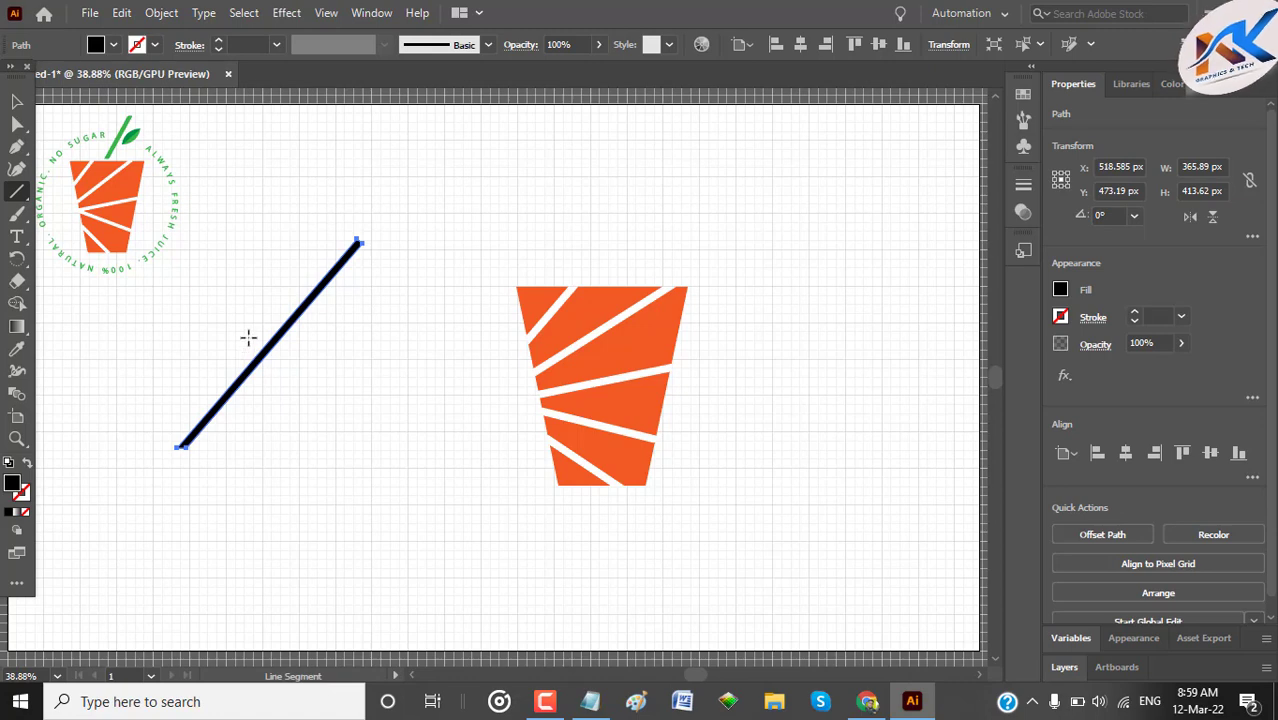
drag(248, 341, 300, 423)
click(16, 101)
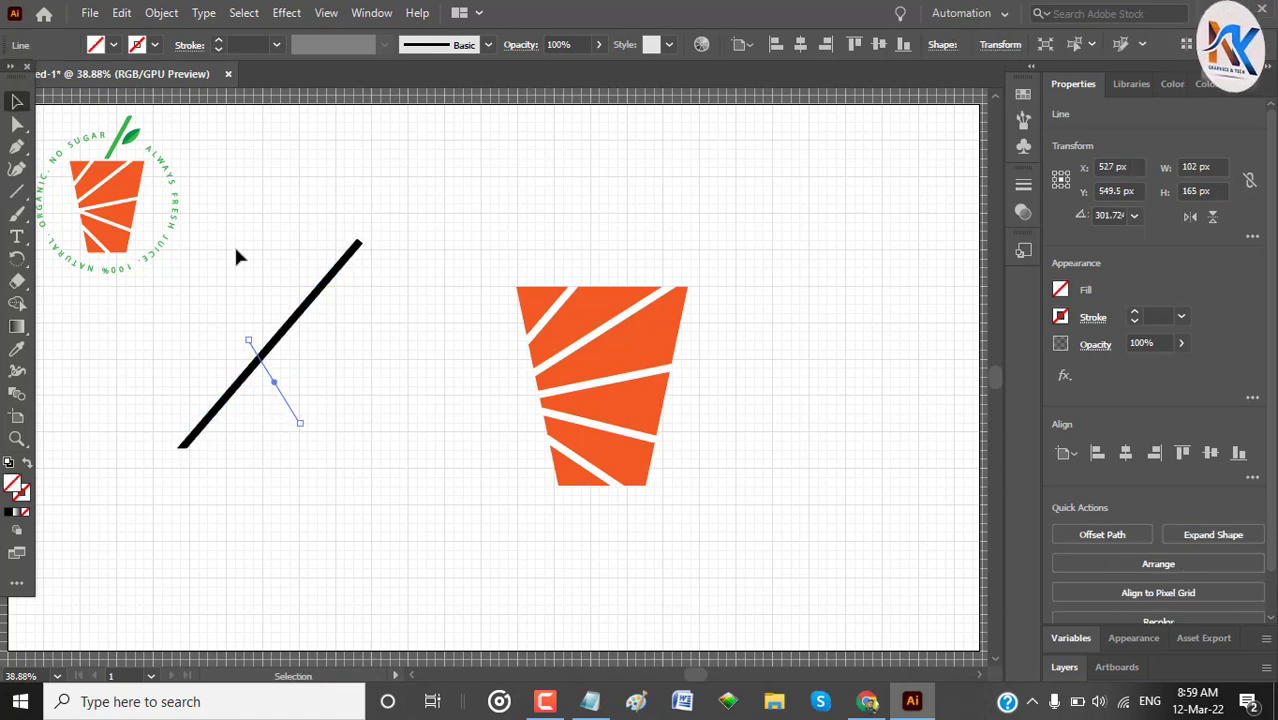
Step: Remove the bar's upper half beyond the slanted line with the Shape Builder tool and delete the line
drag(236, 210, 333, 518)
click(15, 306)
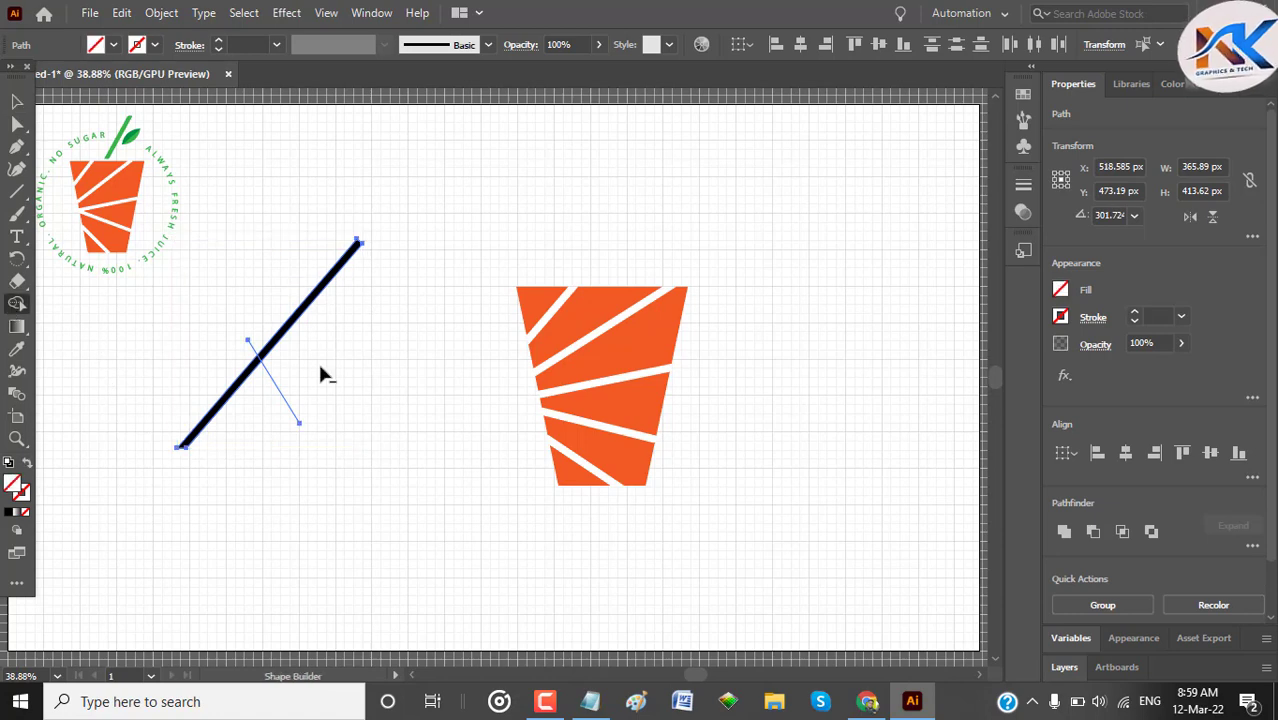
alt+click(300, 297)
click(16, 101)
drag(342, 265, 266, 535)
key(Delete)
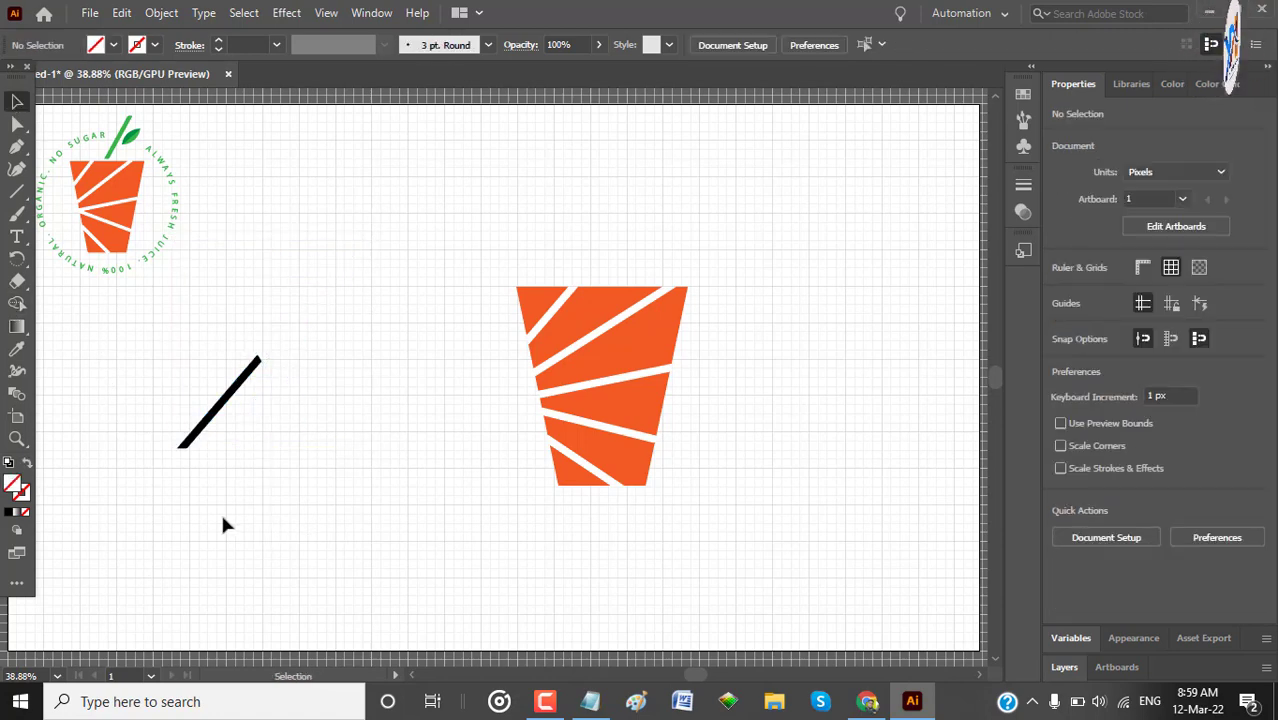
Step: Fill the shortened bar with green and move it just above the cup's rim as a straw
click(230, 390)
click(1060, 290)
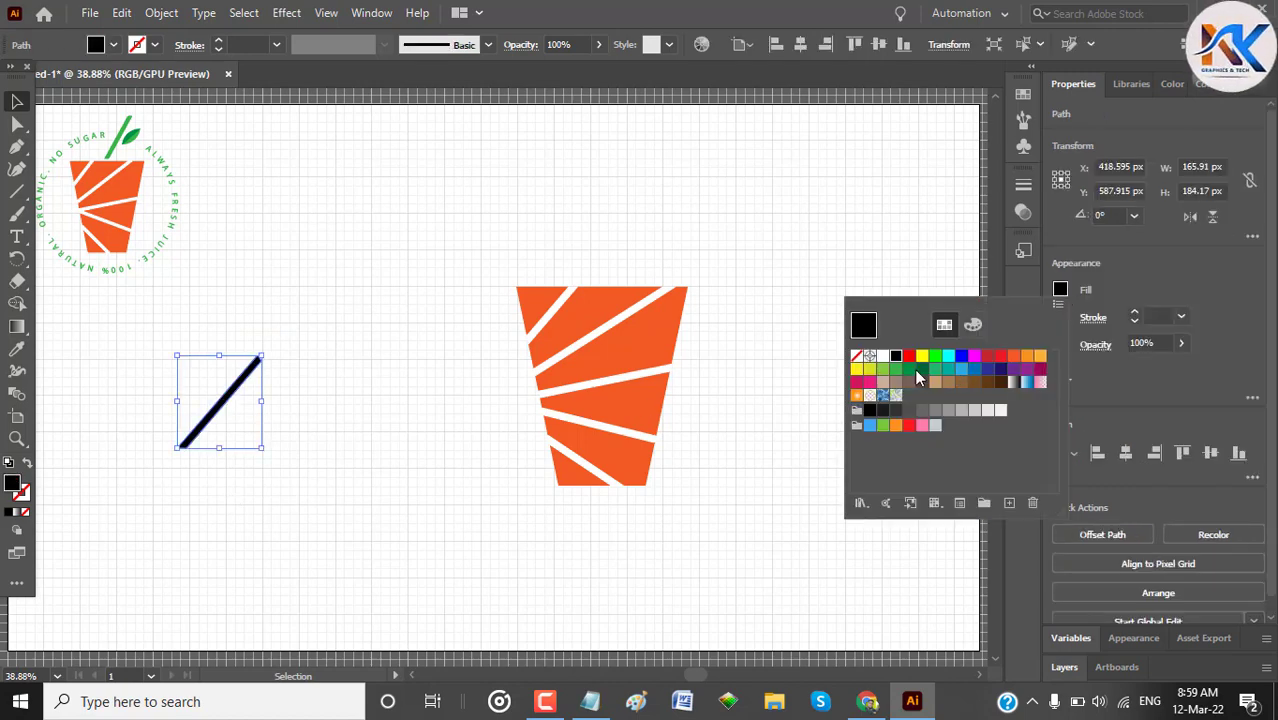
click(897, 370)
click(1061, 296)
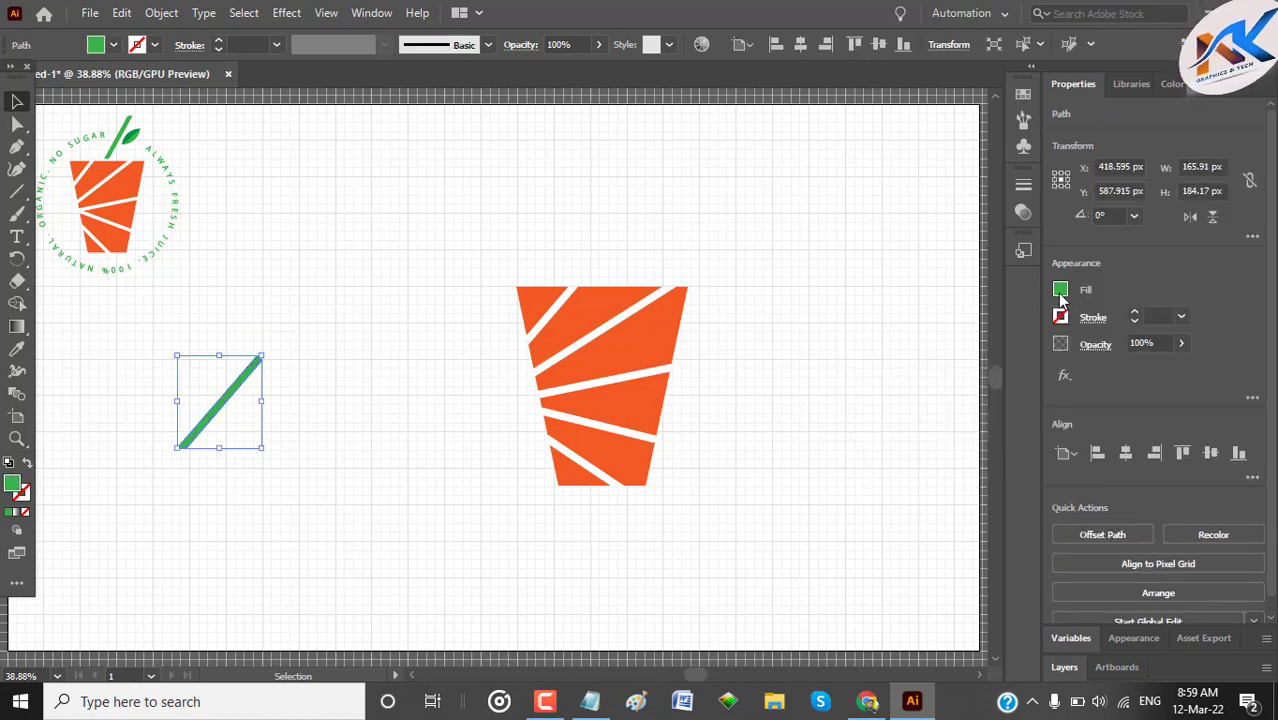
click(295, 522)
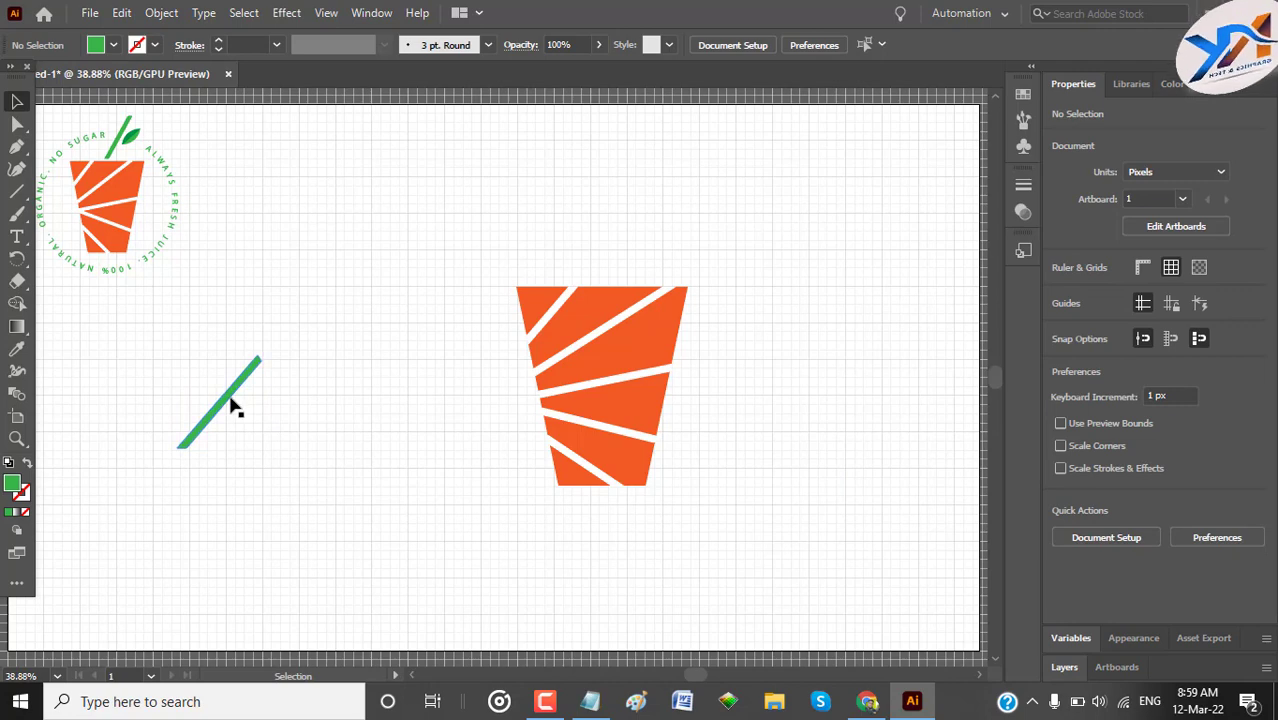
drag(232, 405, 648, 233)
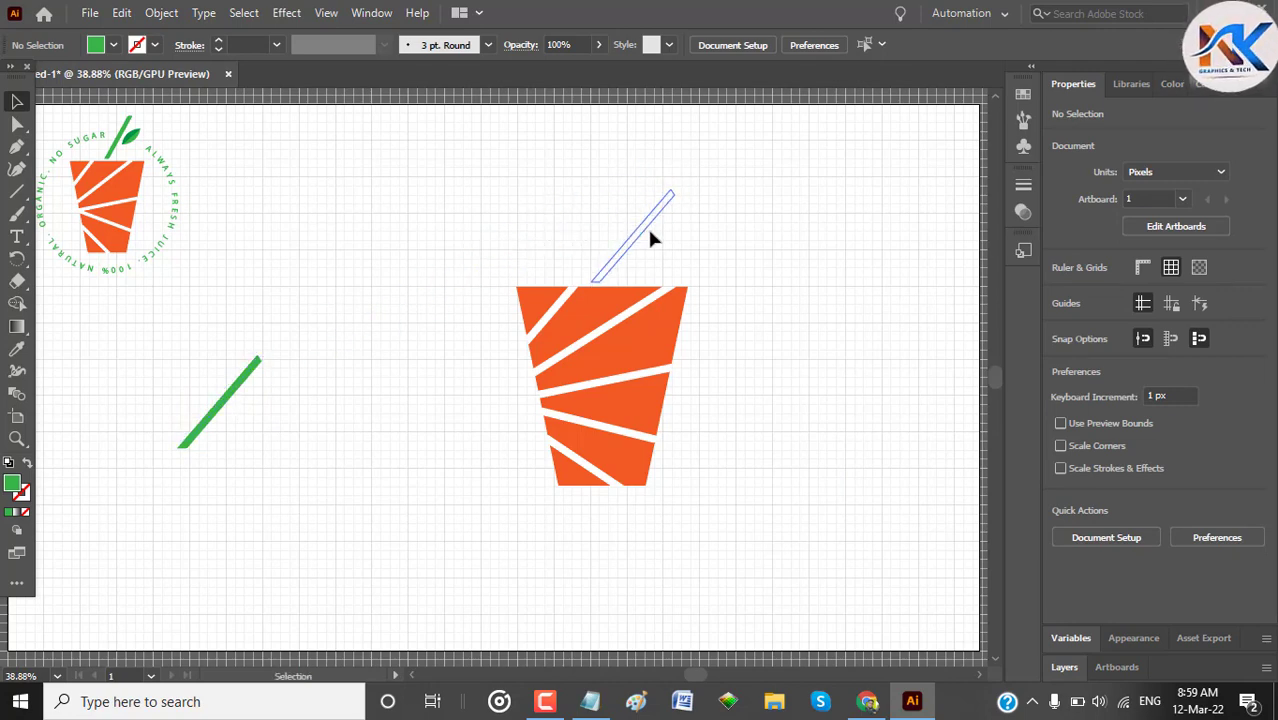
click(779, 275)
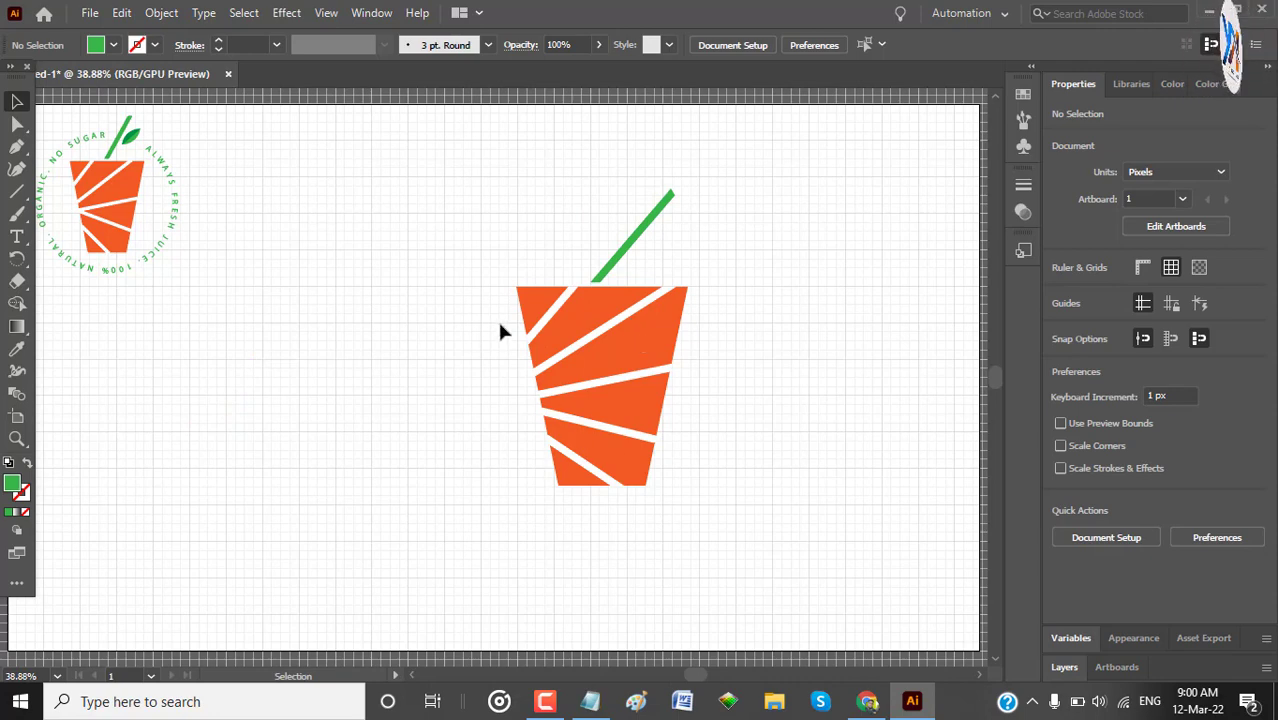
Step: Try grouping the cup with its stripes and centering it horizontally with the straw, and undo both changes
drag(731, 481, 740, 517)
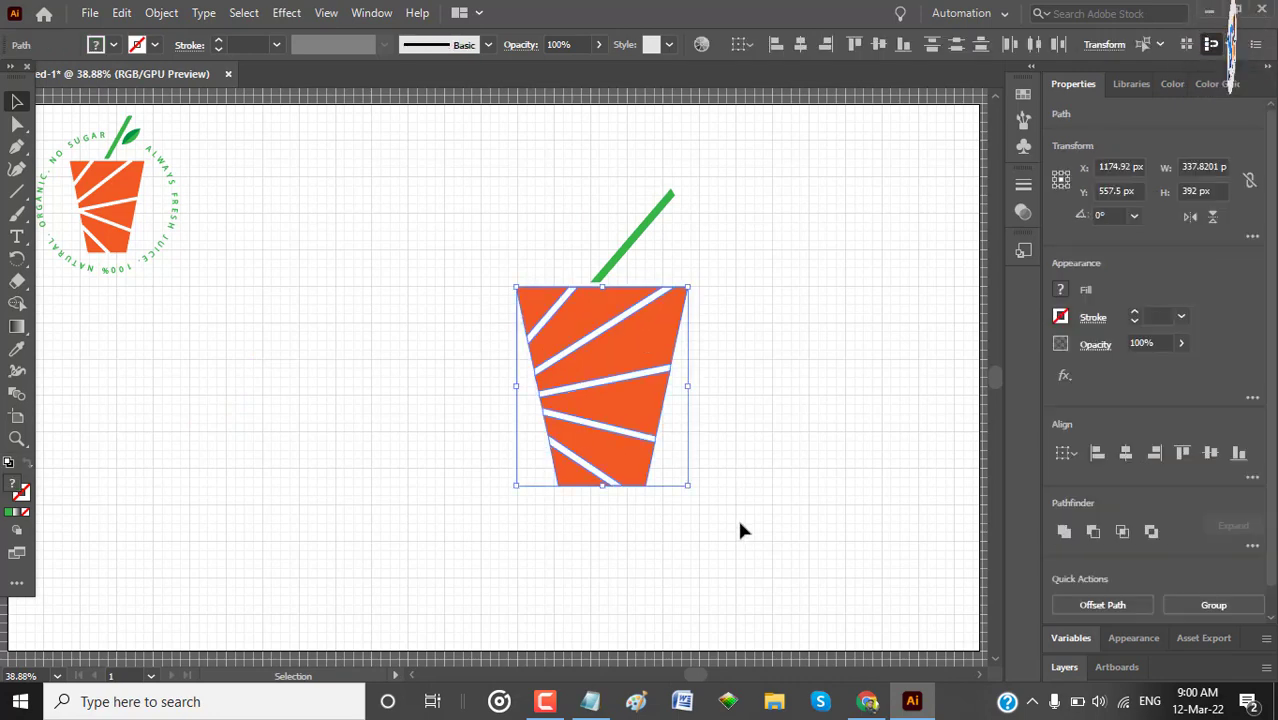
key(ctrl+g)
drag(450, 205, 789, 652)
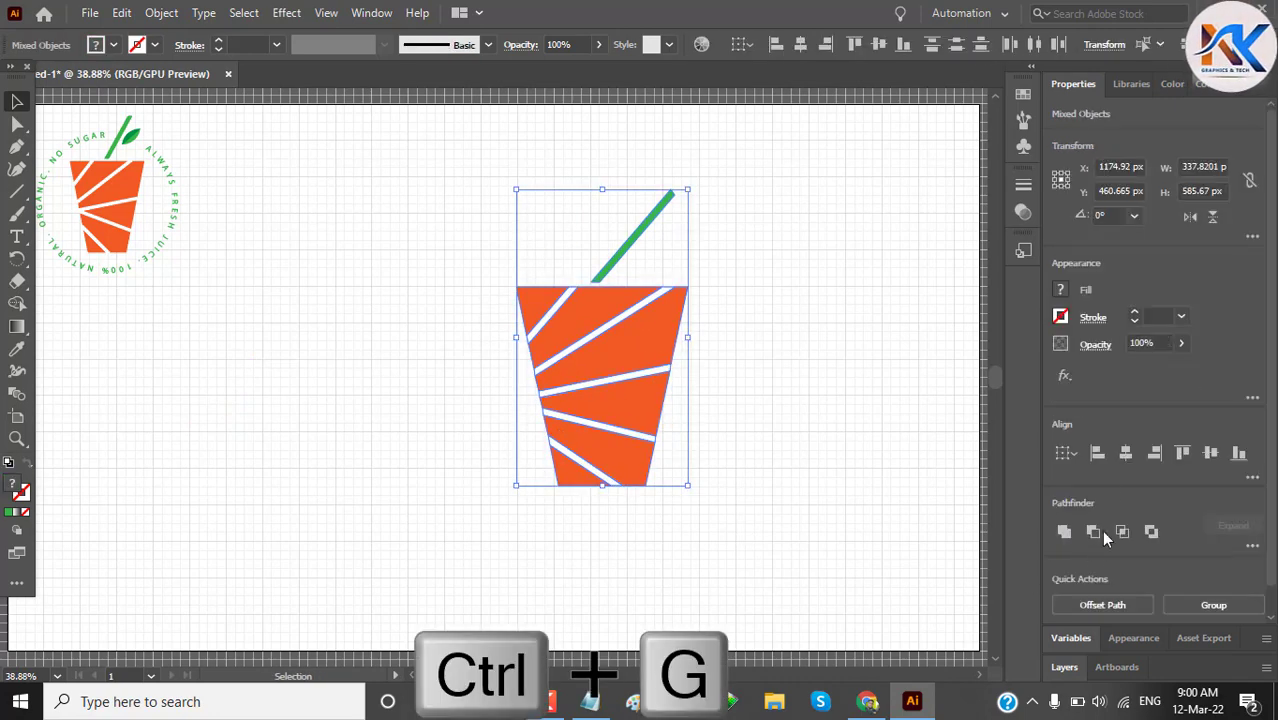
click(1125, 453)
click(879, 407)
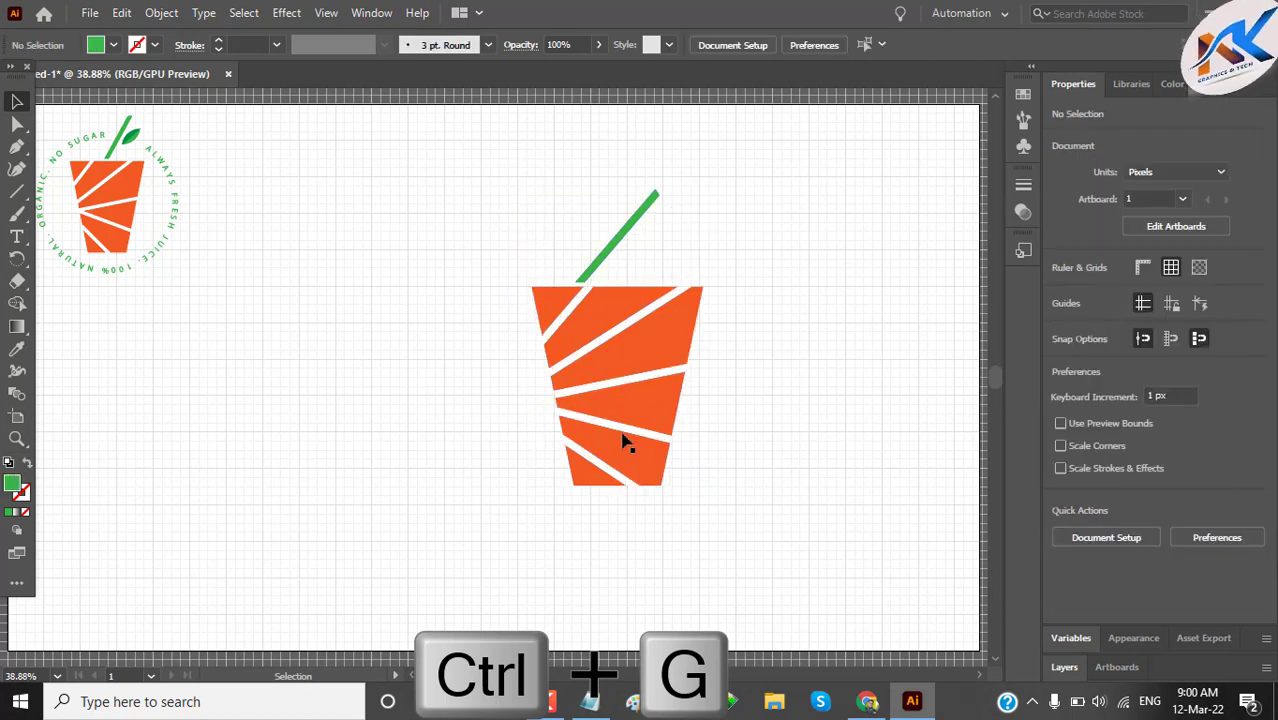
key(ctrl+z)
key(ctrl+z)
click(876, 562)
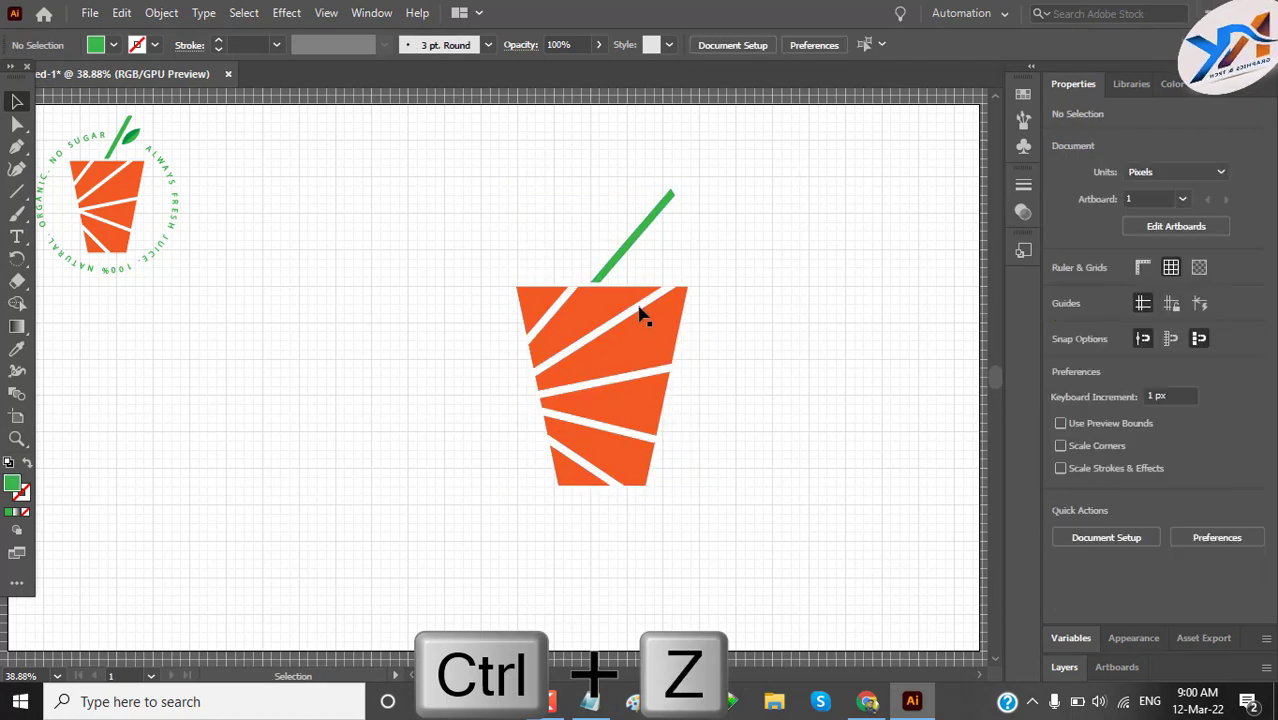
Step: Resize the straw to about 138 px wide and 187 px high for a steeper slant
click(650, 228)
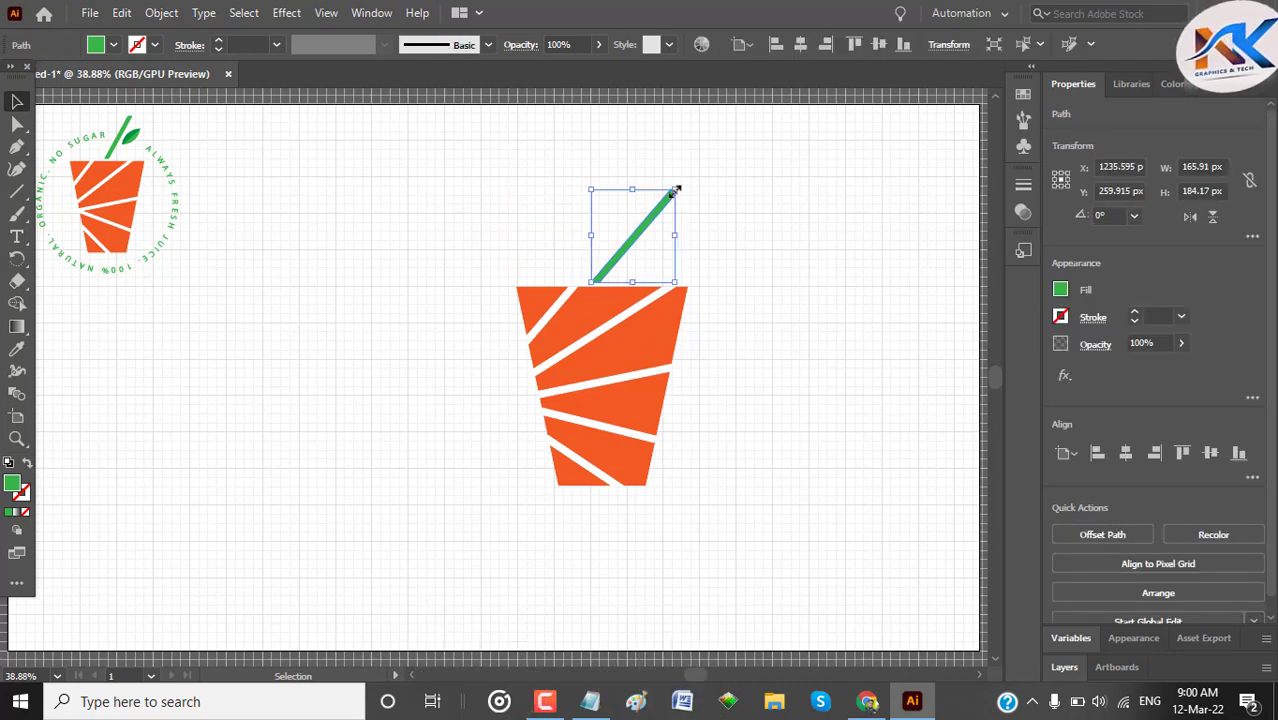
mouse_move(680, 197)
mouse_down()
mouse_move(654, 199)
mouse_move(660, 187)
mouse_up()
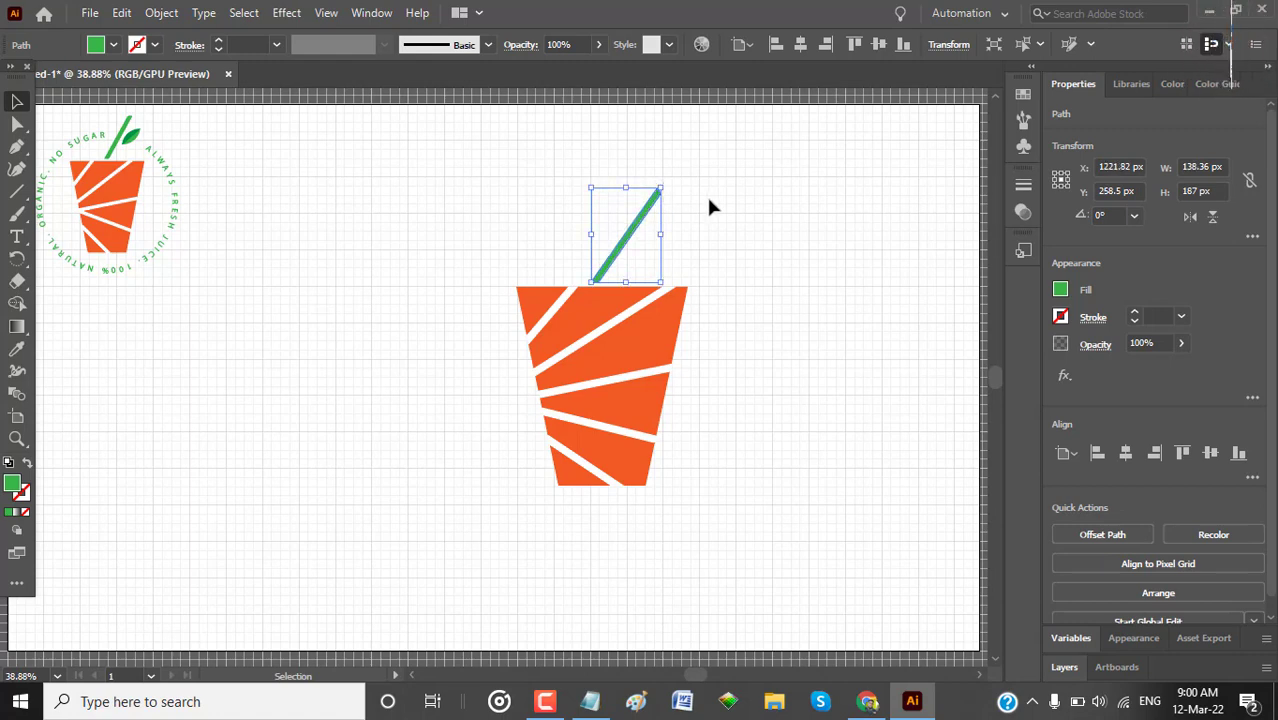
click(708, 207)
Step: Draw a circle about 272 px in diameter beside the cup, with no fill and a black 1 pt stroke
drag(17, 191, 90, 215)
drag(174, 377, 264, 516)
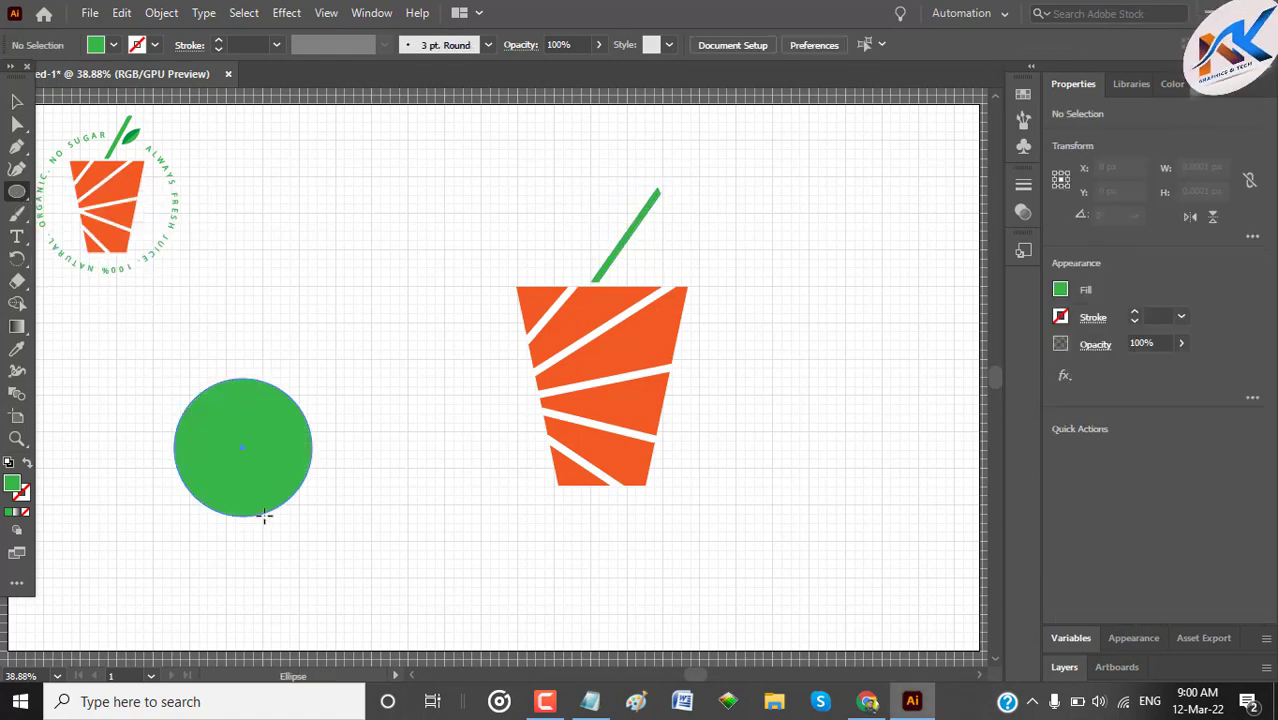
click(1060, 289)
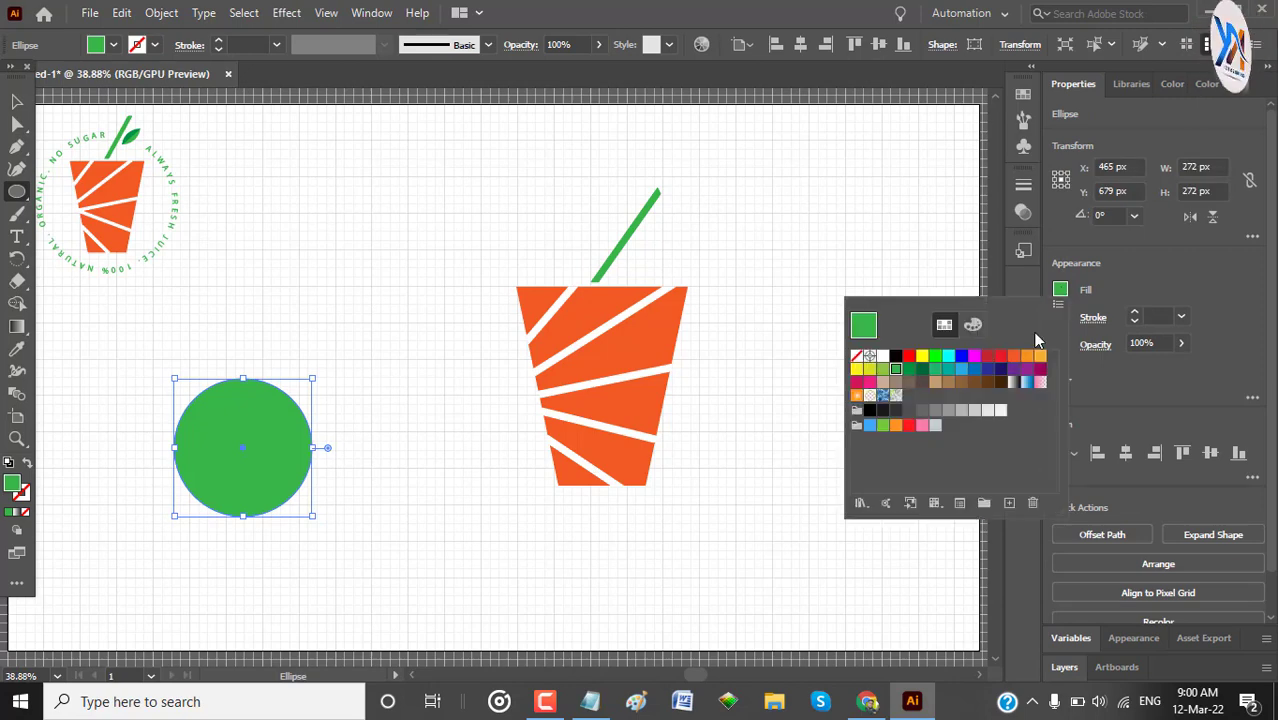
click(879, 362)
click(1157, 316)
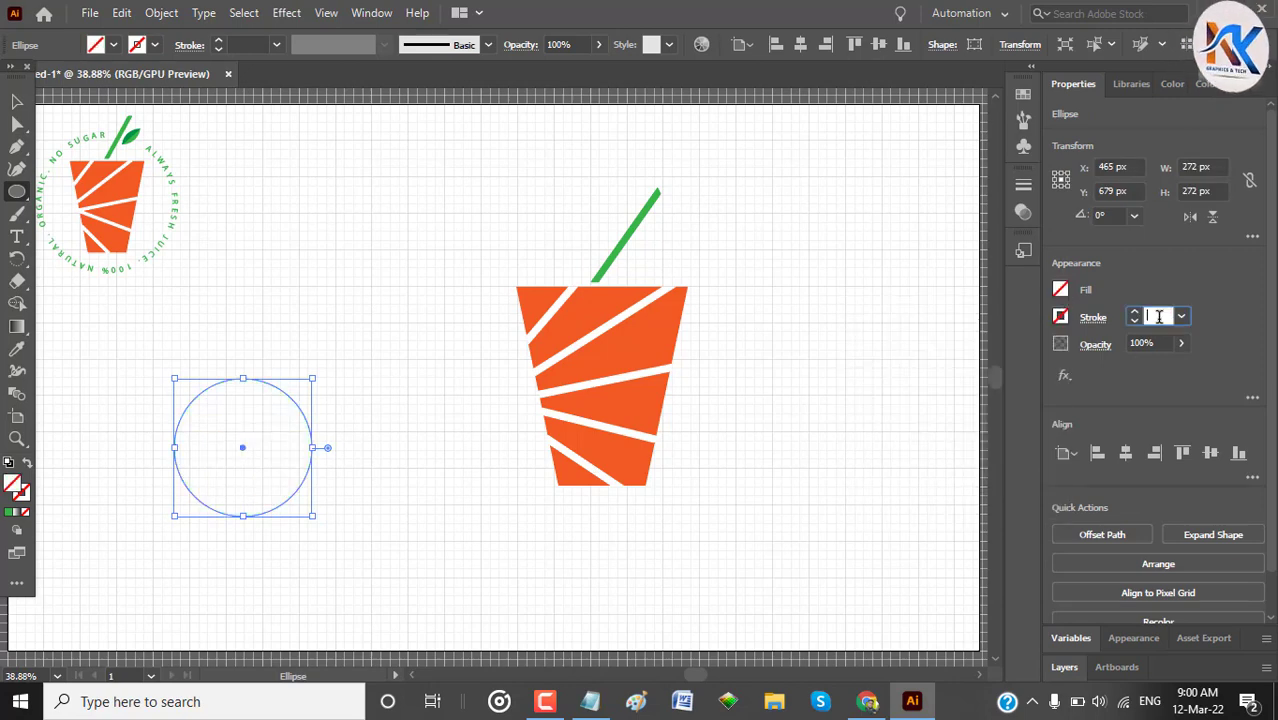
click(1062, 318)
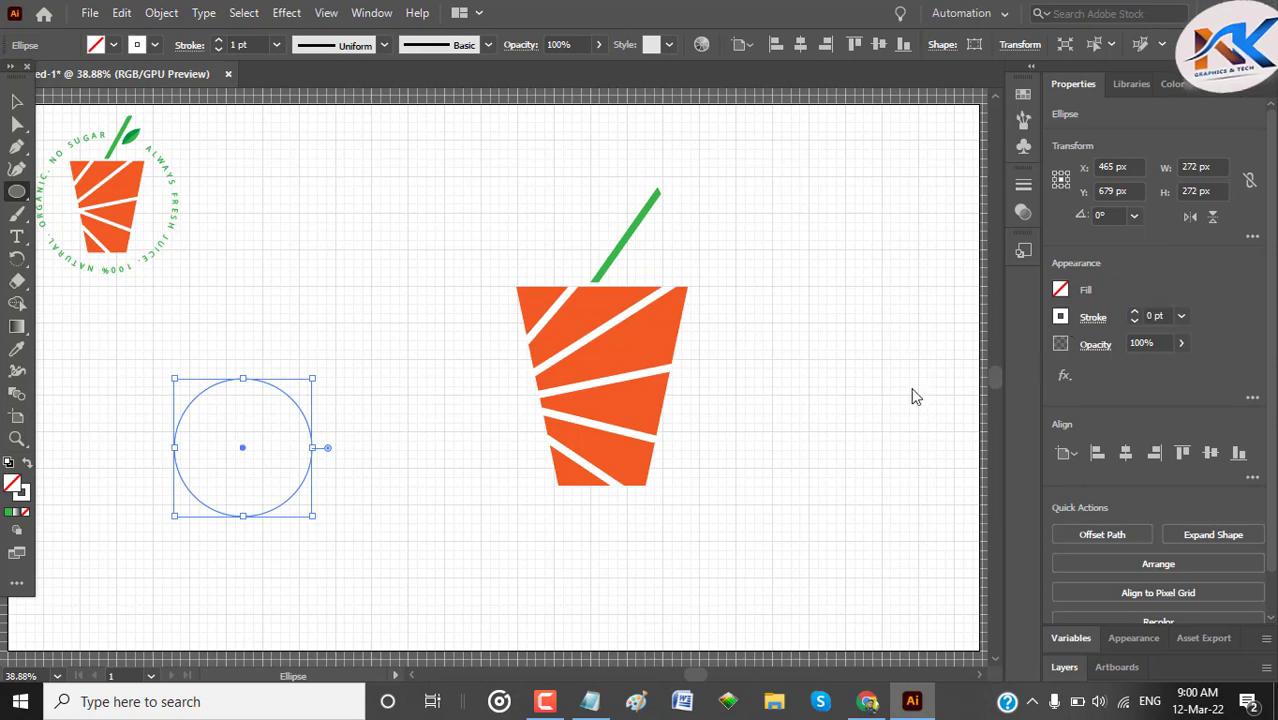
click(896, 384)
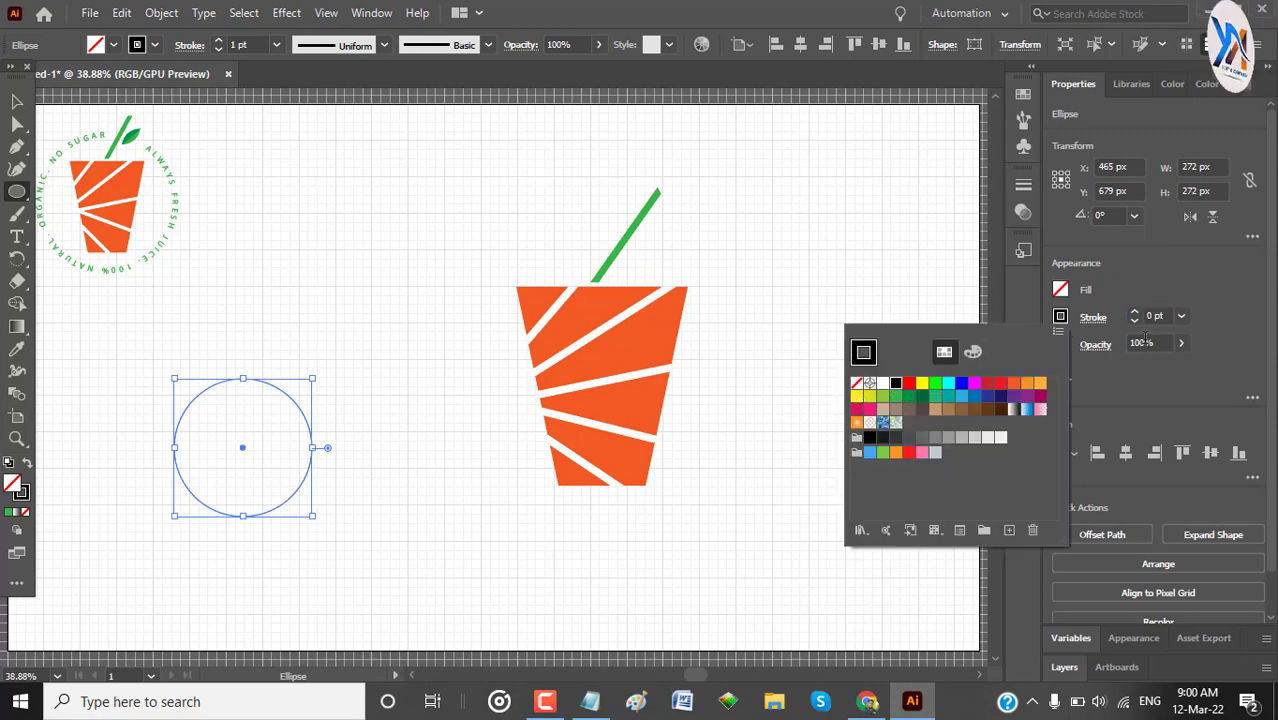
click(1063, 318)
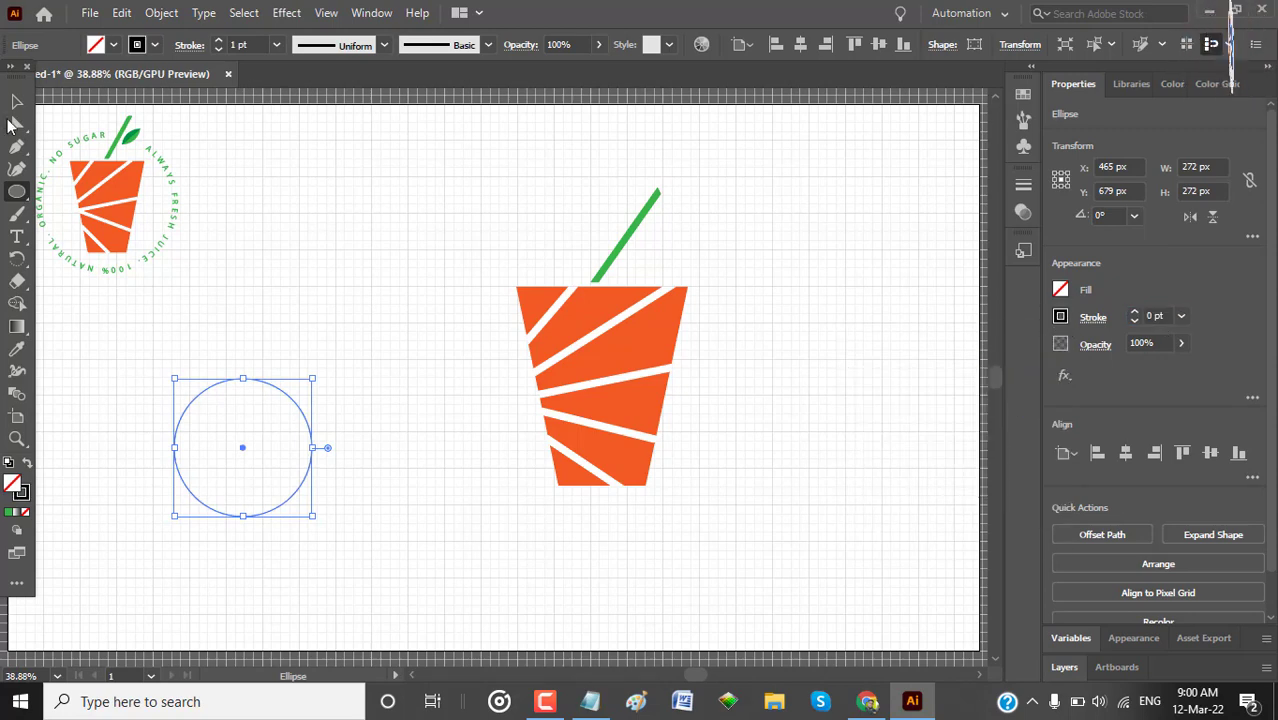
click(16, 101)
click(300, 314)
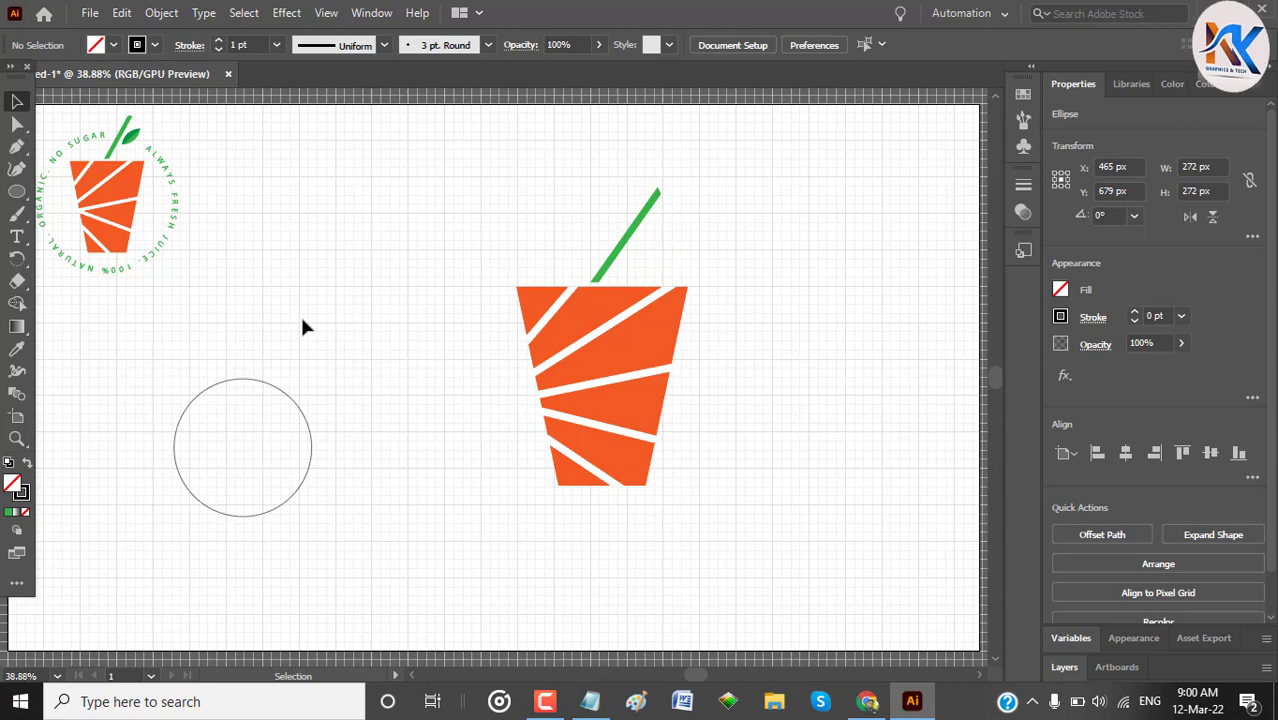
Step: Duplicate the circle sideways so the two overlap, and keep only their overlap as a leaf outline using the Shape Builder tool
click(300, 458)
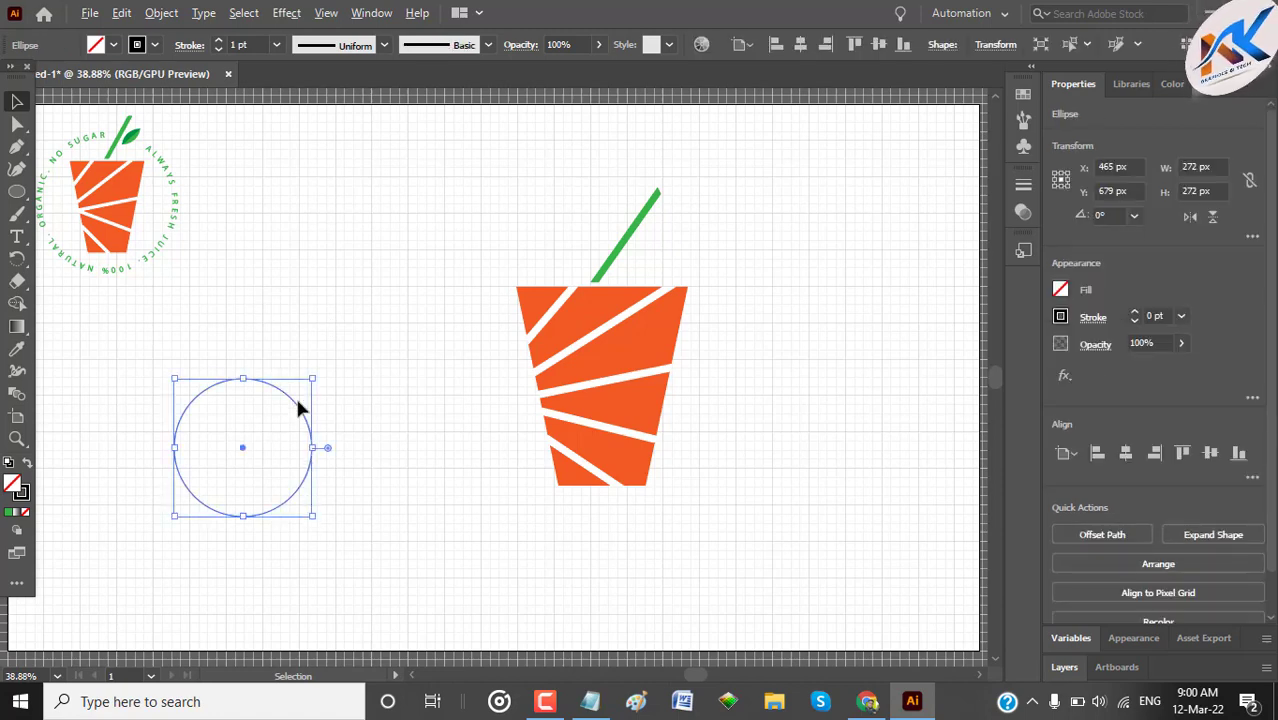
drag(300, 415, 404, 411)
drag(205, 335, 335, 570)
click(17, 304)
drag(251, 323, 244, 562)
drag(358, 335, 357, 635)
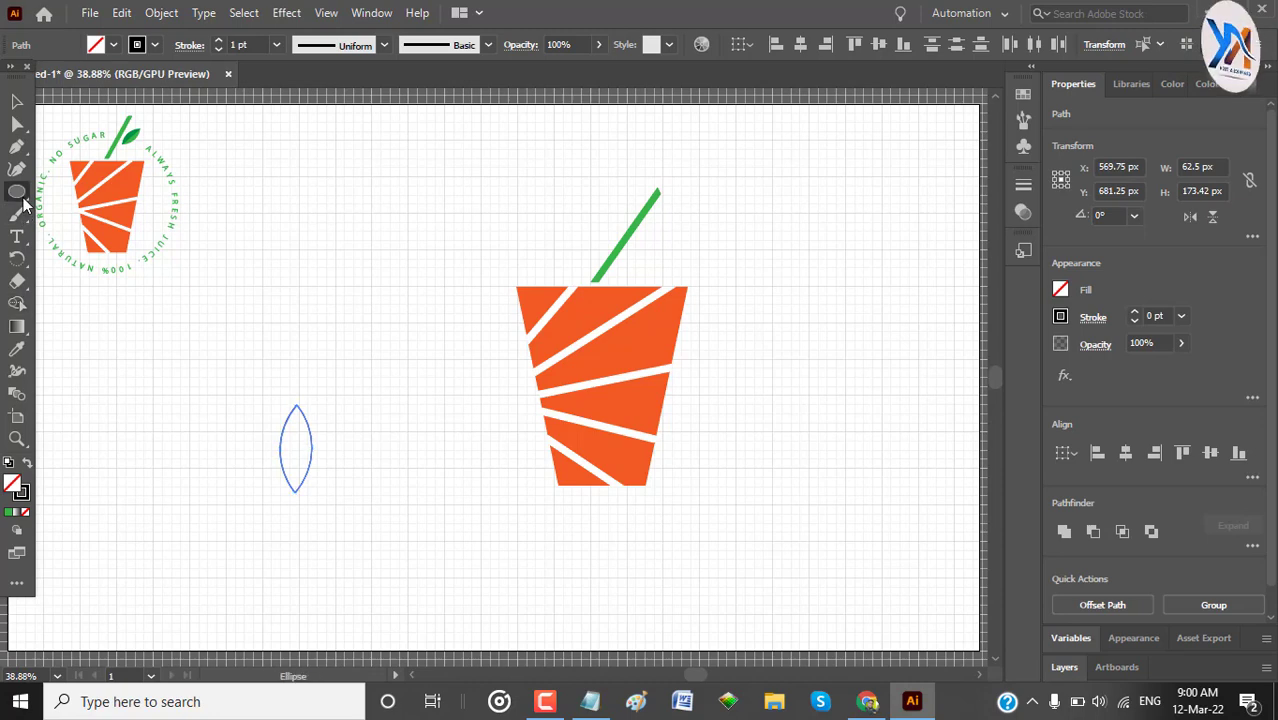
Step: Draw a vertical line about 315 px long through the middle of the leaf outline
drag(17, 191, 70, 208)
key(backslash)
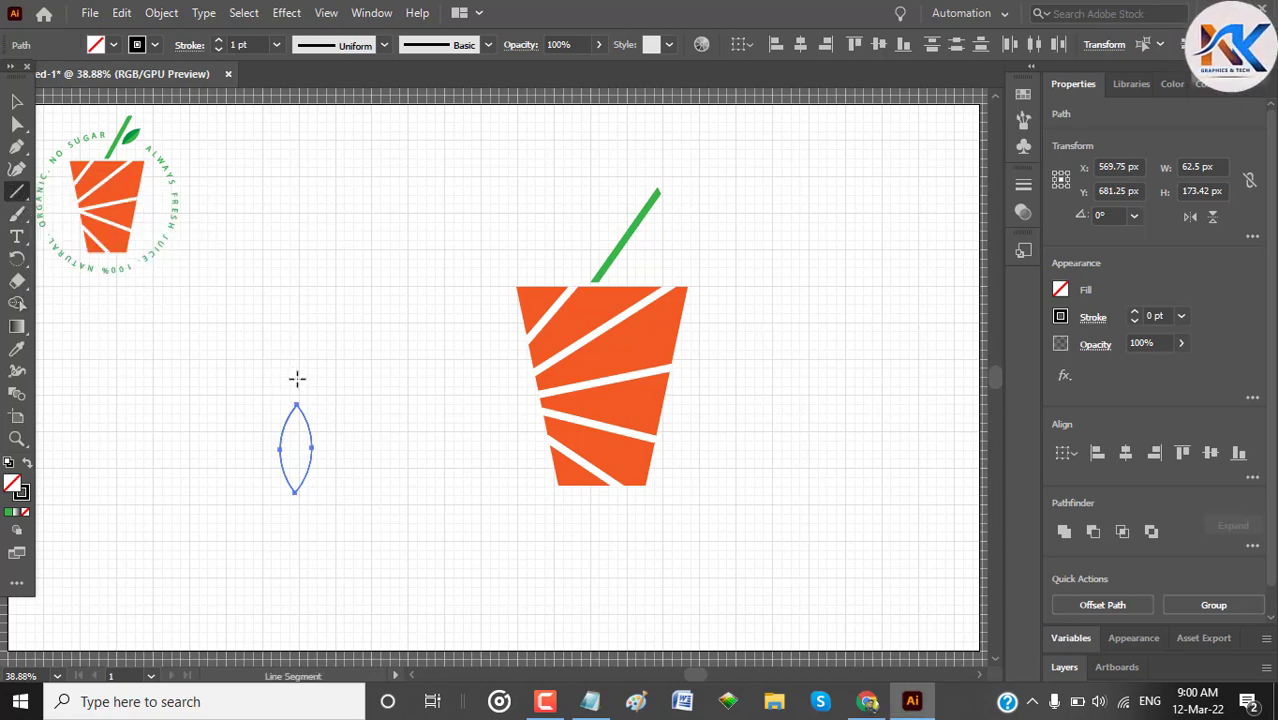
drag(294, 381, 294, 537)
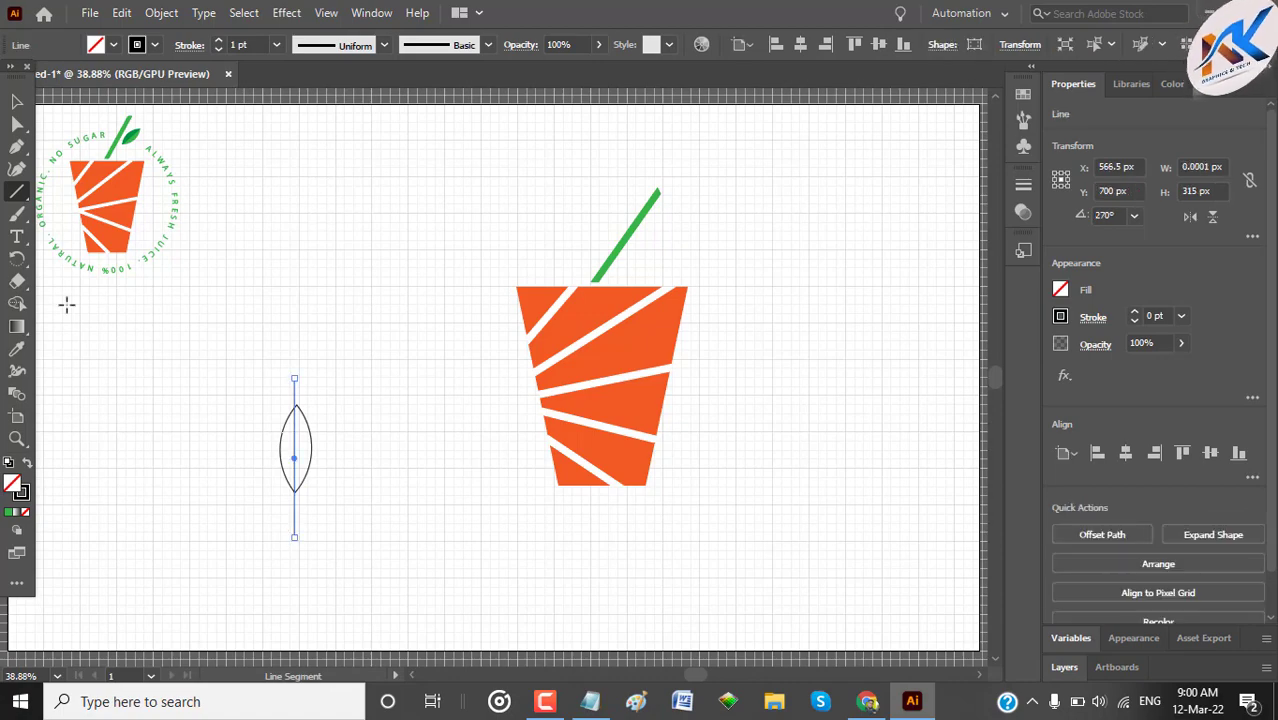
Step: Nudge the line to the right and tilt it slightly so it runs through both tips of the leaf
scroll(305, 461, up, 4)
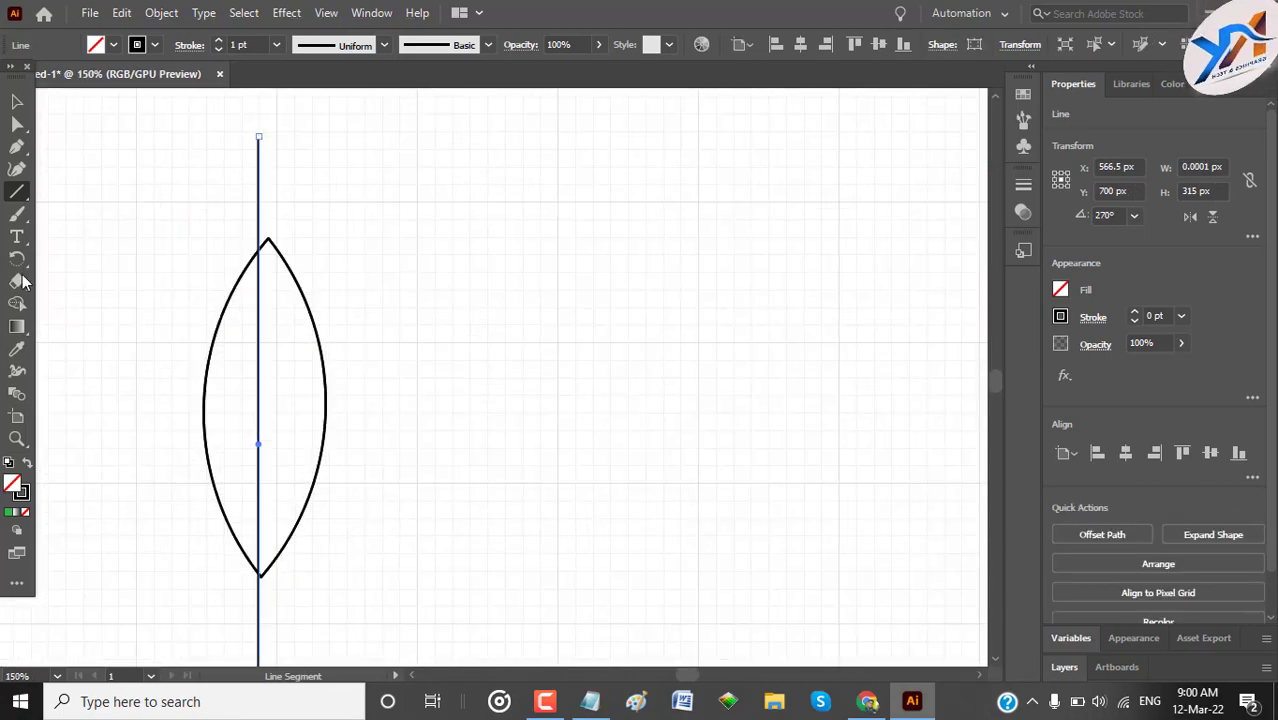
click(16, 103)
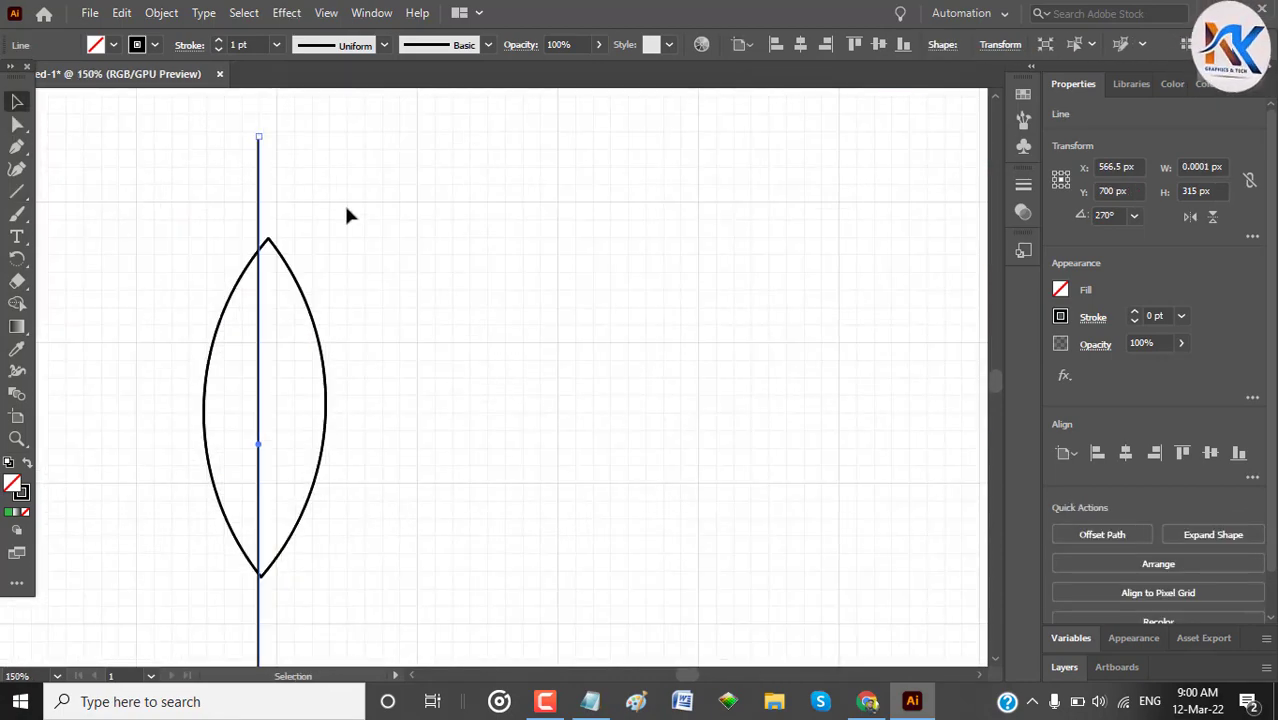
key(Right)
key(Right)
key(Right)
key(Right)
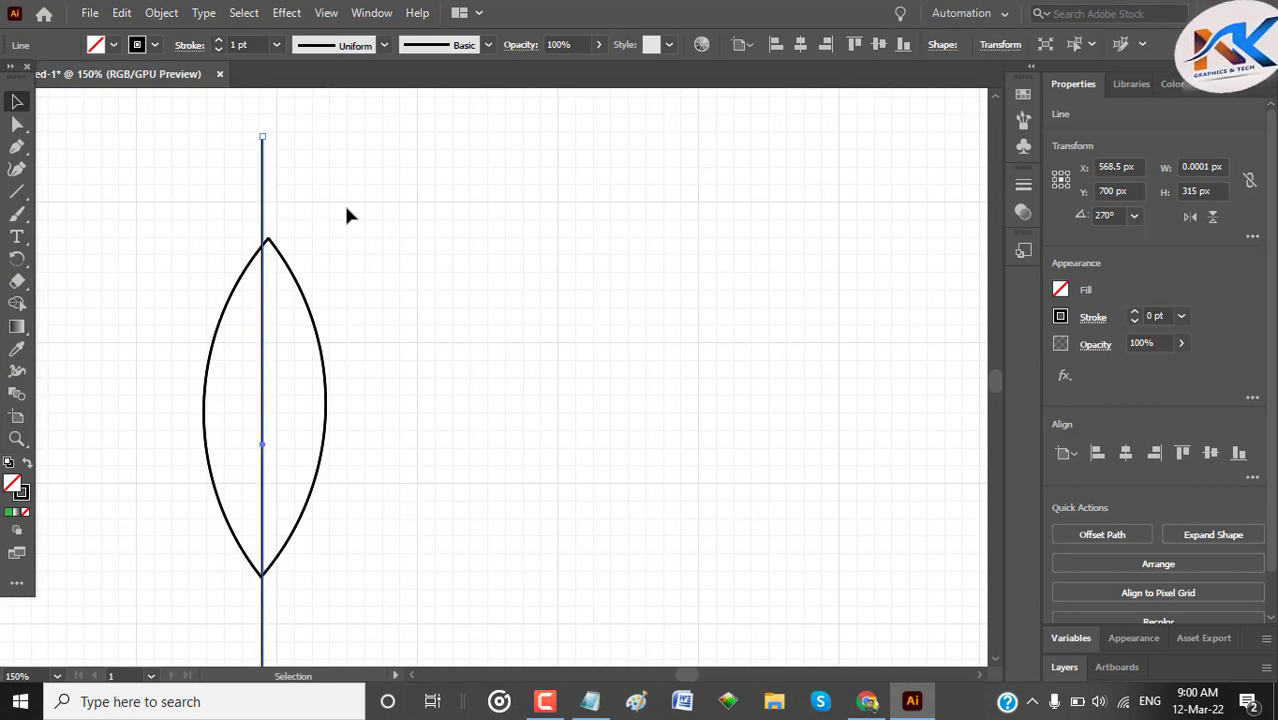
drag(270, 130, 271, 121)
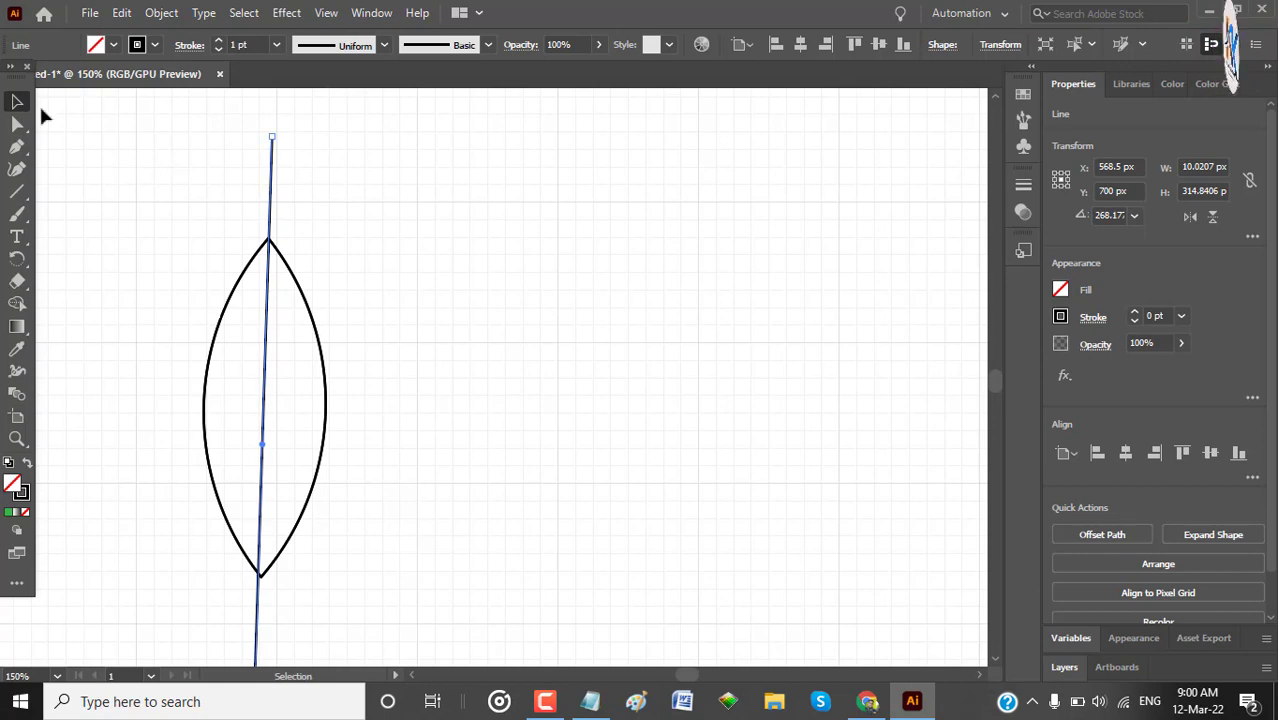
Step: Trim the ends of the line that extend beyond the leaf outline with the Shape Builder tool
scroll(362, 231, down, 5)
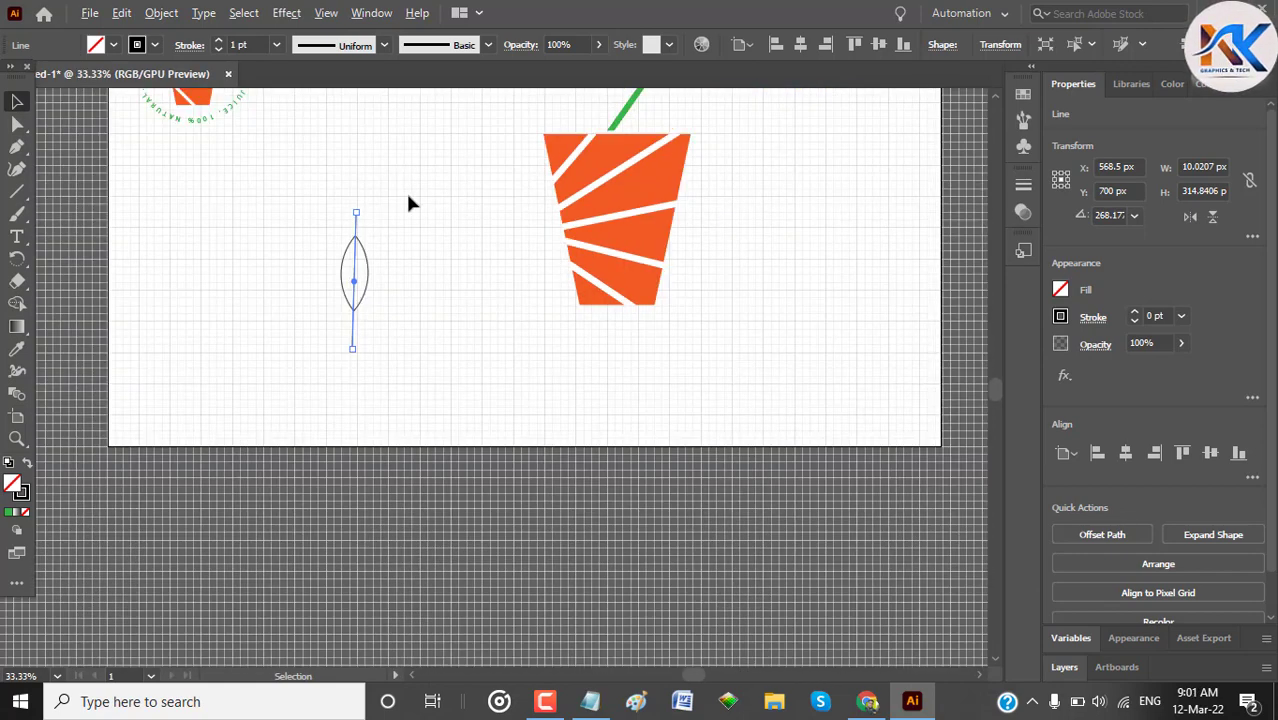
drag(304, 184, 411, 385)
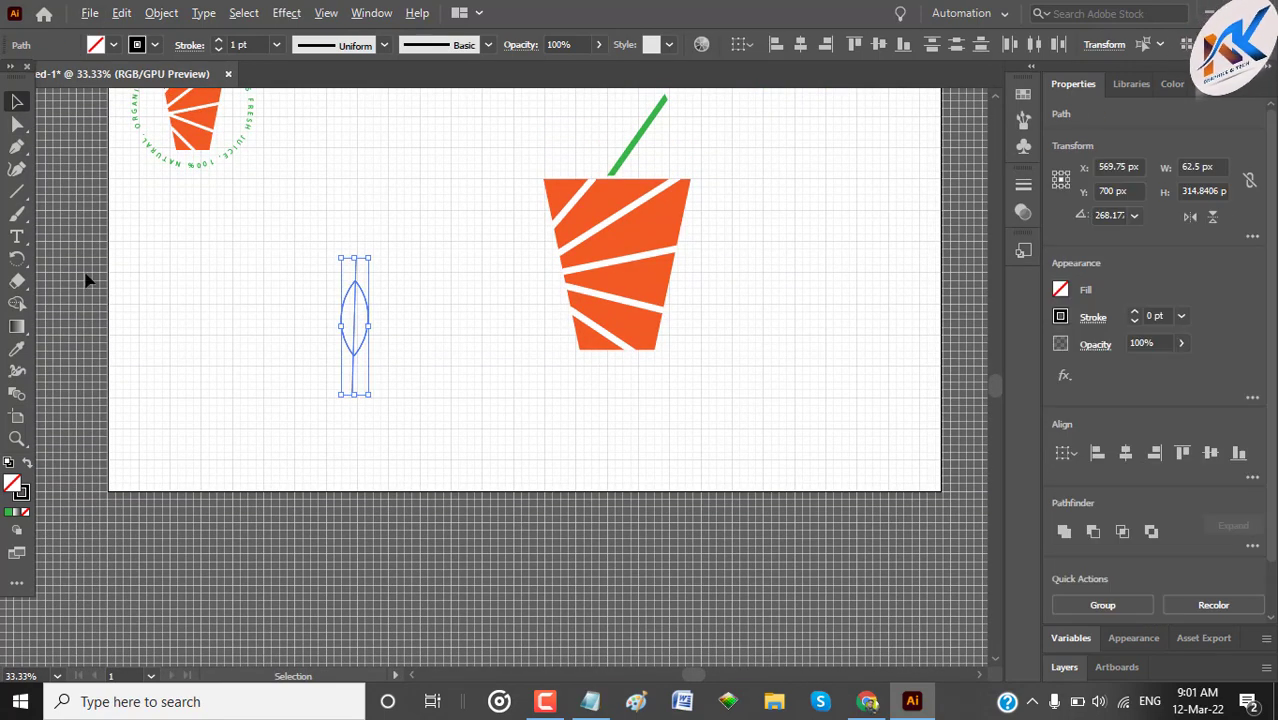
click(18, 303)
alt+click(355, 380)
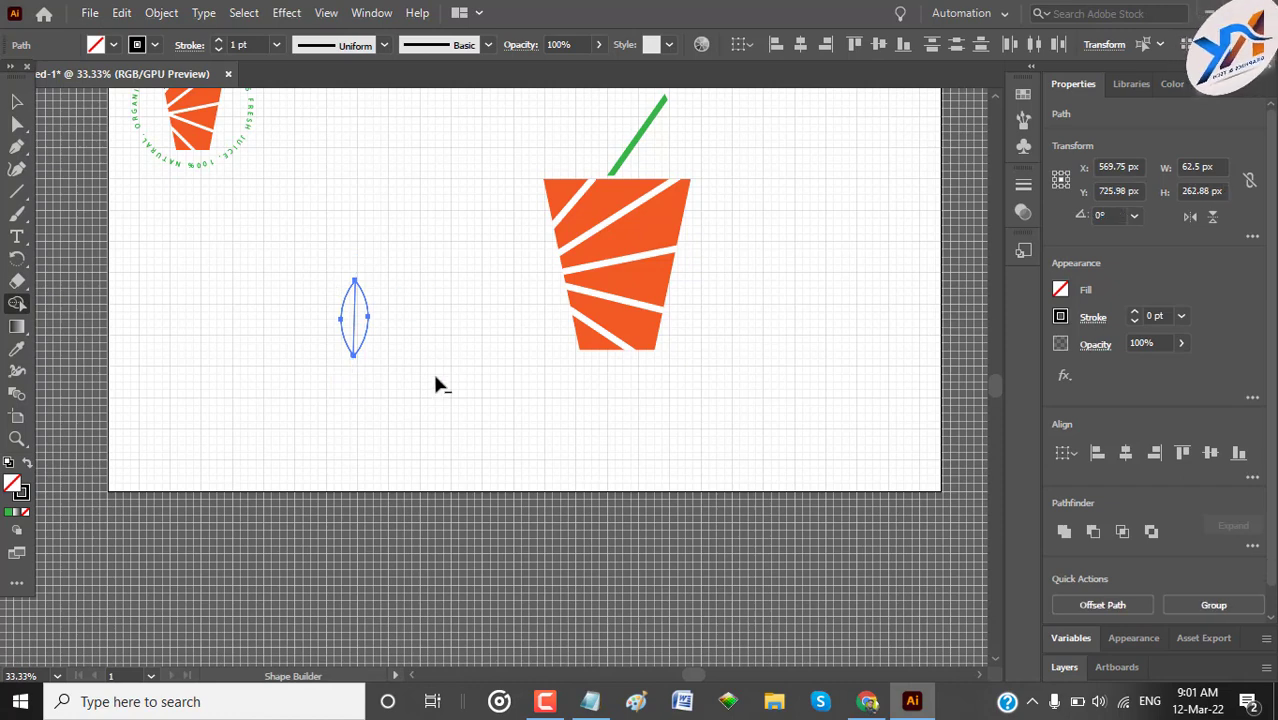
Step: Fill the leaf's left half with green and its right half with a darker green using the Shape Builder tool
click(1061, 290)
click(889, 374)
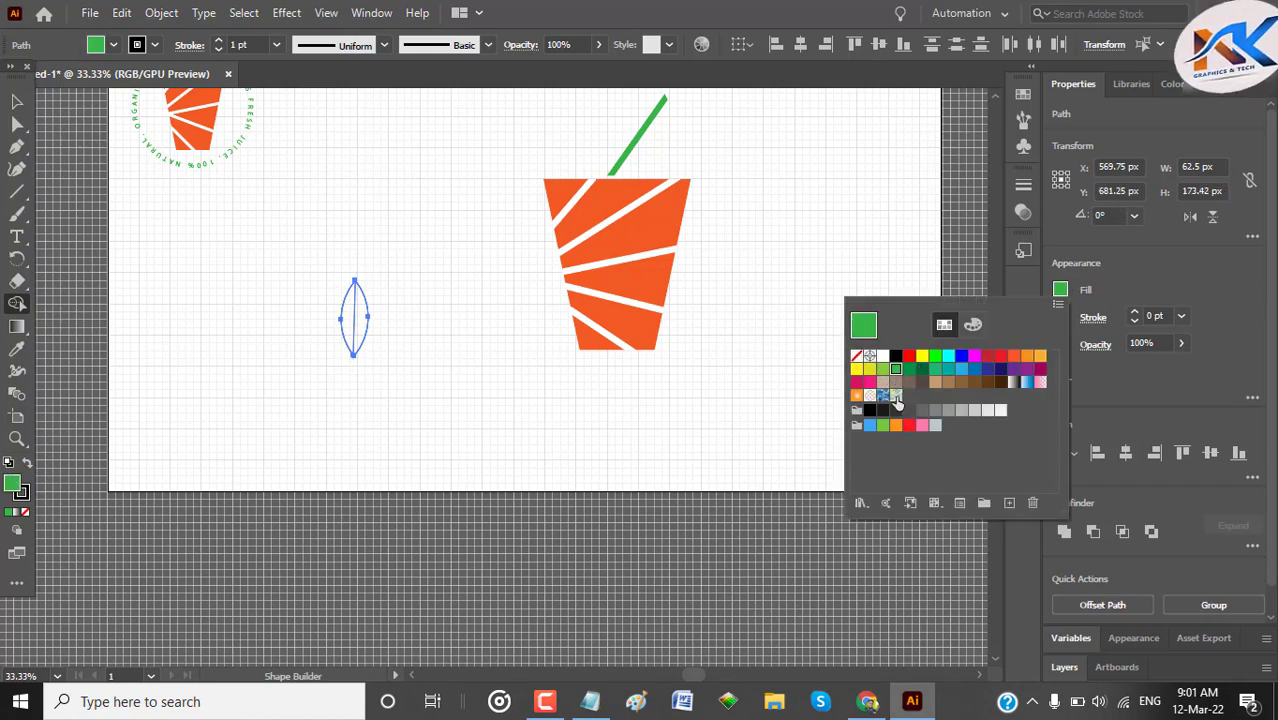
click(348, 332)
click(1060, 290)
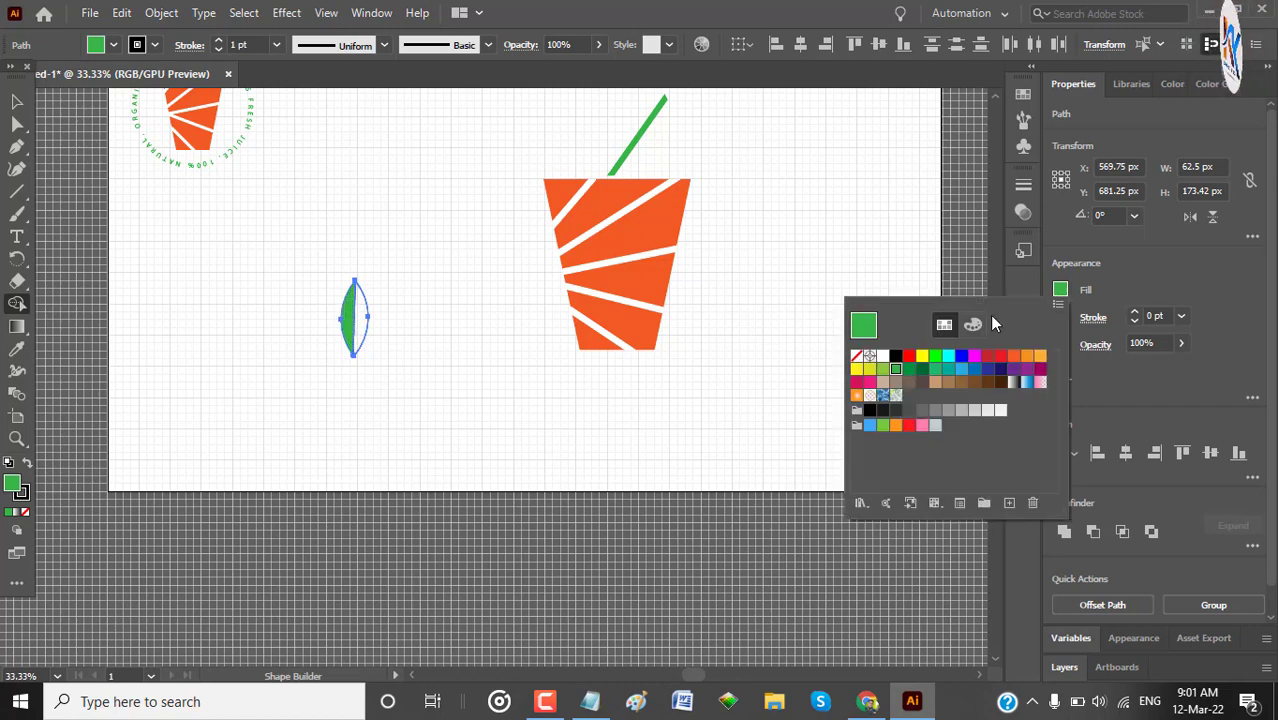
click(912, 372)
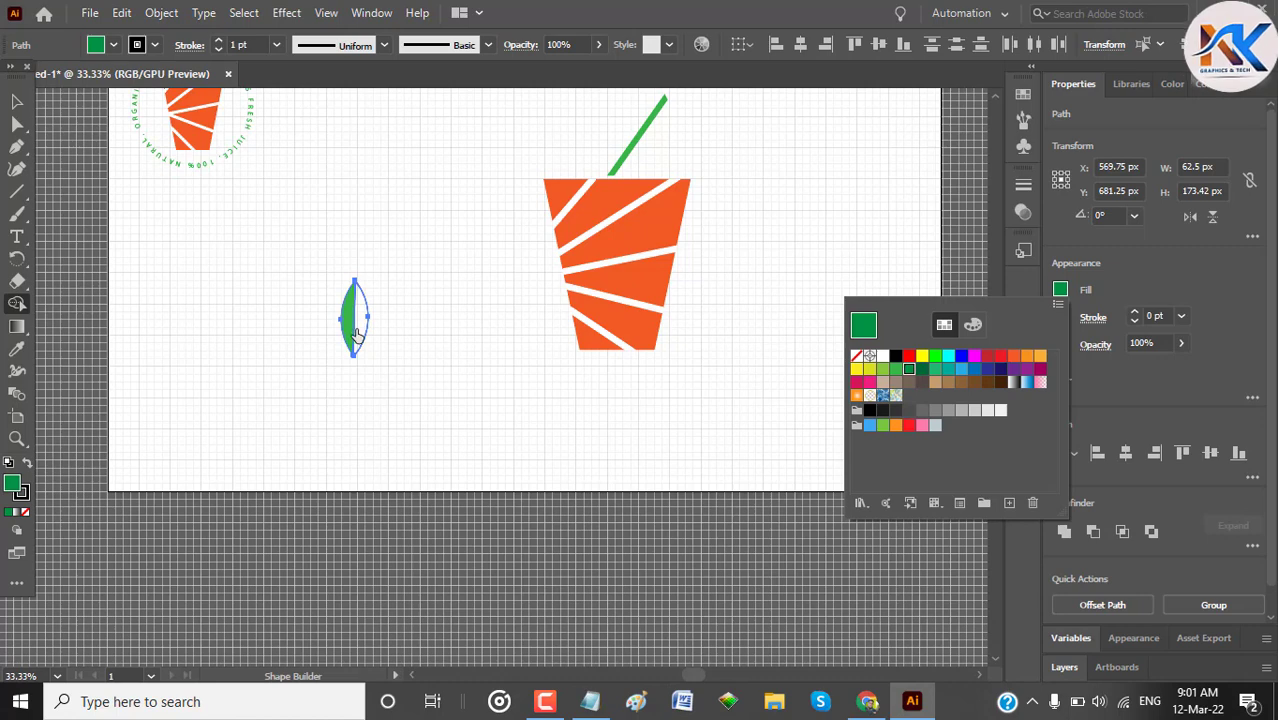
click(363, 343)
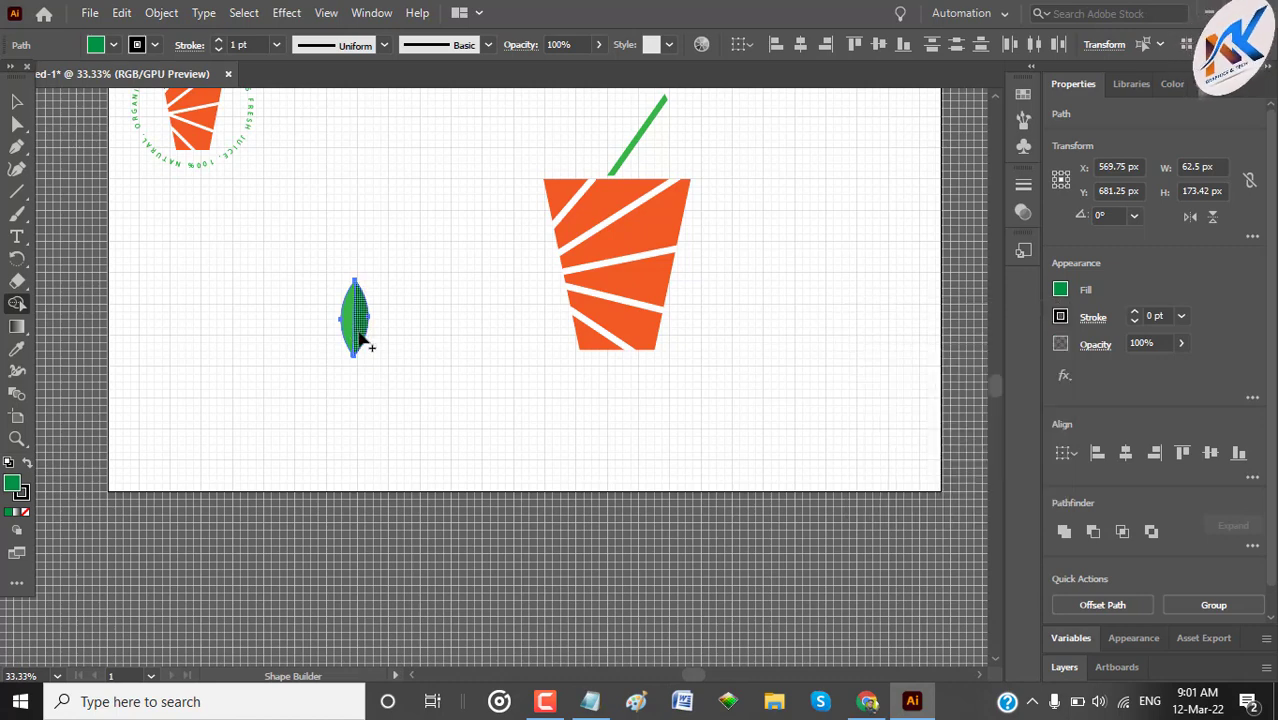
Step: Set the stroke weight of both leaf halves to 0 to remove their black outline
click(17, 101)
click(375, 256)
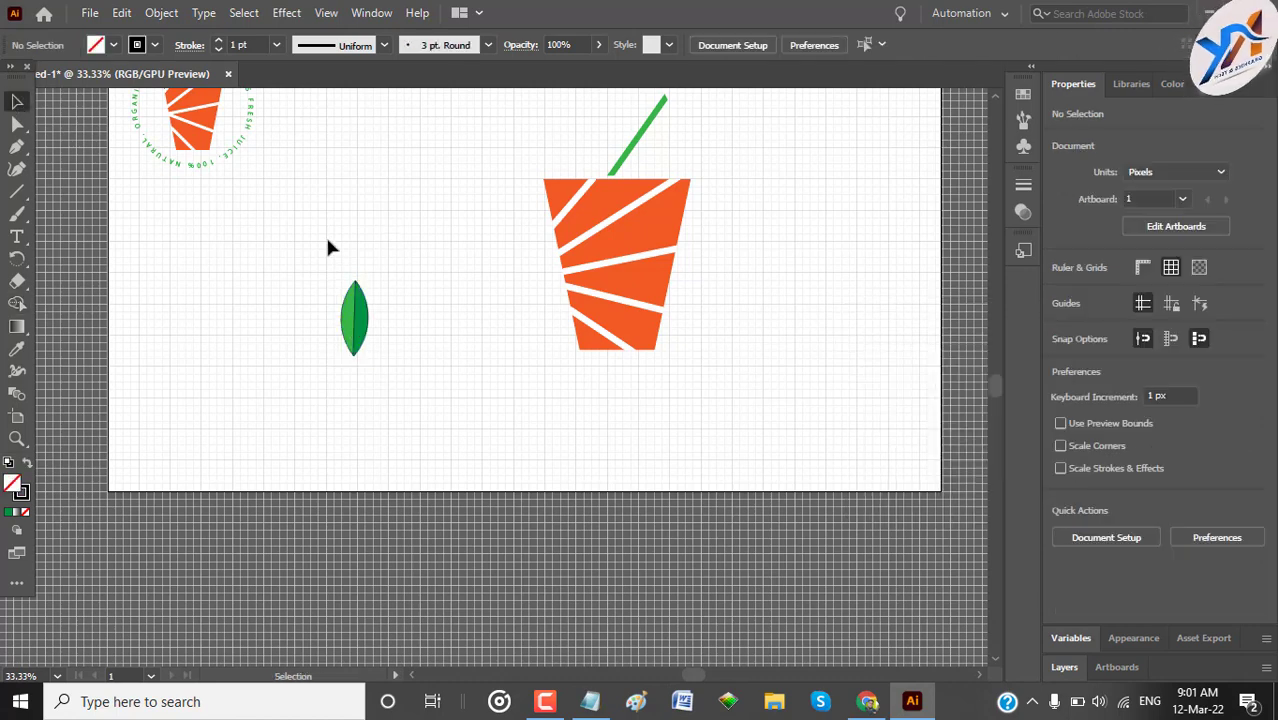
drag(328, 245, 415, 398)
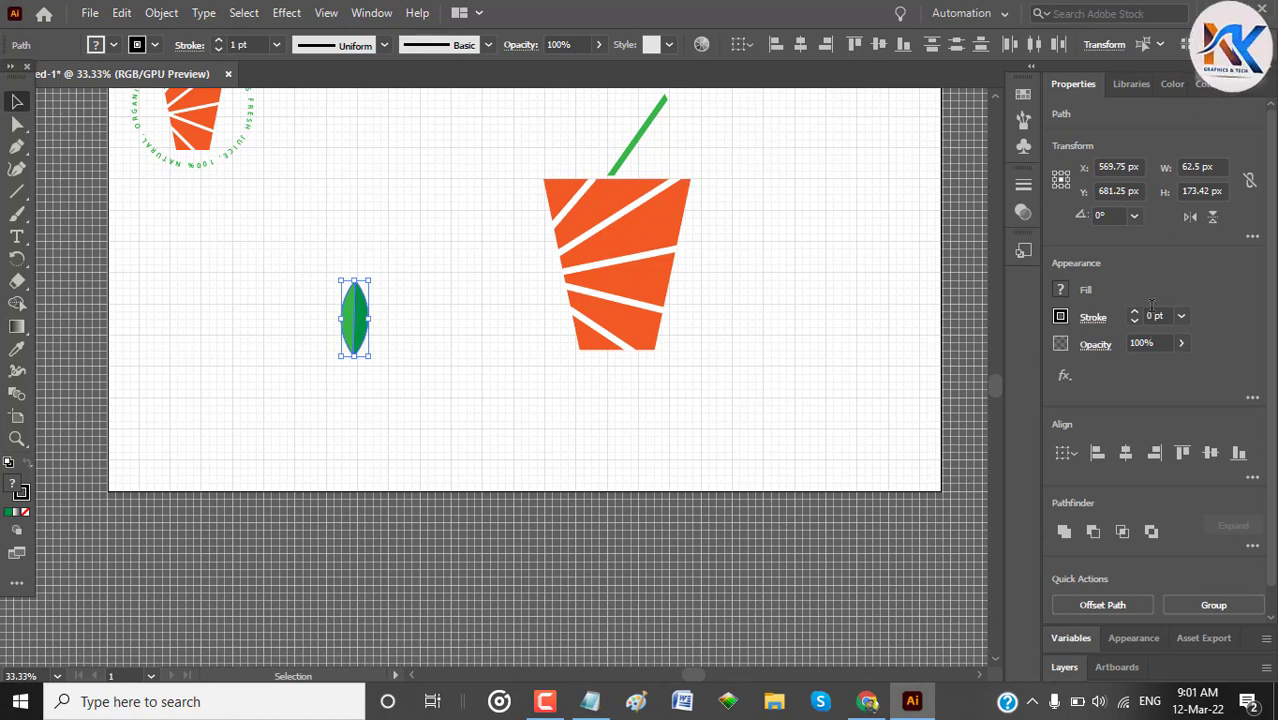
click(1154, 318)
key(Return)
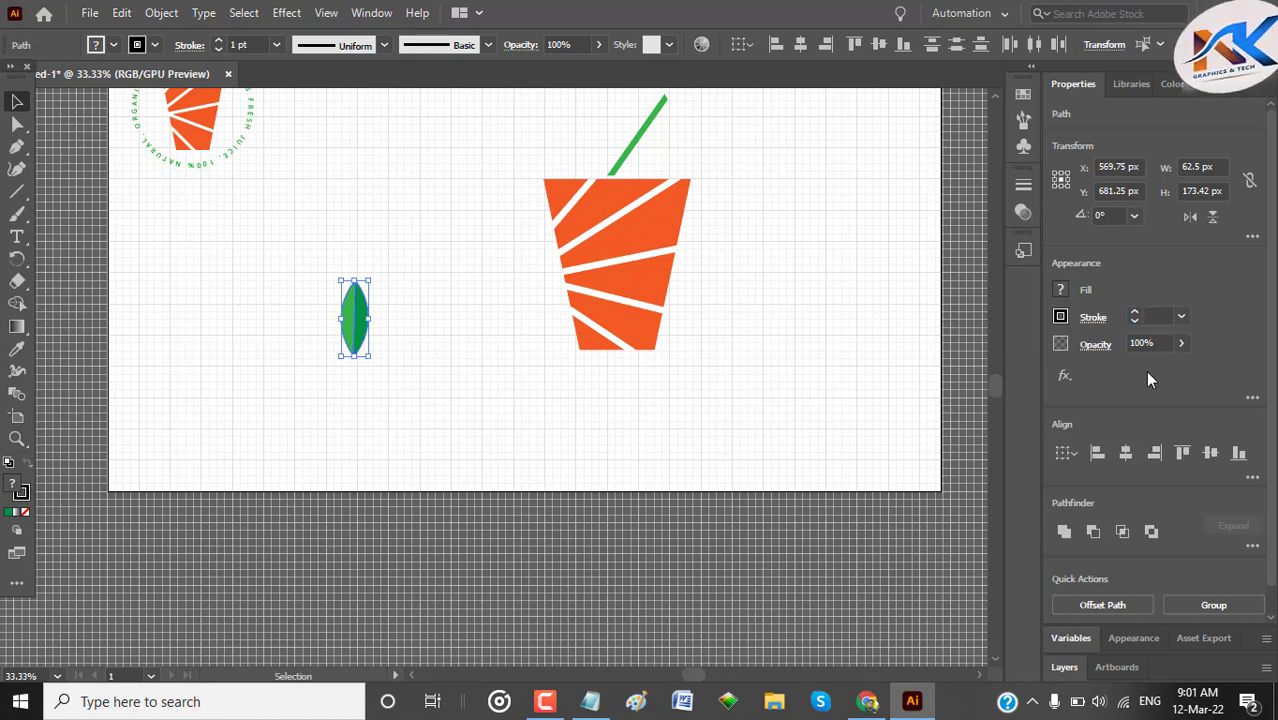
click(342, 200)
click(364, 333)
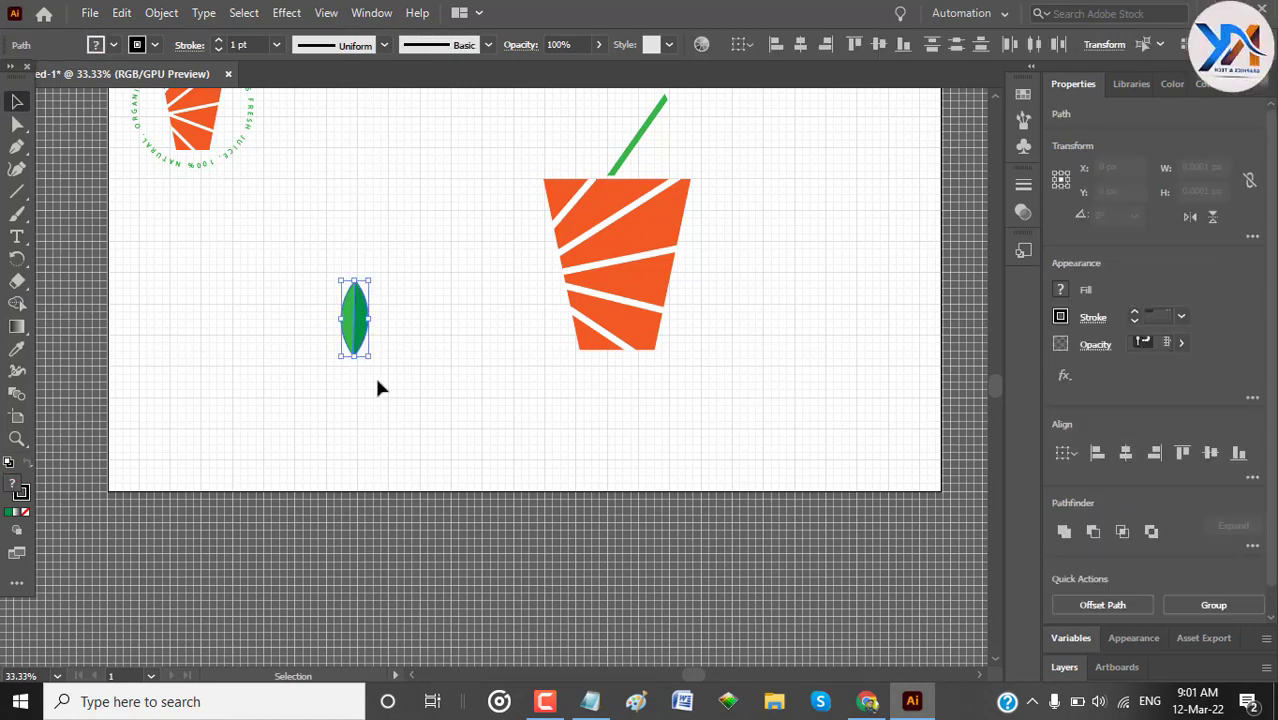
click(1159, 316)
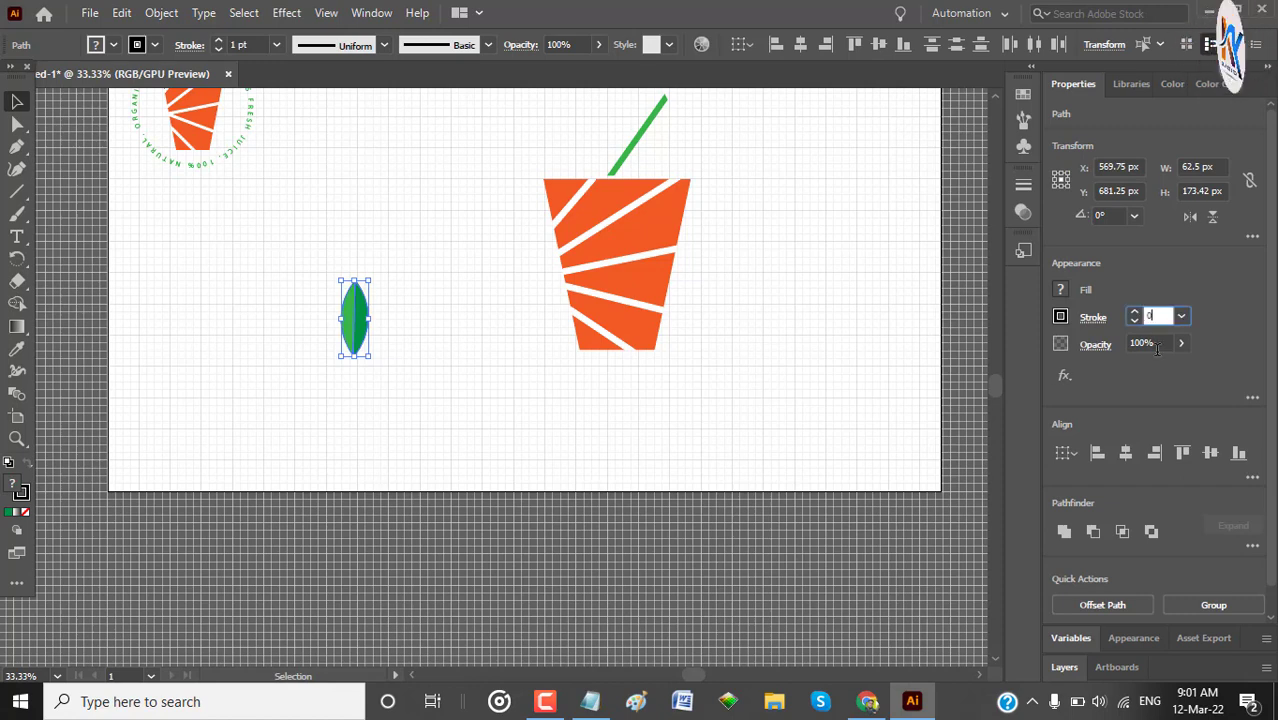
text(0)
key(Return)
click(339, 421)
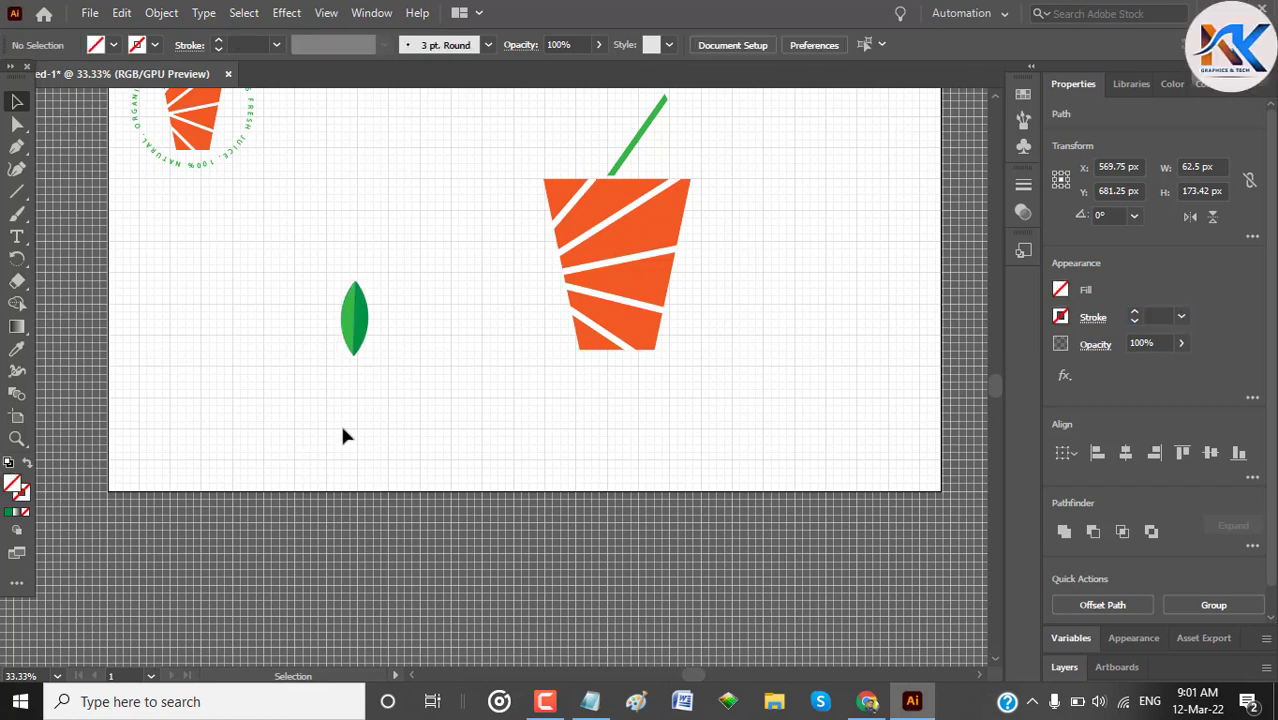
Step: Rotate the leaf so its darker half faces up and to the left, and place it beside the straw above the cup
click(355, 300)
drag(391, 298, 304, 364)
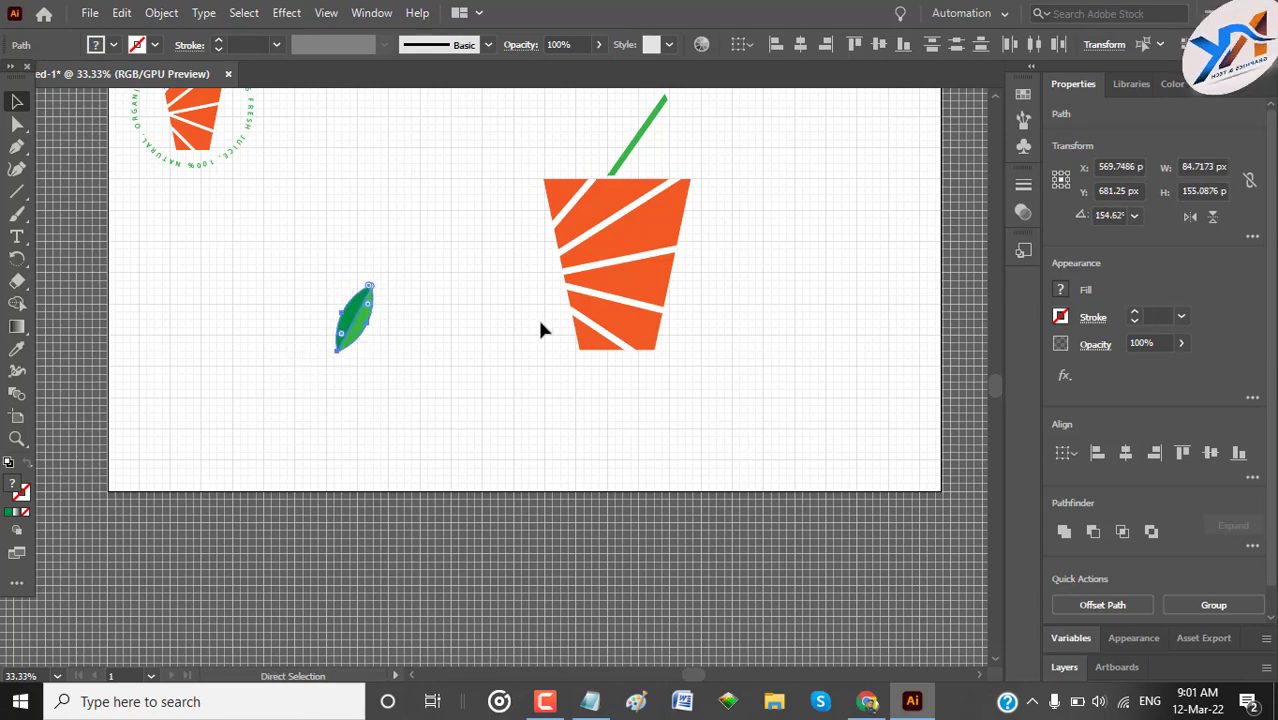
key(ctrl+0)
drag(300, 478, 668, 246)
click(704, 216)
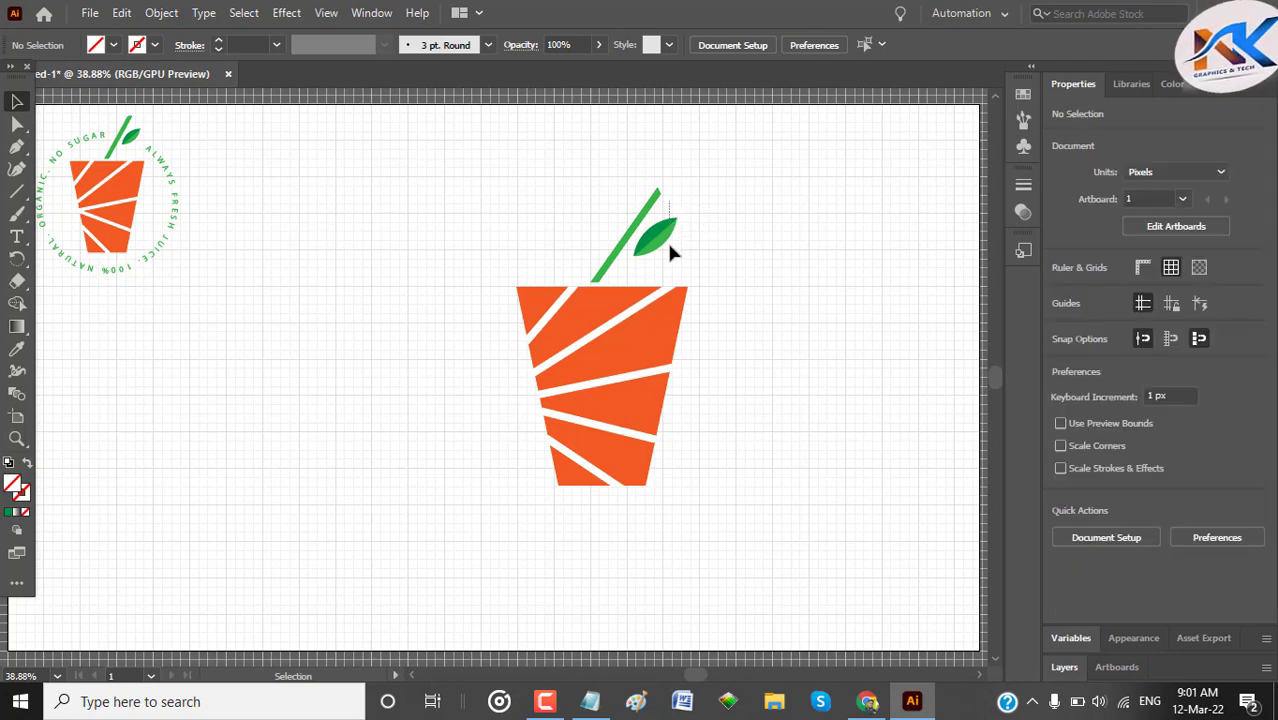
drag(661, 203, 662, 249)
click(745, 253)
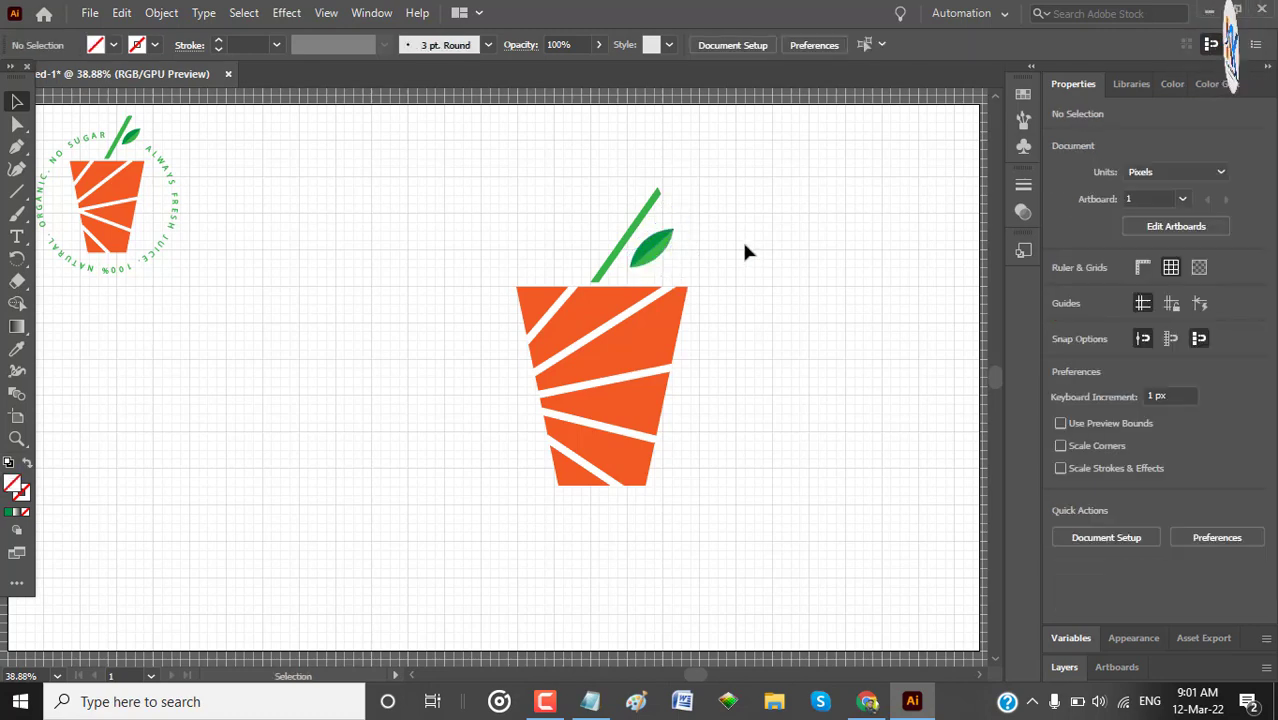
Step: Group the striped cup, the straw and the leaf of the large drawing into one object
key(ctrl+0)
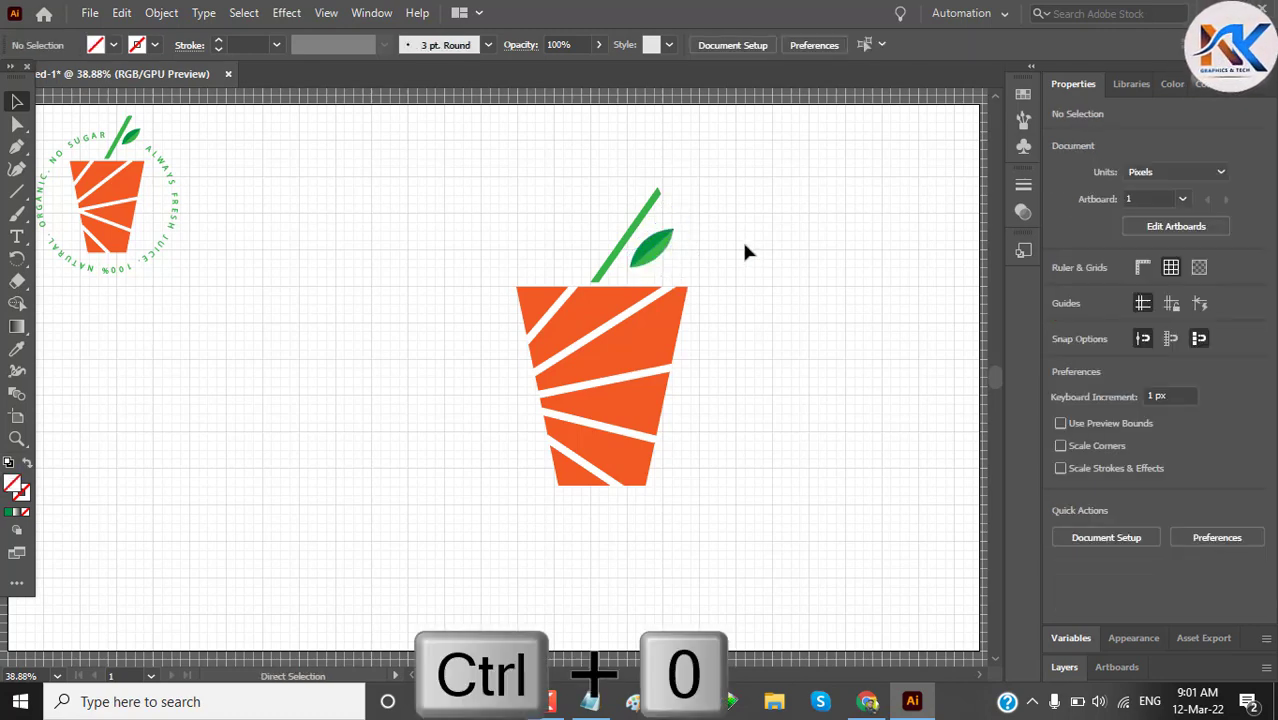
click(17, 192)
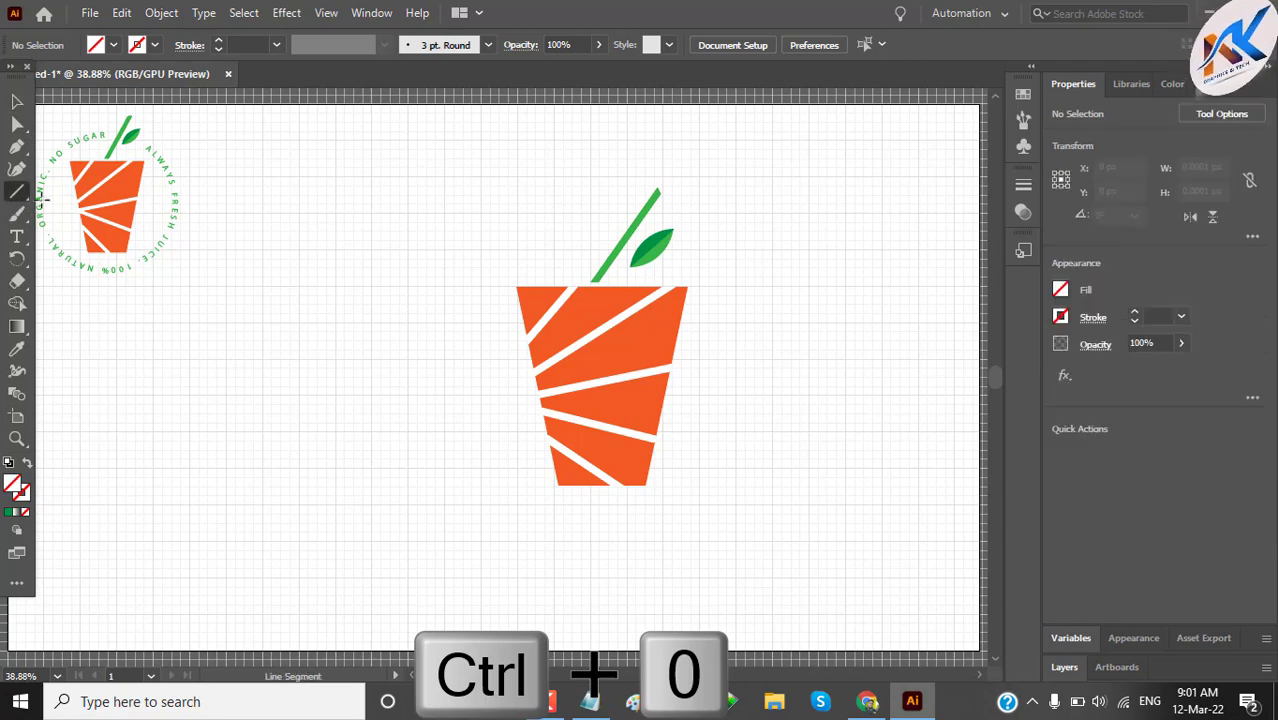
right_click(12, 196)
click(75, 214)
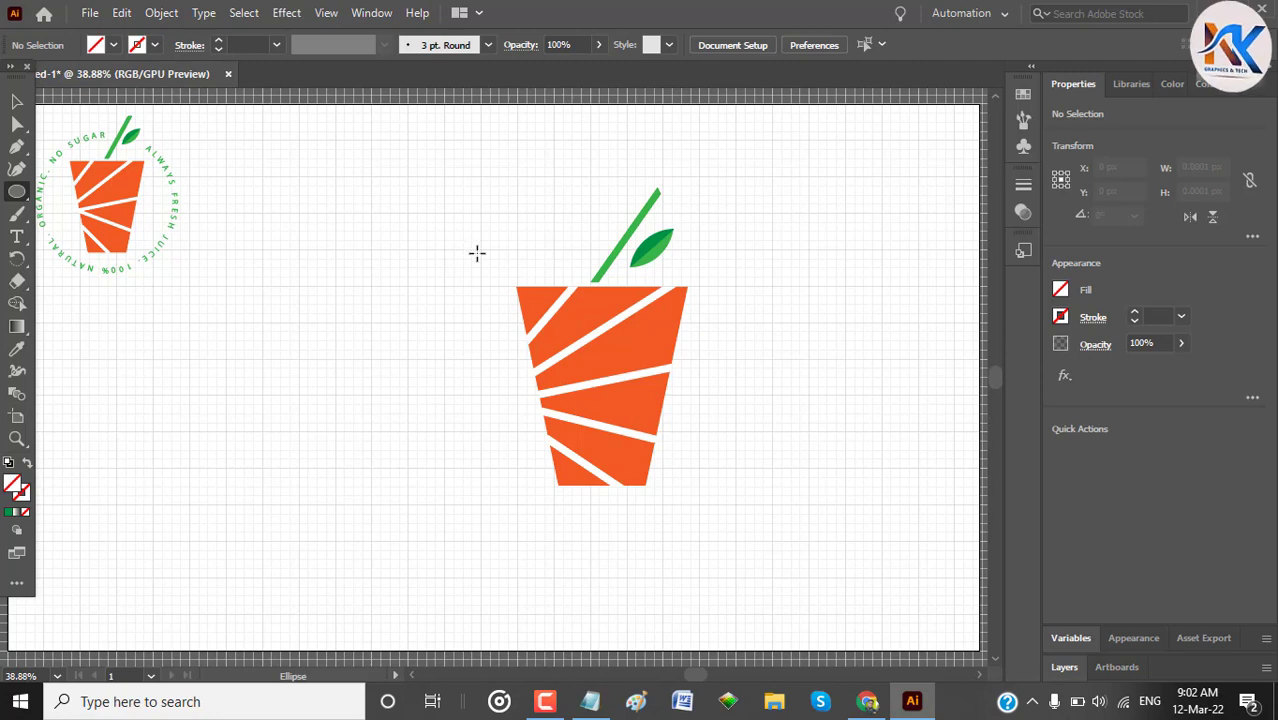
key(v)
drag(416, 172, 764, 486)
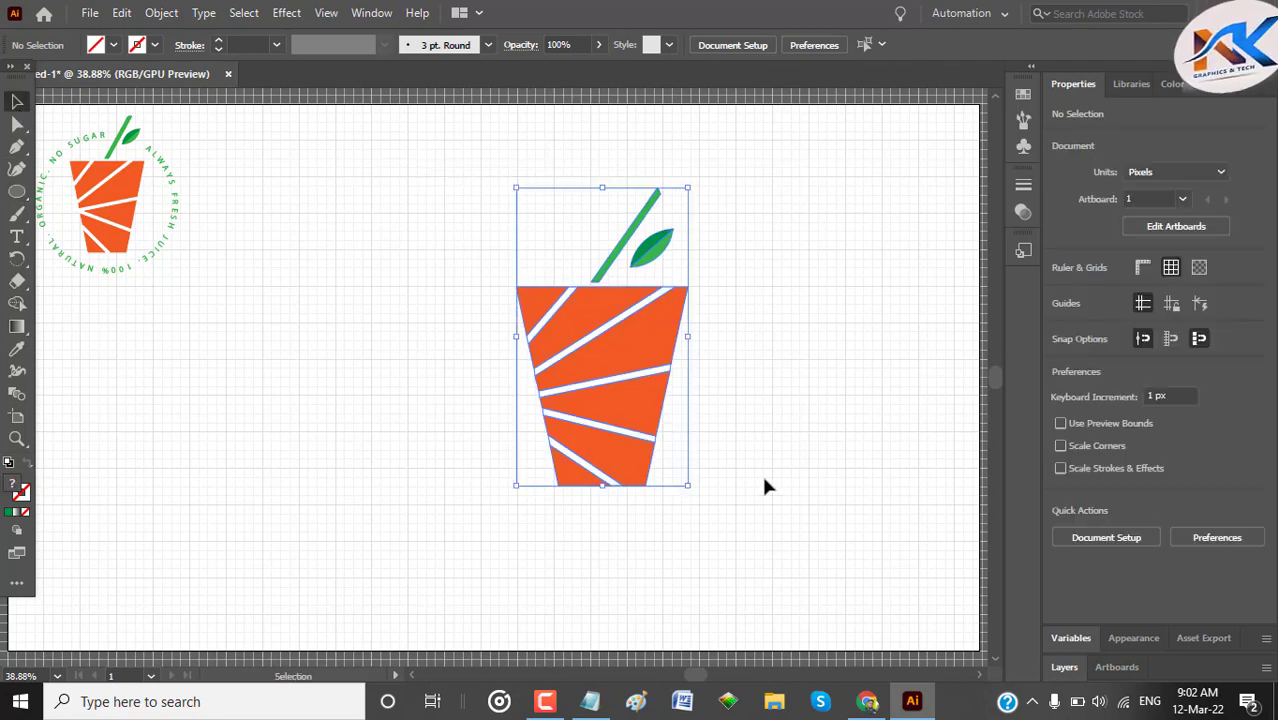
key(ctrl+g)
click(759, 460)
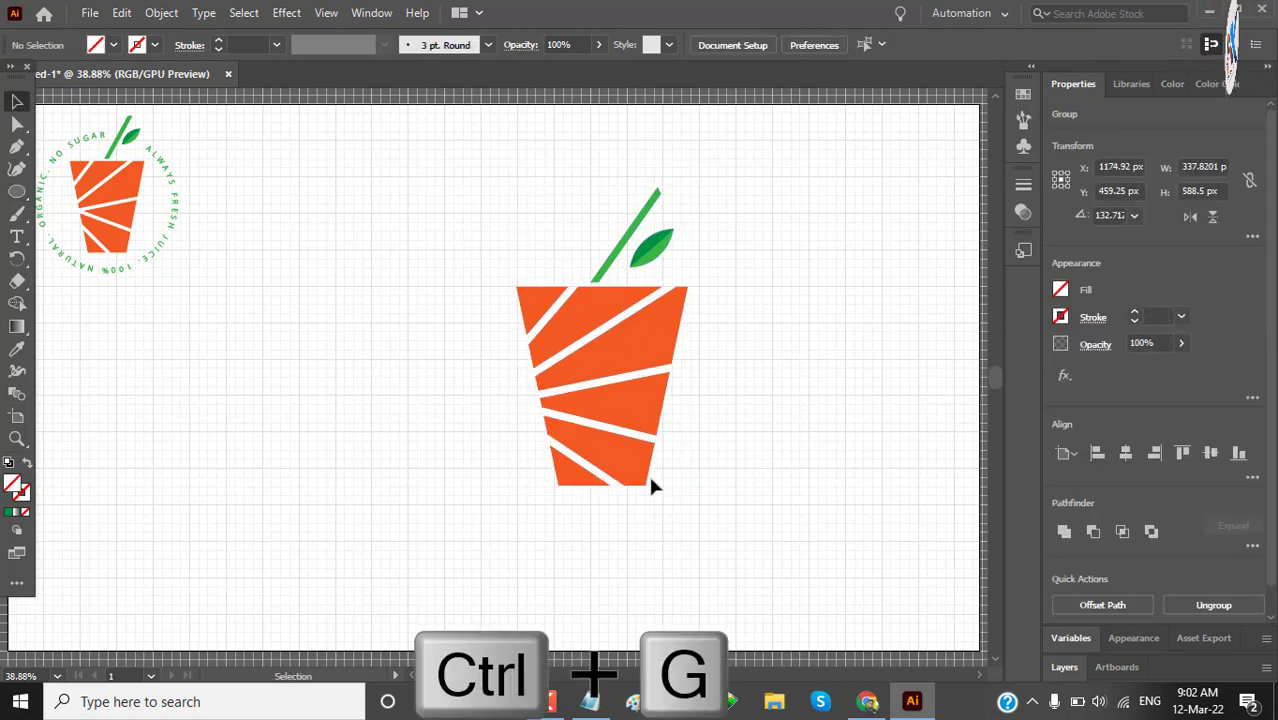
Step: Draw a circle about 559 px in diameter around the cup with the Ellipse tool
click(17, 191)
drag(472, 227, 742, 511)
Step: Try to centre the circle and the cup artwork horizontally while they are selected with the Direct Selection tool
click(17, 124)
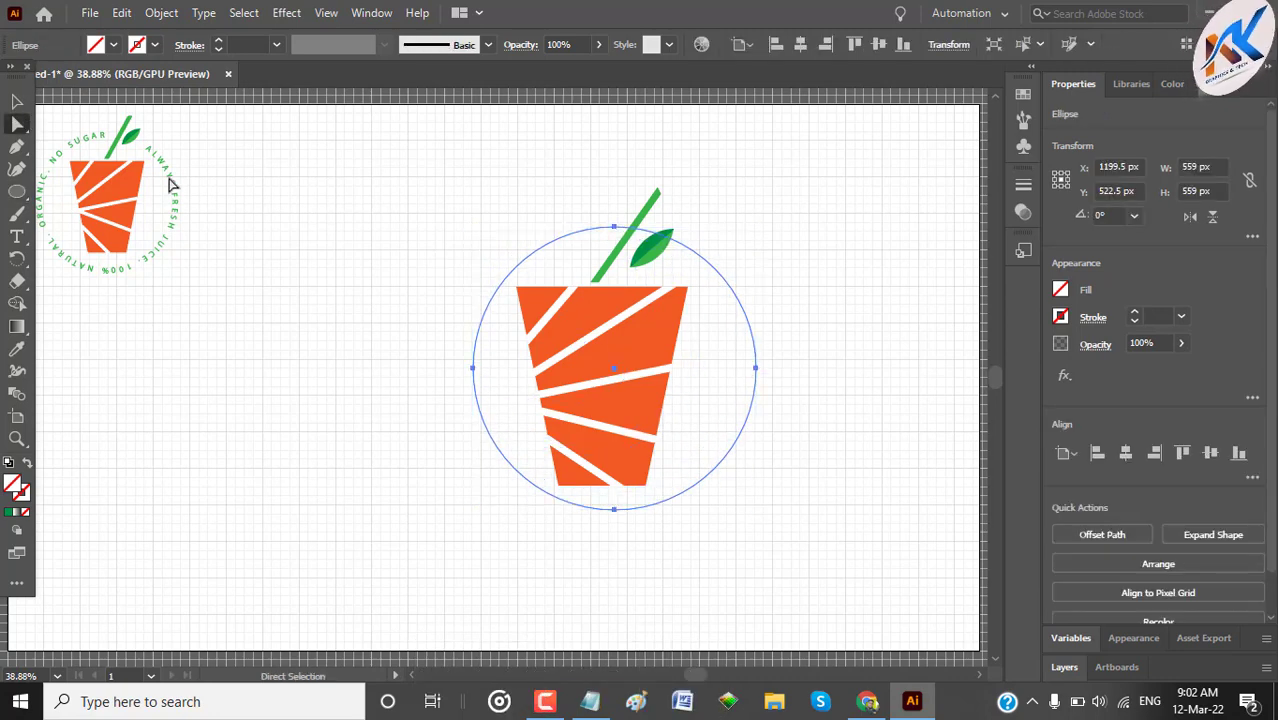
click(252, 230)
drag(440, 158, 760, 556)
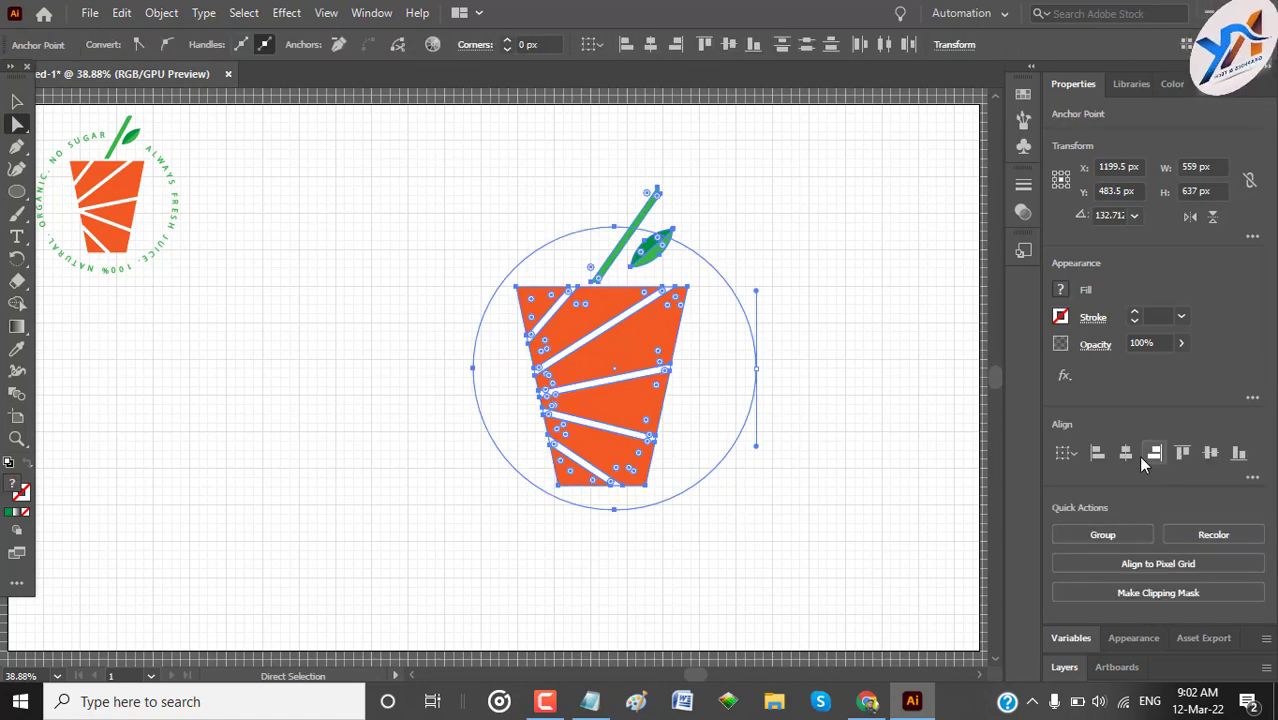
click(1126, 453)
key(ctrl+z)
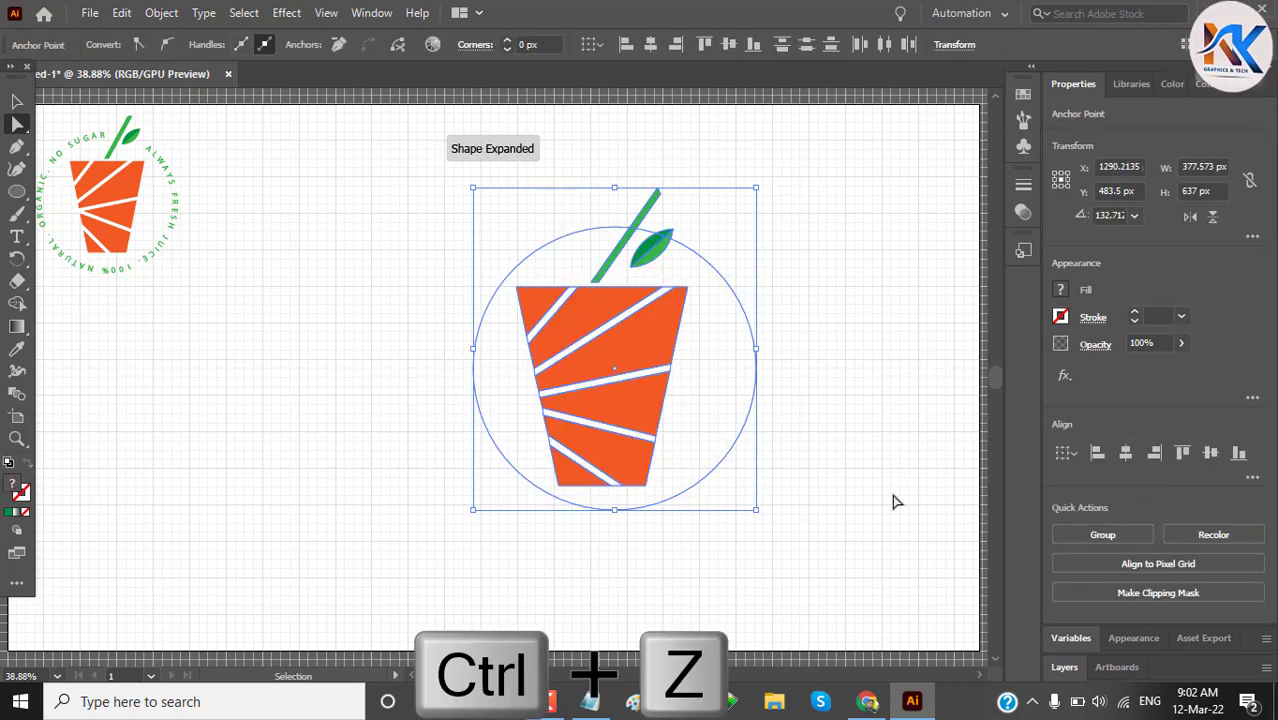
key(ctrl+z)
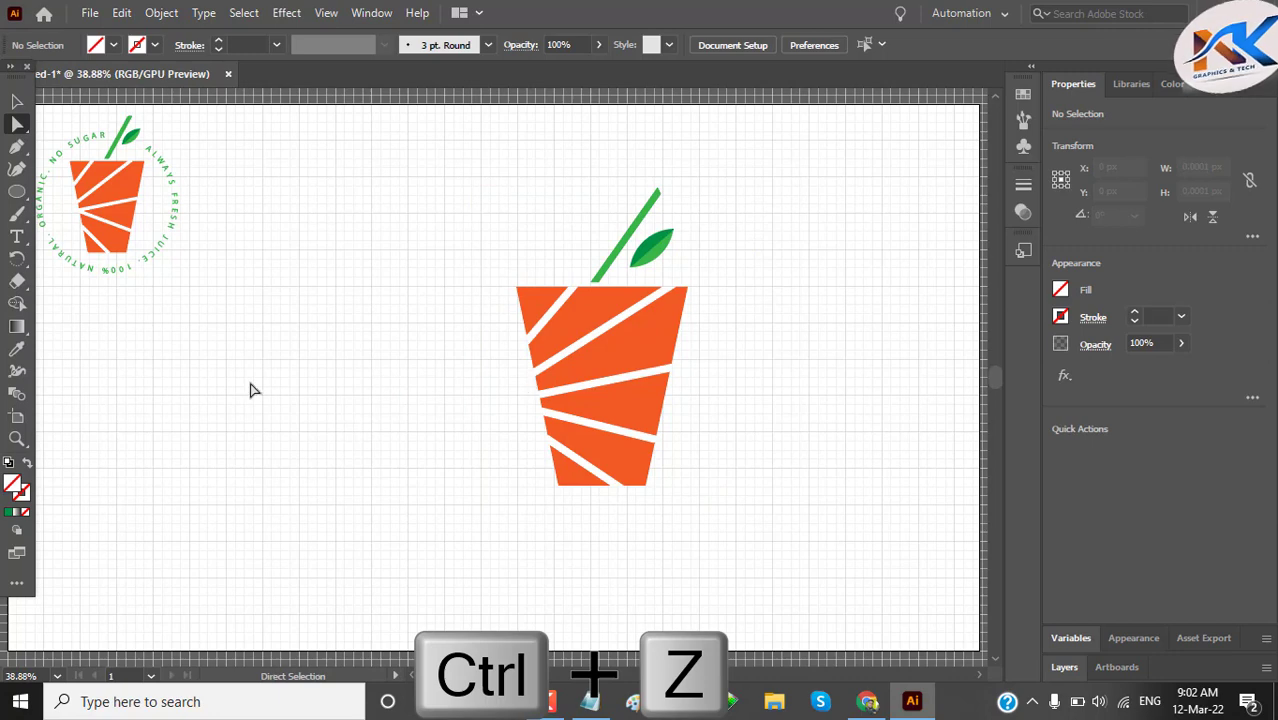
Step: Align the whole circle and the grouped cup artwork on their horizontal centres
click(17, 101)
drag(443, 166, 838, 612)
click(1126, 454)
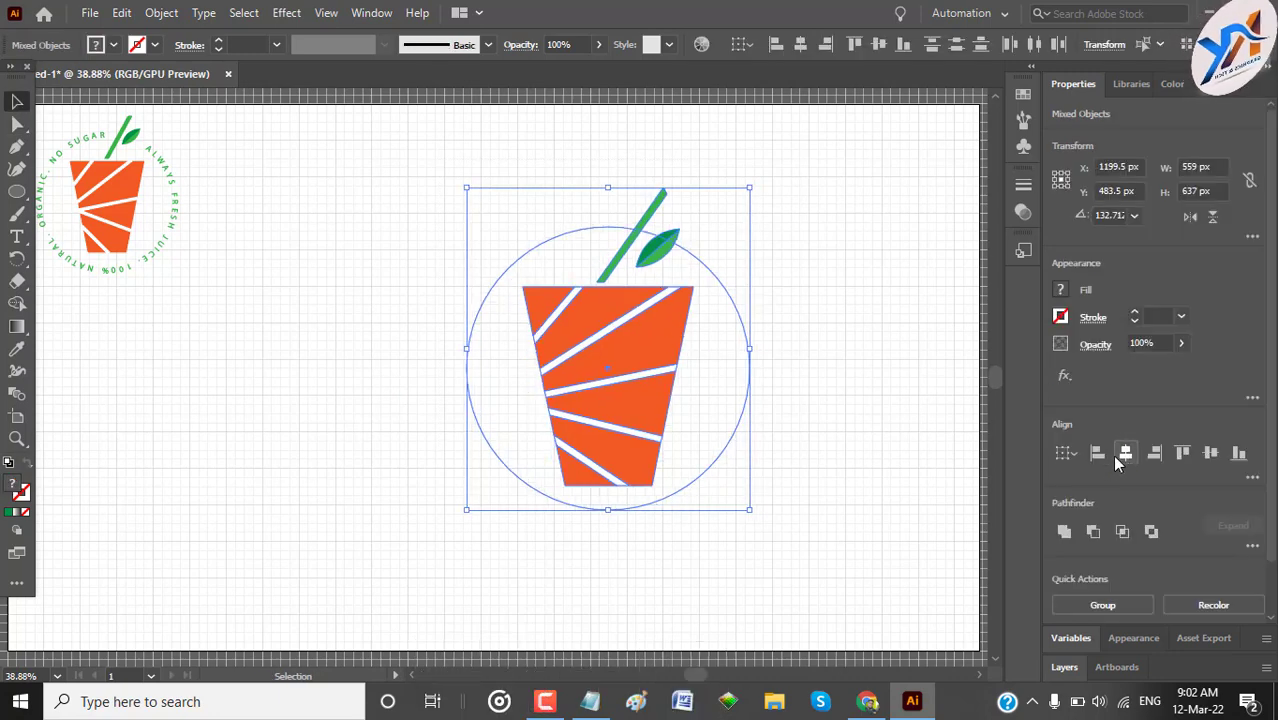
click(893, 338)
Step: Give the circle around the cup a 1 pt black stroke
drag(716, 236, 805, 546)
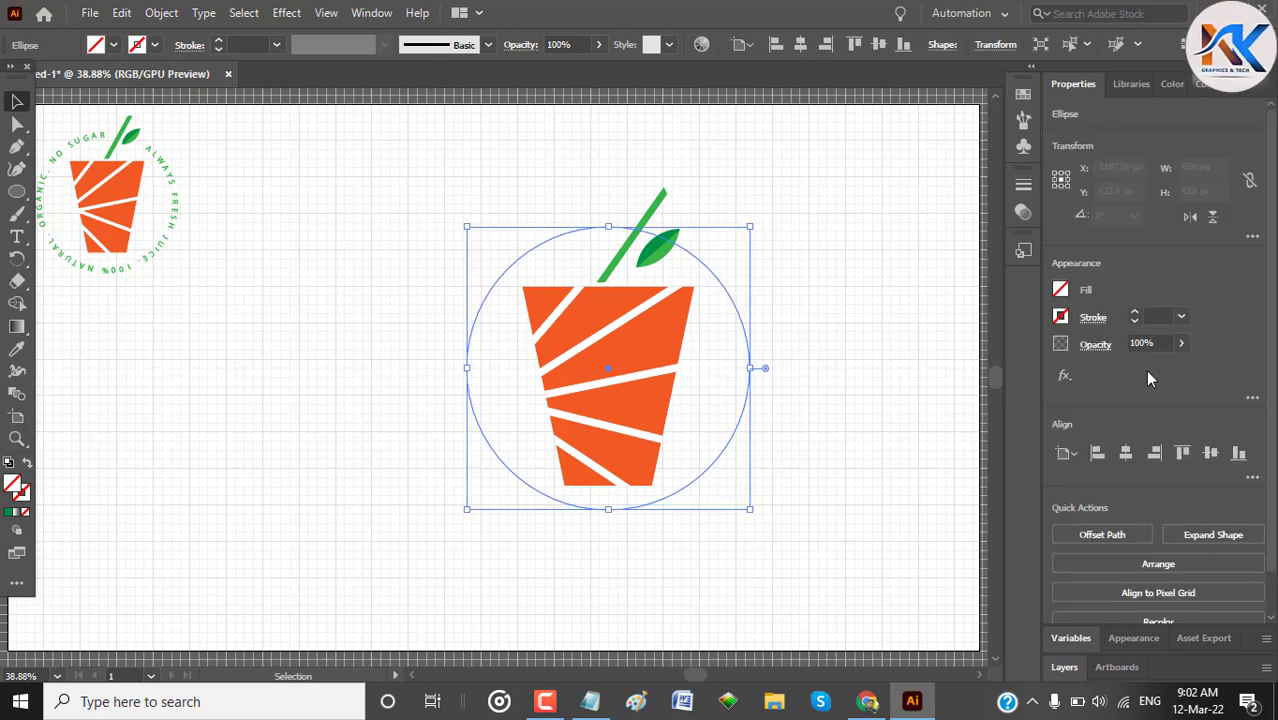
click(1158, 317)
text(1)
key(Return)
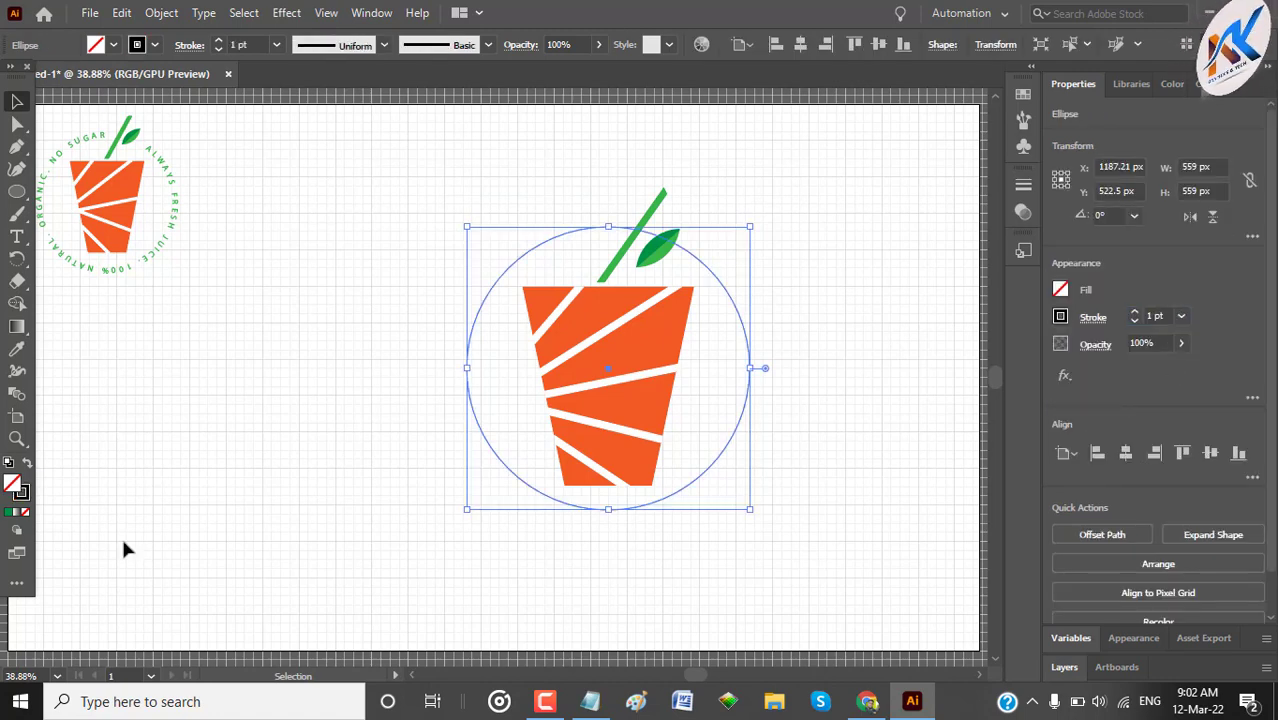
click(831, 303)
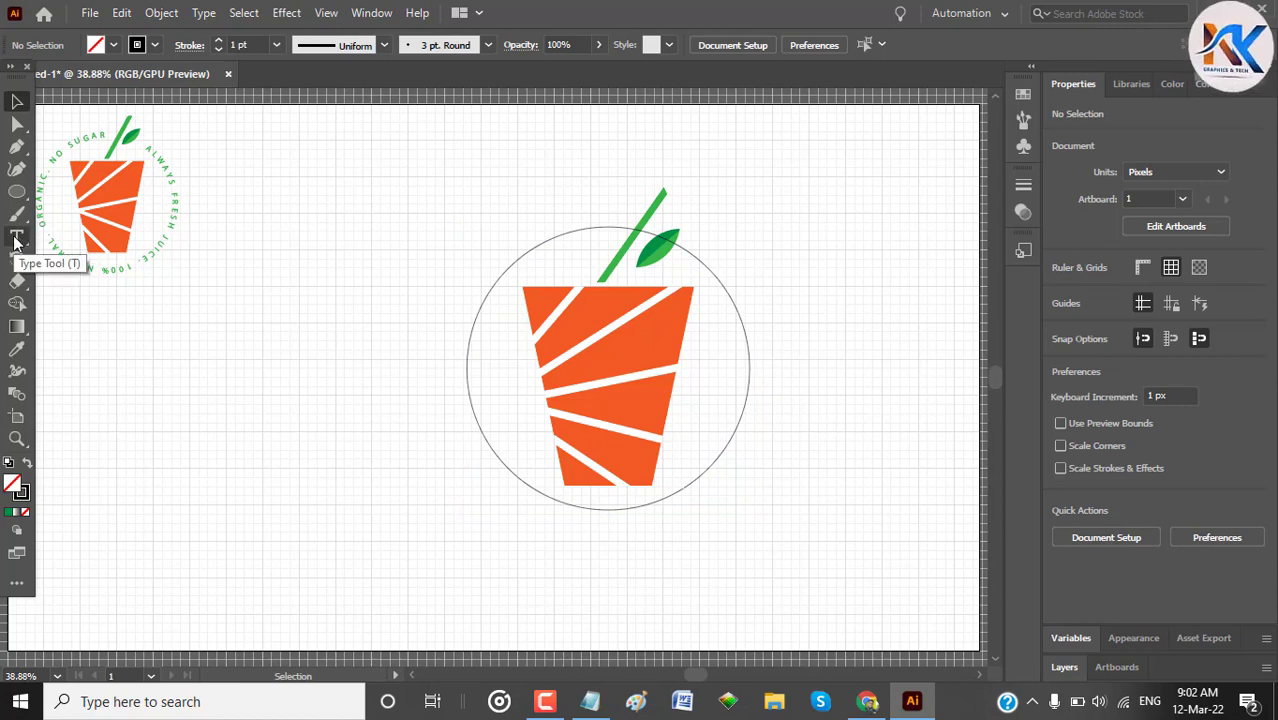
Step: Put the Notepad text "Always fresh juice. 100% natural. organic. no sugar" along the circle with the Type on a Path tool
drag(16, 240, 72, 260)
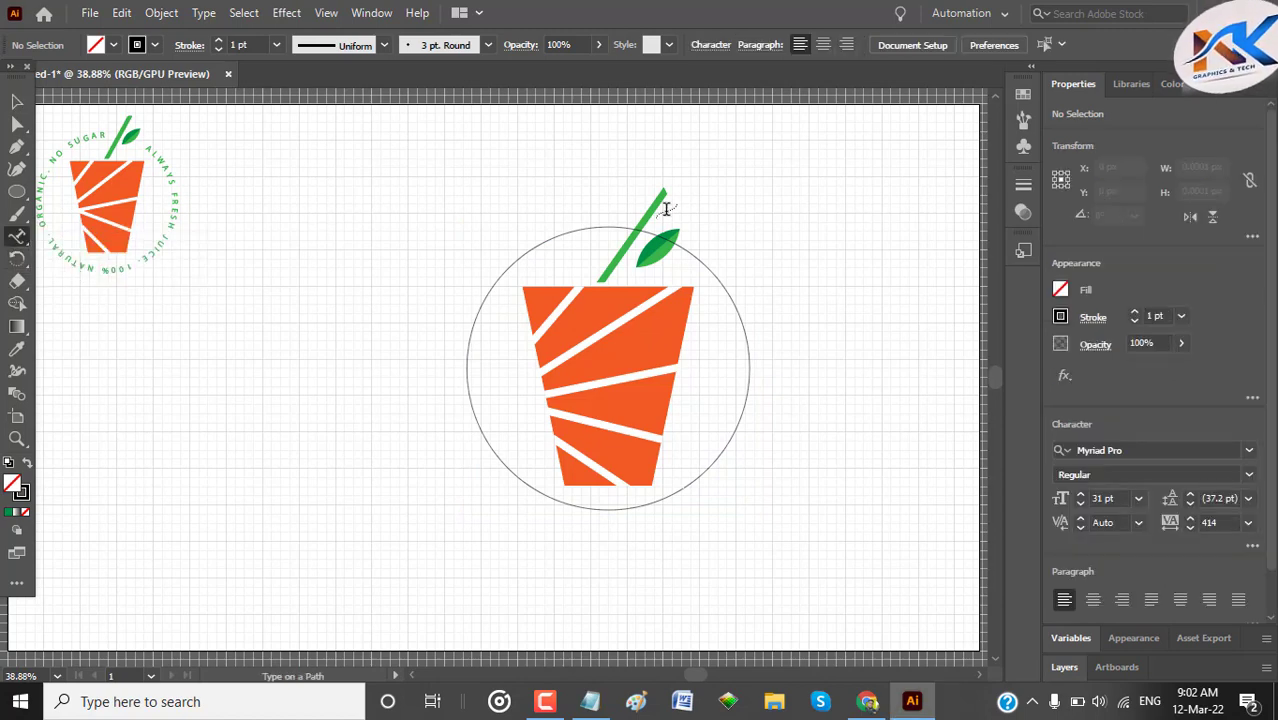
click(694, 254)
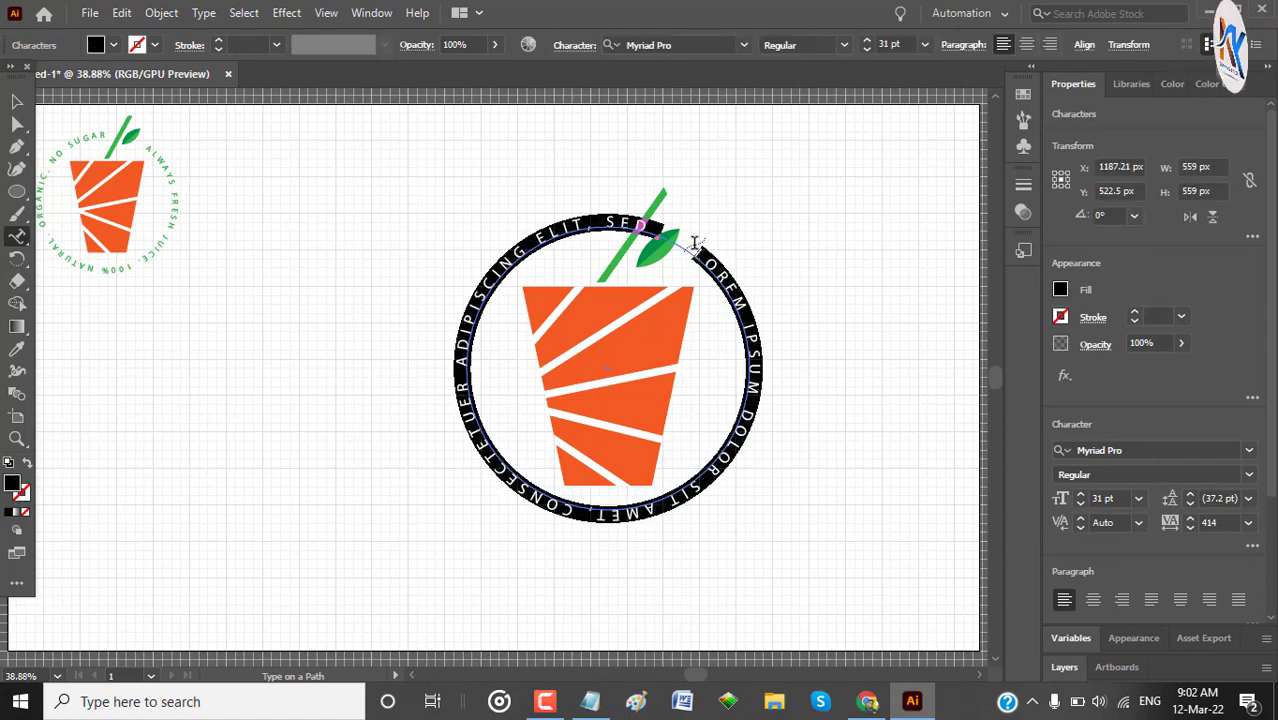
click(590, 701)
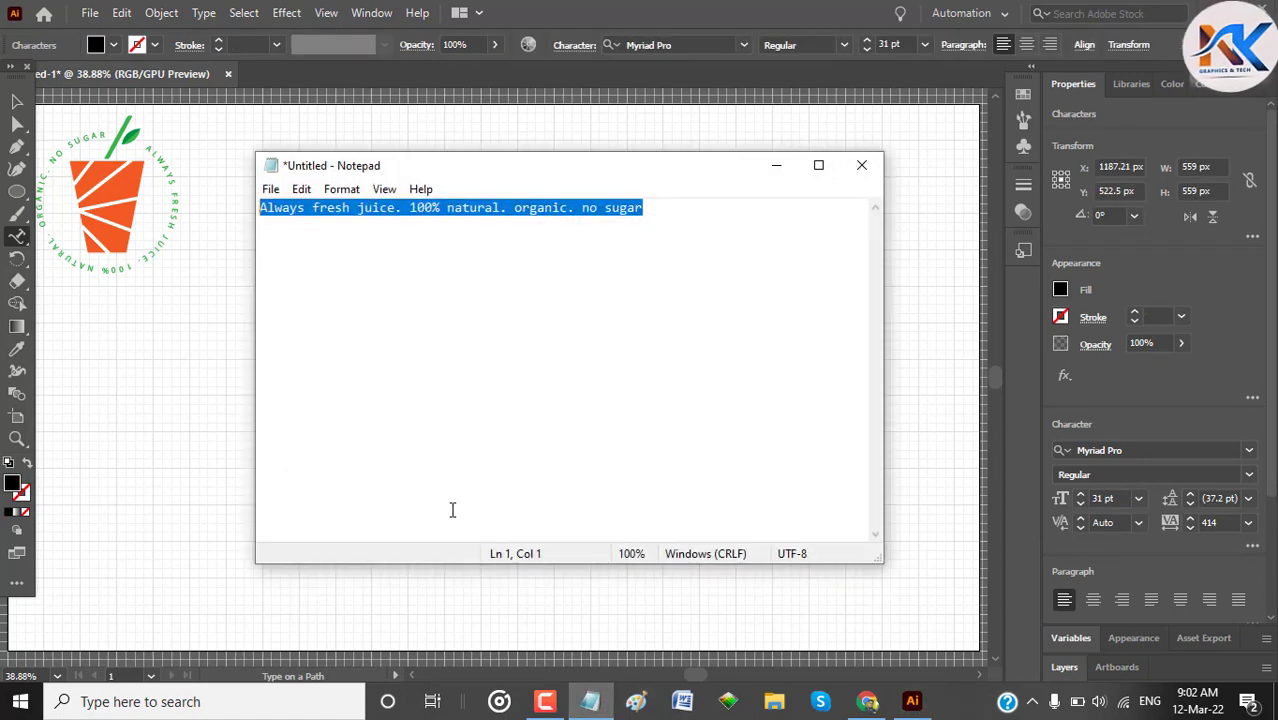
key(ctrl+c)
click(776, 165)
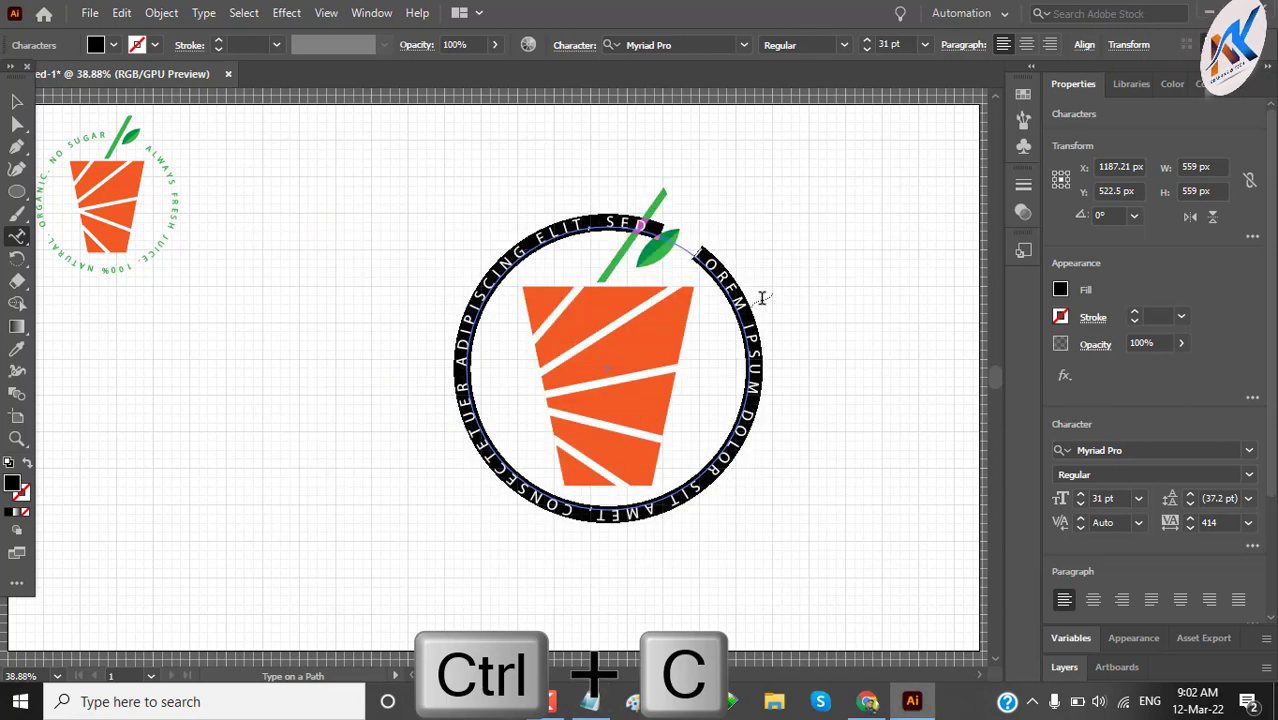
key(ctrl+v)
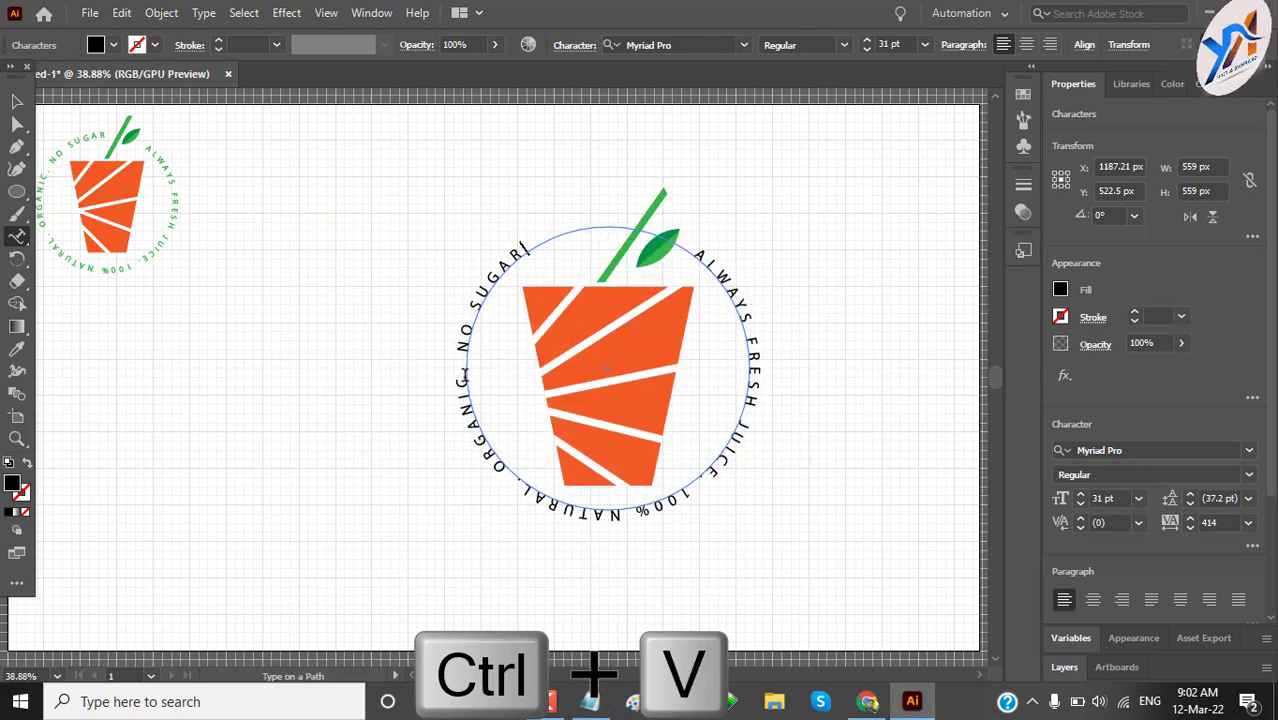
Step: Try to raise the tracking of the circular text to 430 while it is still in text editing
click(1236, 525)
scroll(1236, 525, up, 5)
scroll(1237, 526, up, 5)
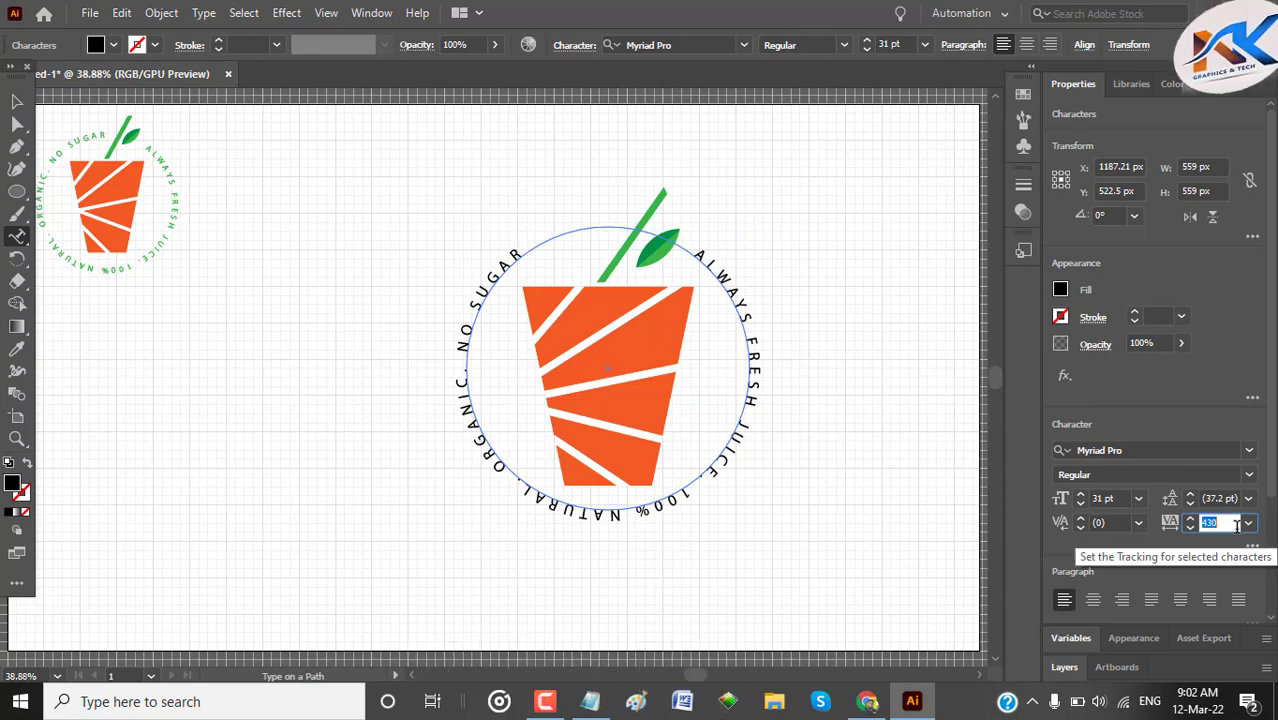
Step: Select the circular text as an object and set its tracking to 538
click(17, 102)
click(731, 163)
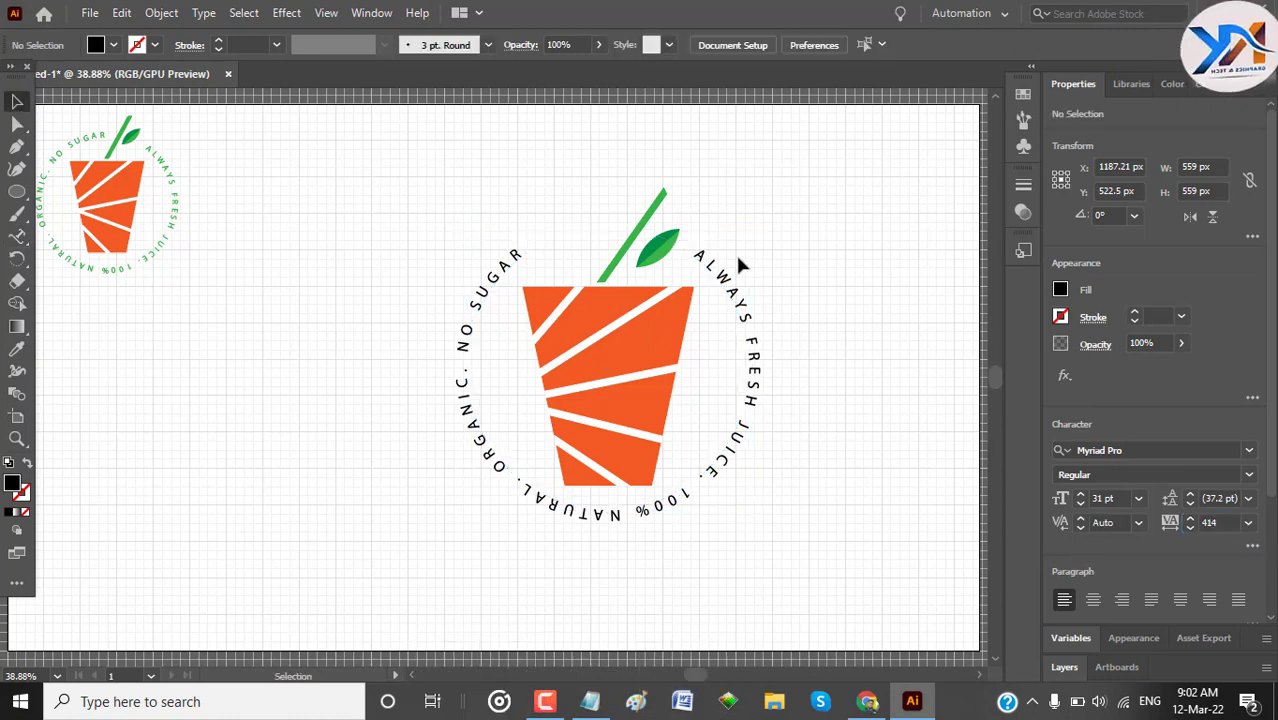
click(731, 297)
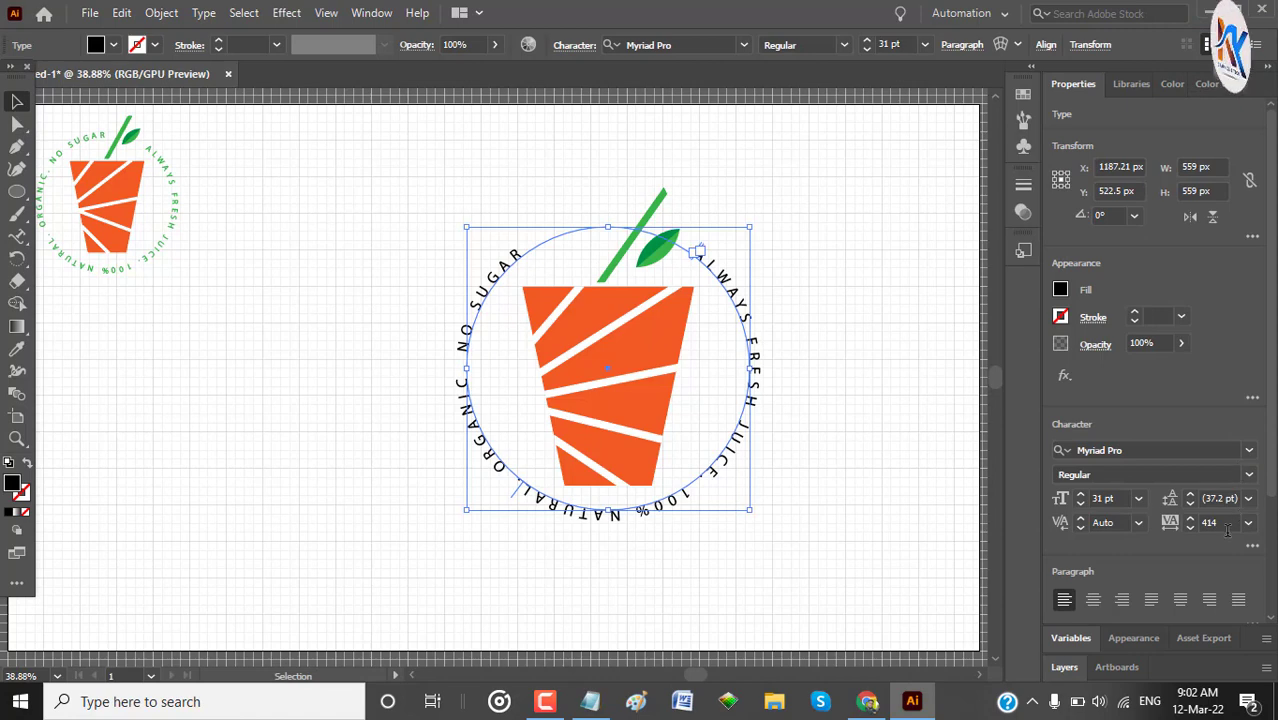
scroll(1228, 531, up, 20)
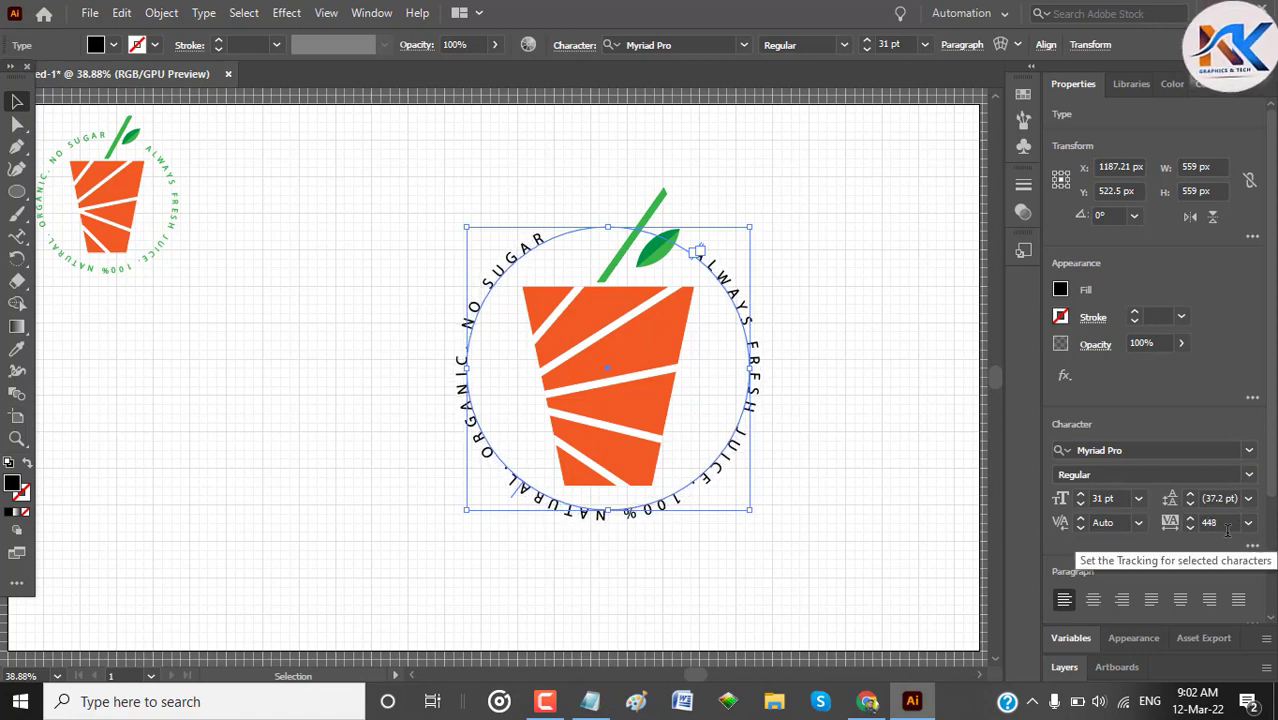
scroll(1228, 531, up, 20)
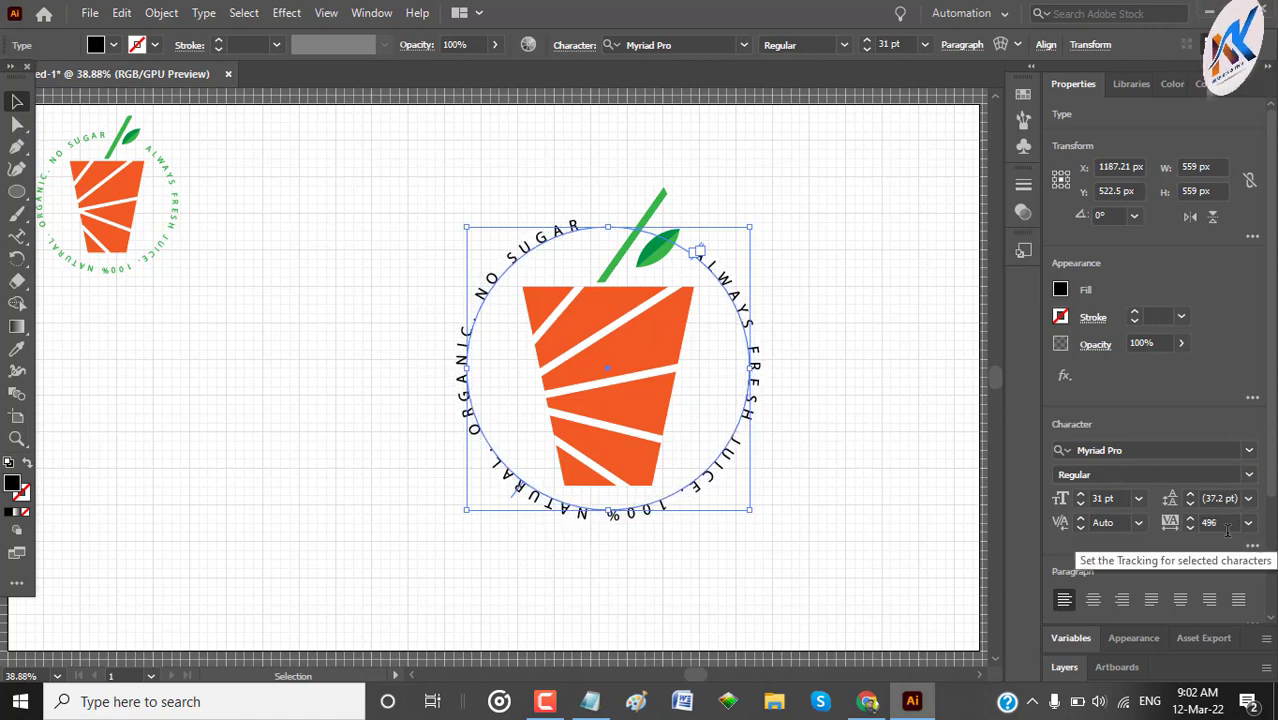
scroll(1228, 531, up, 20)
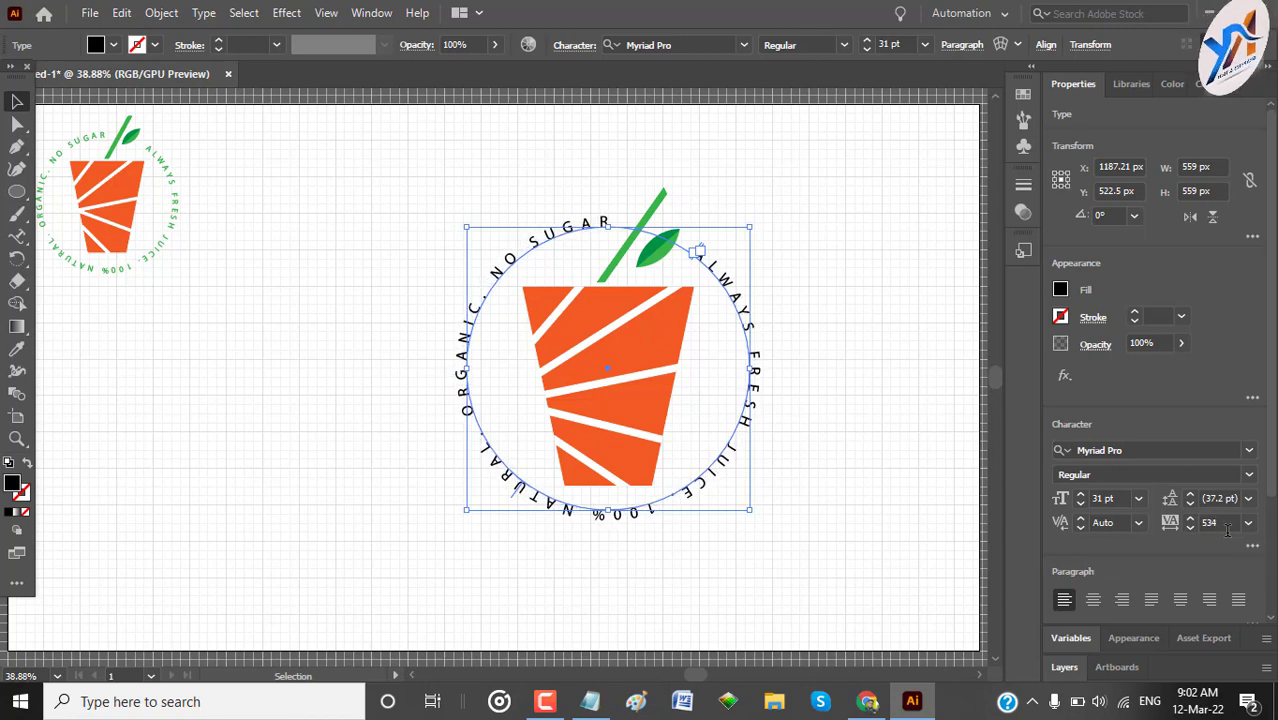
scroll(1228, 531, up, 4)
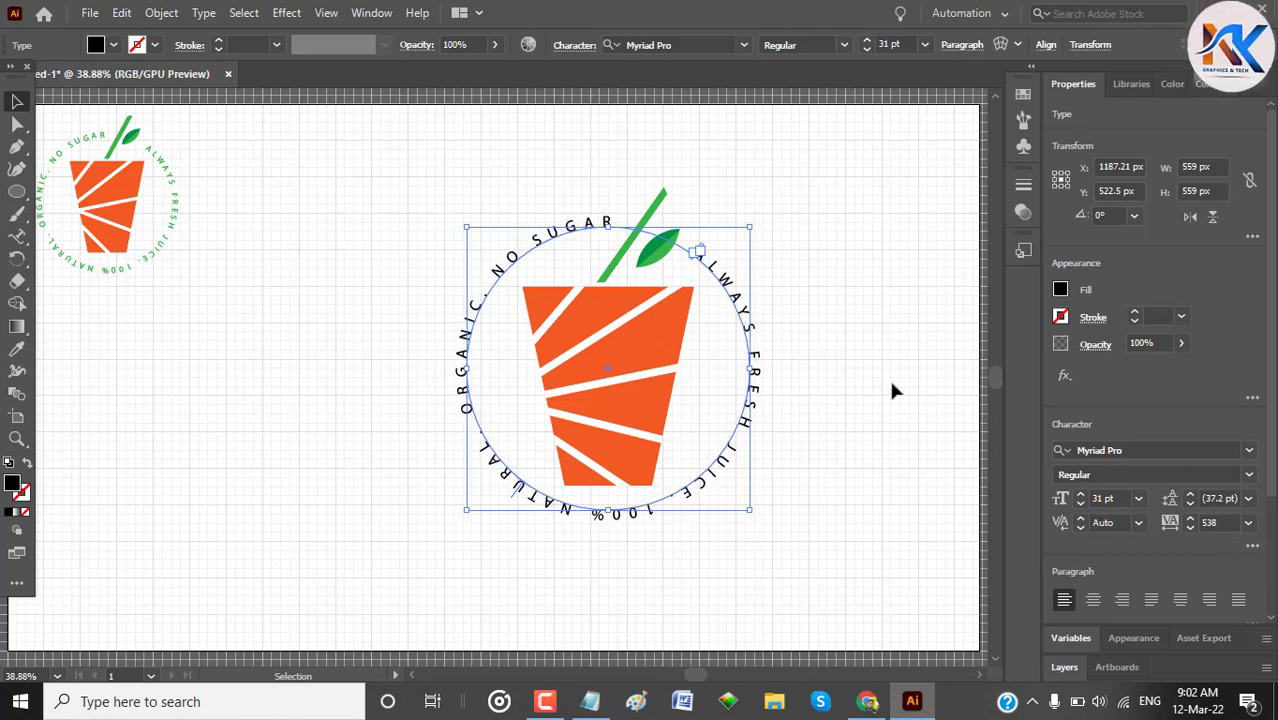
Step: Fill the circular text with the same light green as the straw
click(1060, 290)
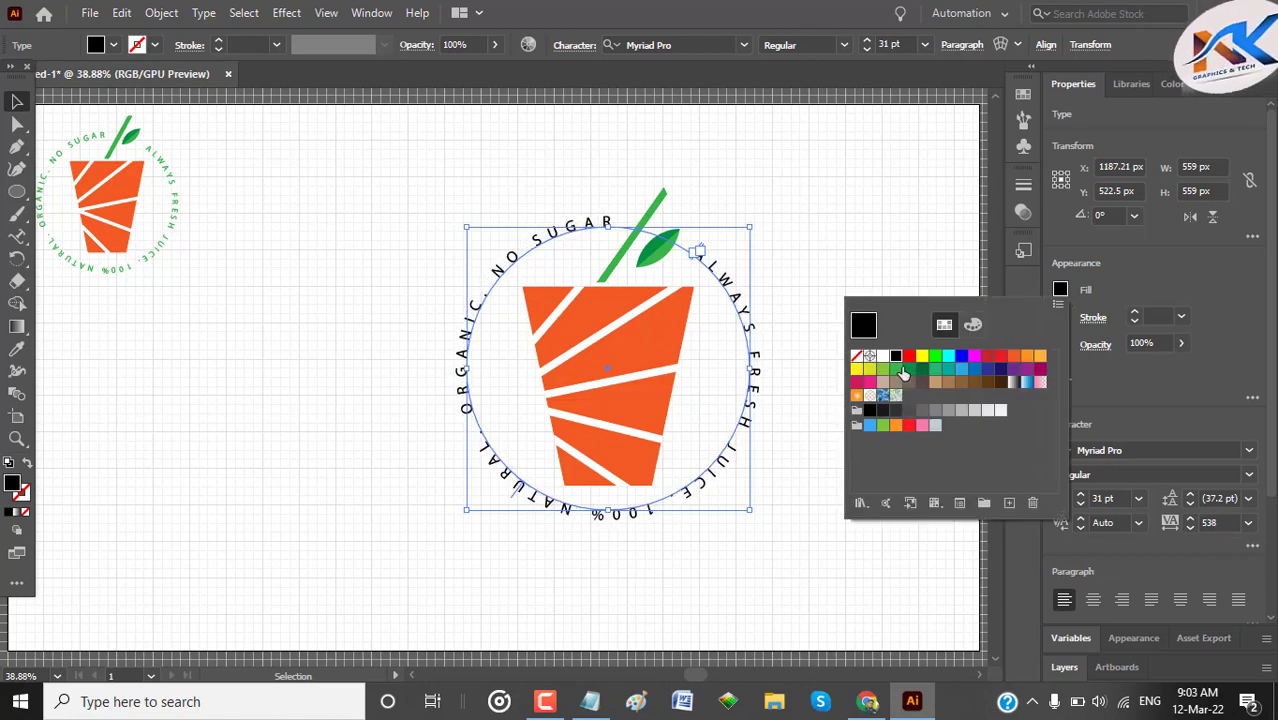
click(907, 369)
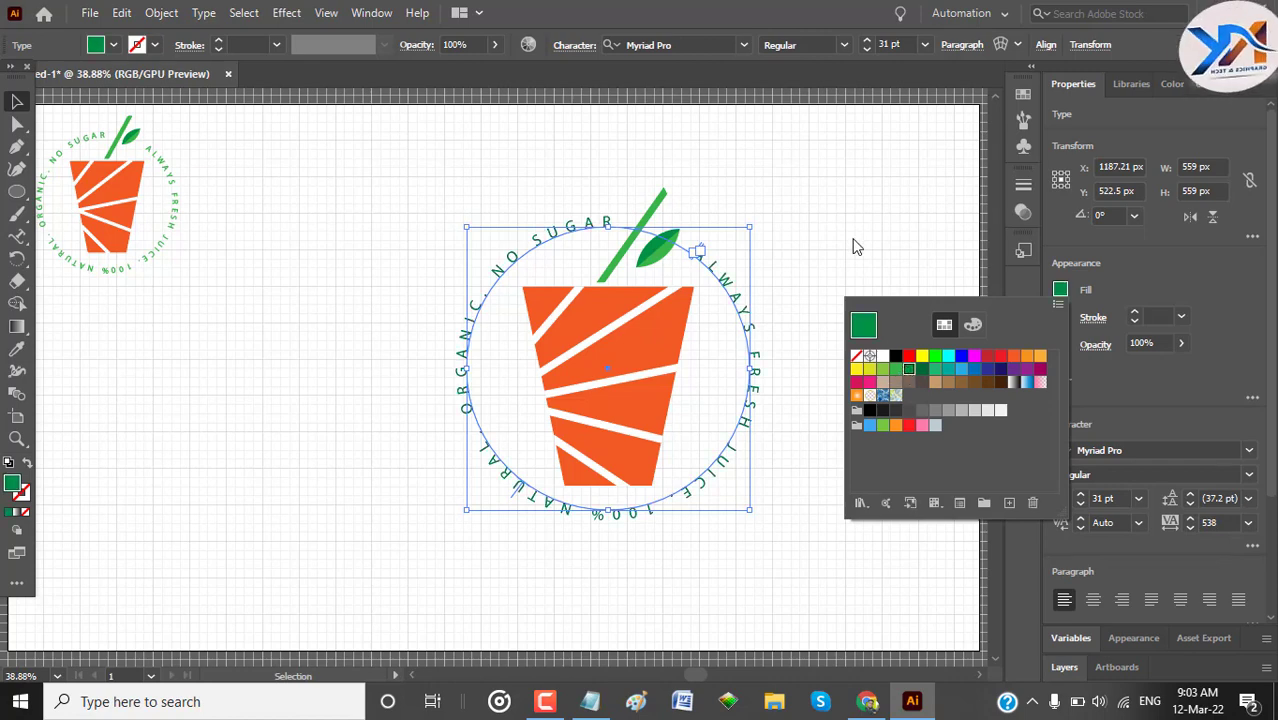
click(895, 370)
click(870, 260)
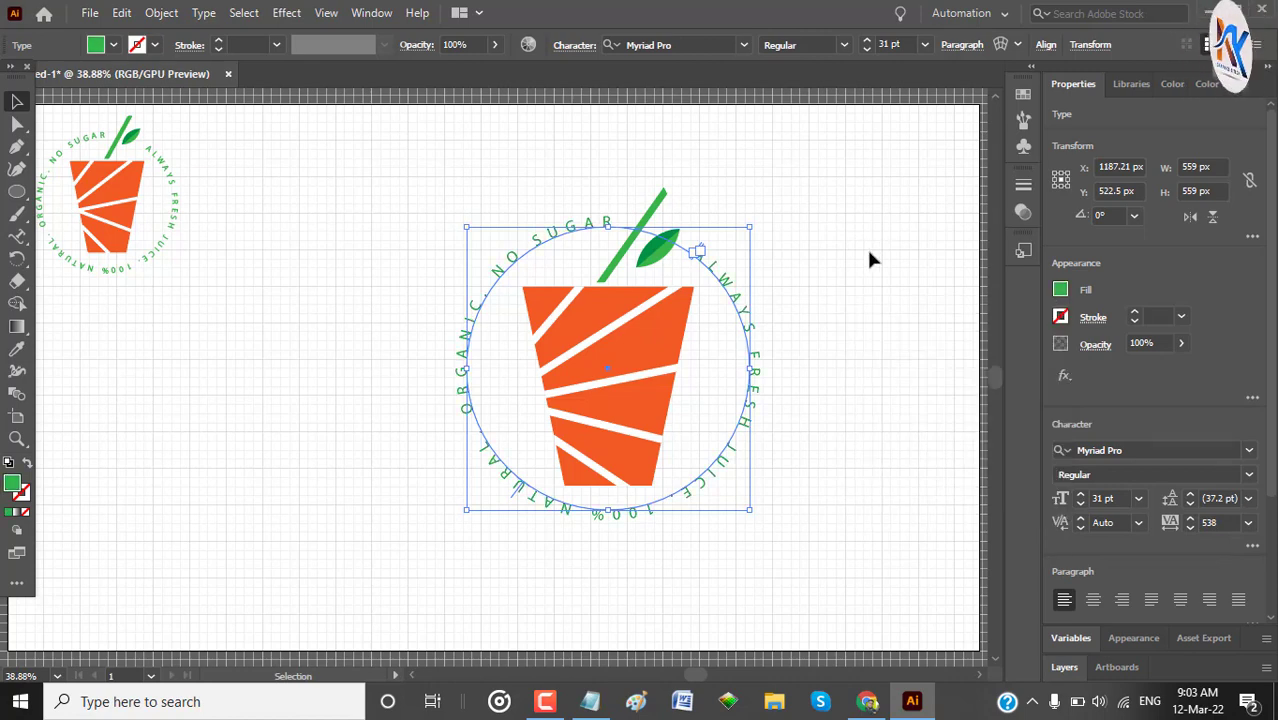
Step: Deselect the circular text and hide the document grid
click(872, 292)
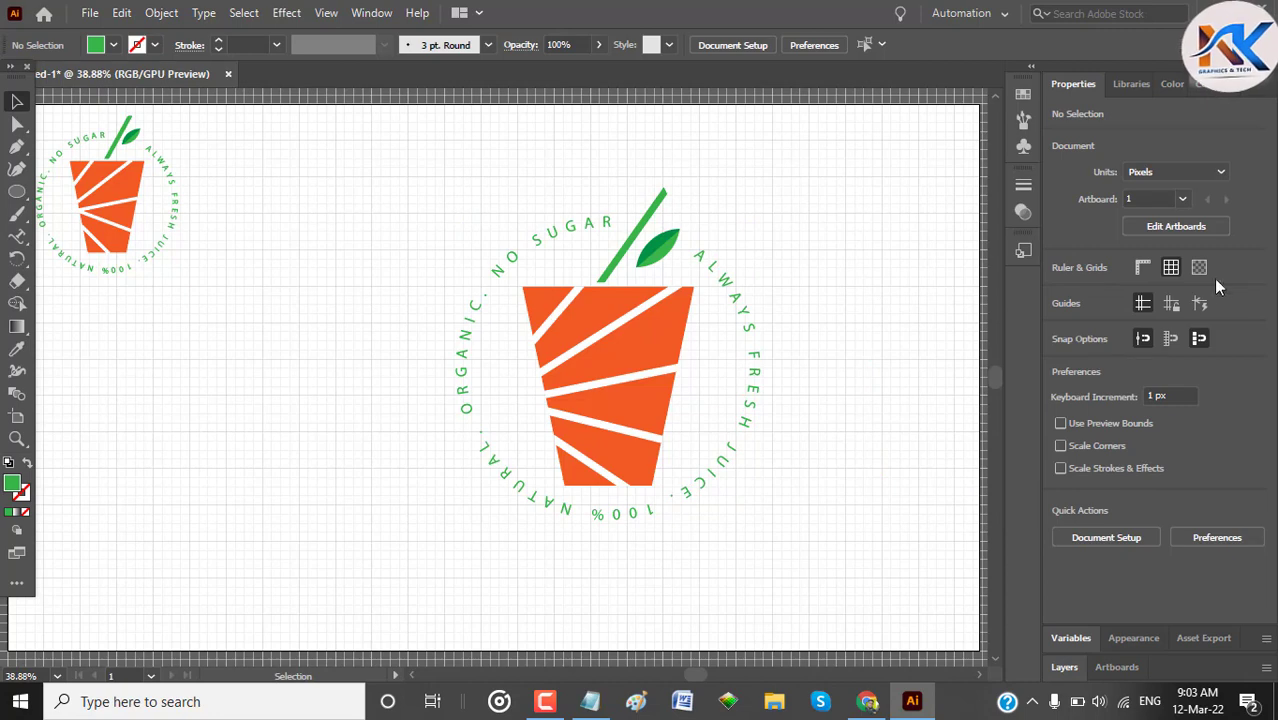
click(1171, 268)
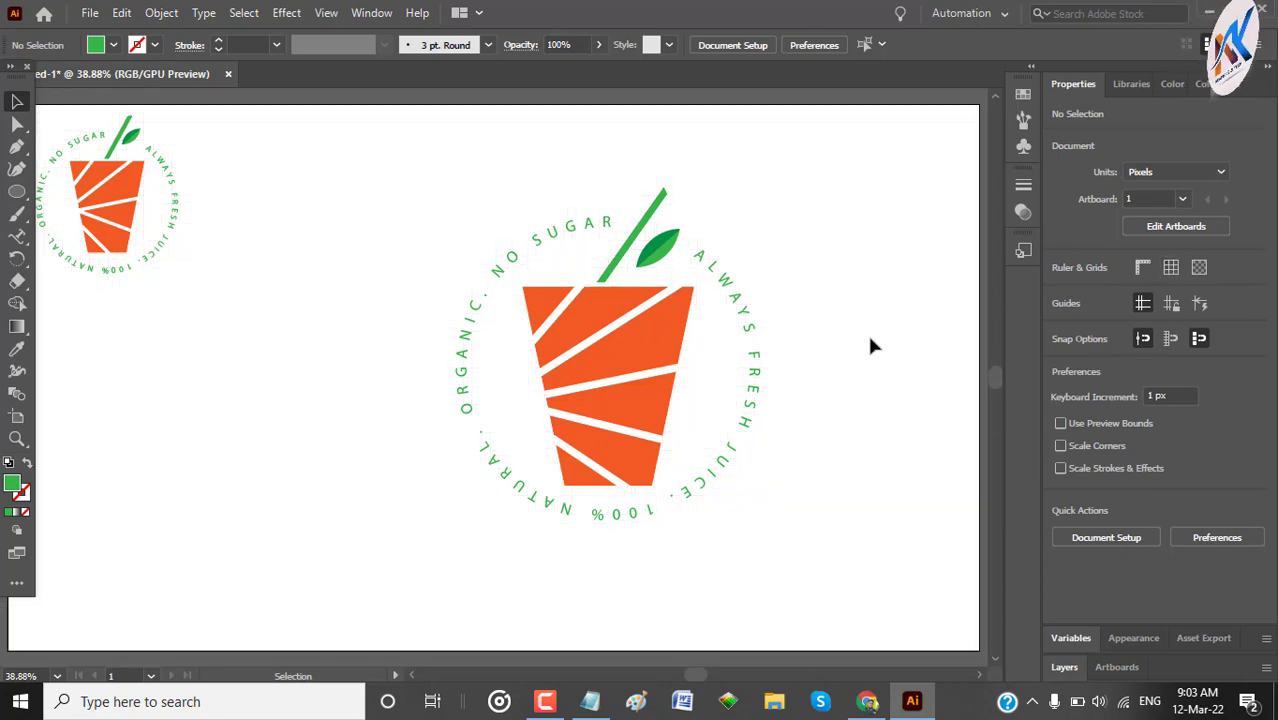